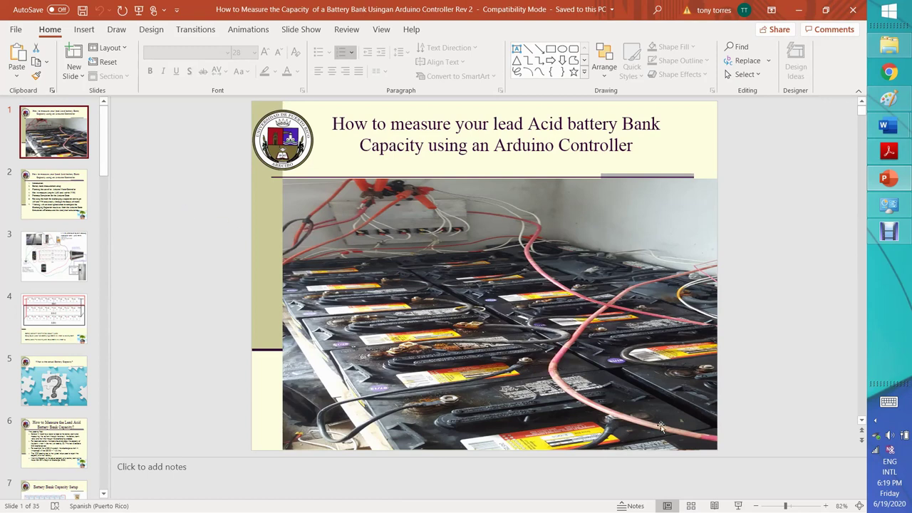
# Start the slideshow full screen from the lead acid battery bank capacity title slide.
pyautogui.click(739, 506)
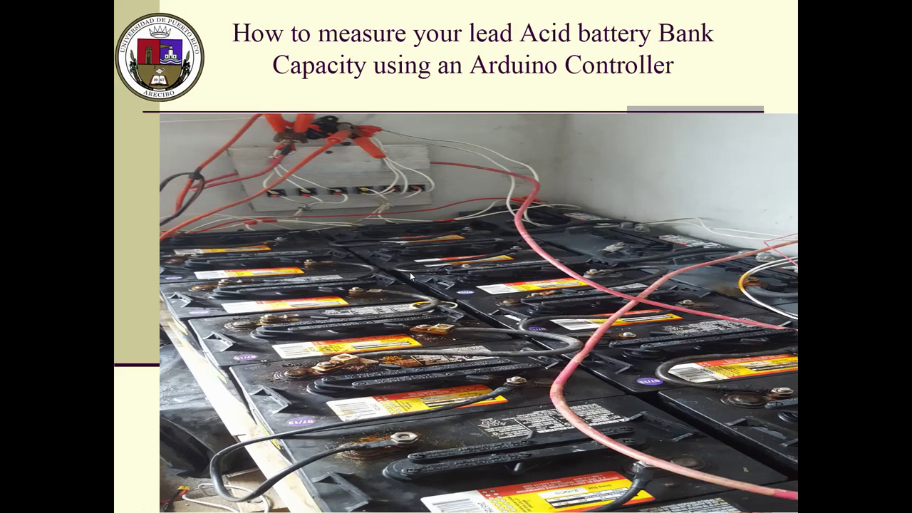
# Advance through the seven-topic agenda slide to the 1440 watts solar backup wiring diagram.
pyautogui.click(306, 348)
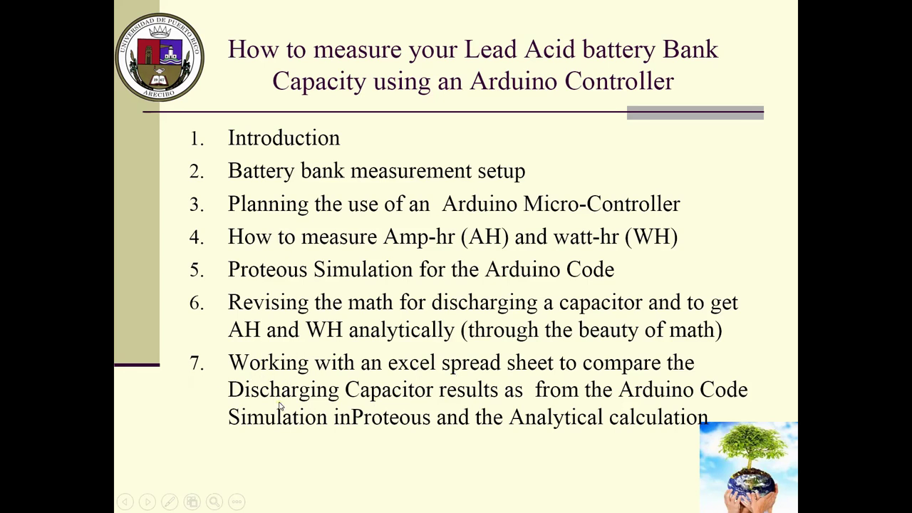
pyautogui.click(238, 397)
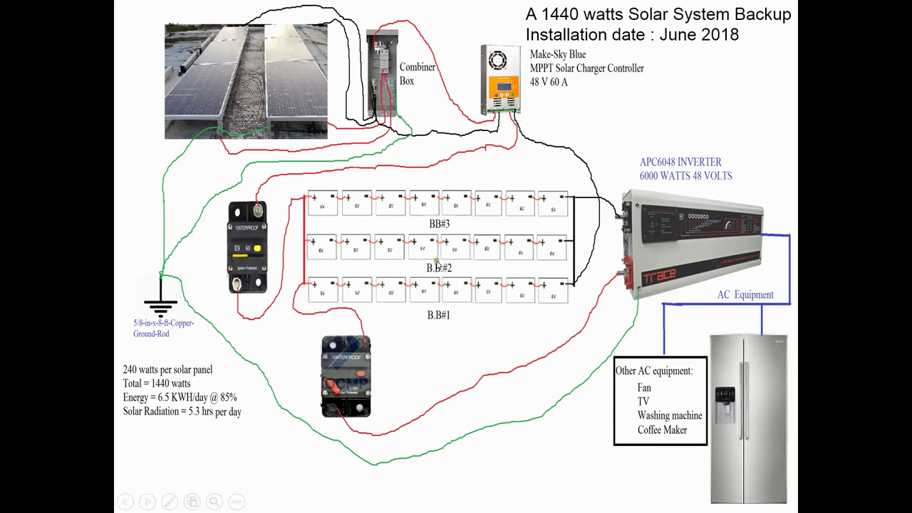
# Advance past the enlarged battery-bank diagram to the 'What is the actual Battery Capacity?' slide.
pyautogui.click(443, 209)
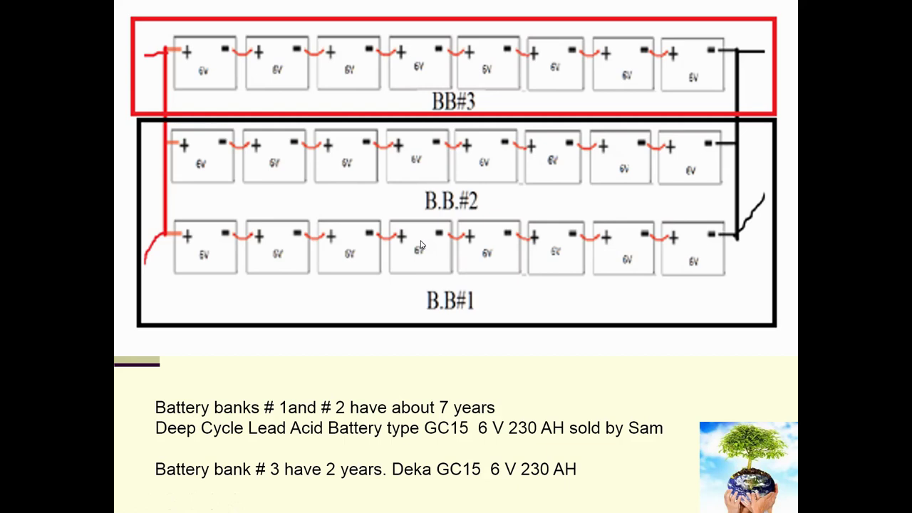
pyautogui.press('Right')
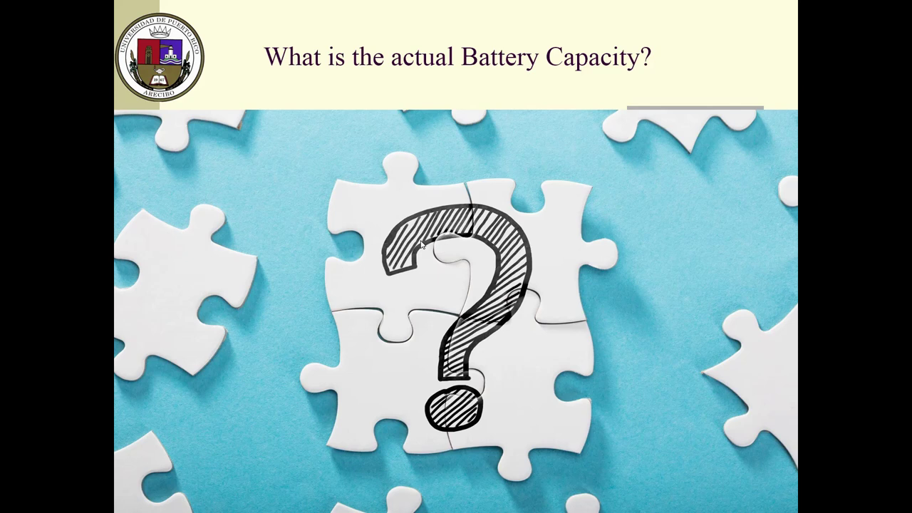
# Advance to the 'How to Measure the Lead Acid Battery Bank Capacity?' loading test slide.
pyautogui.press('Right')
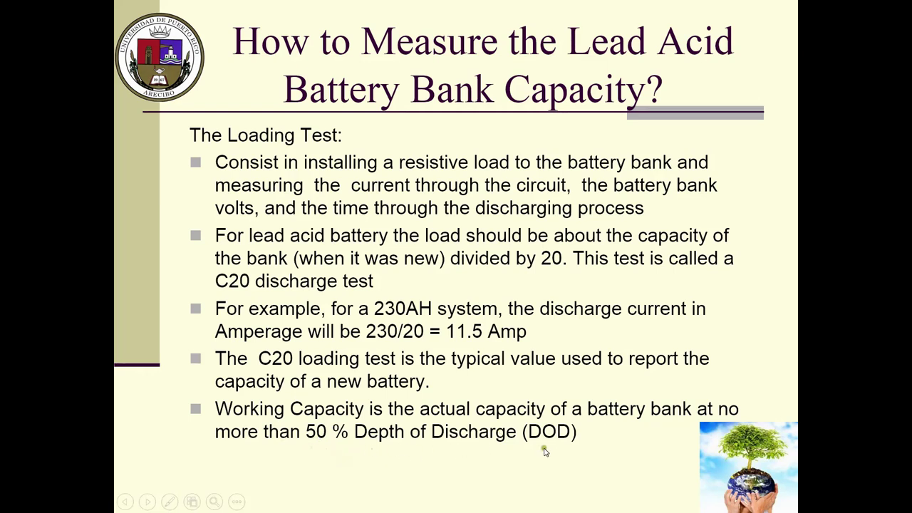
# Show the 'Battery Bank Capacity Setup' slide with eight 6V batteries, breaker and heater.
pyautogui.click(382, 470)
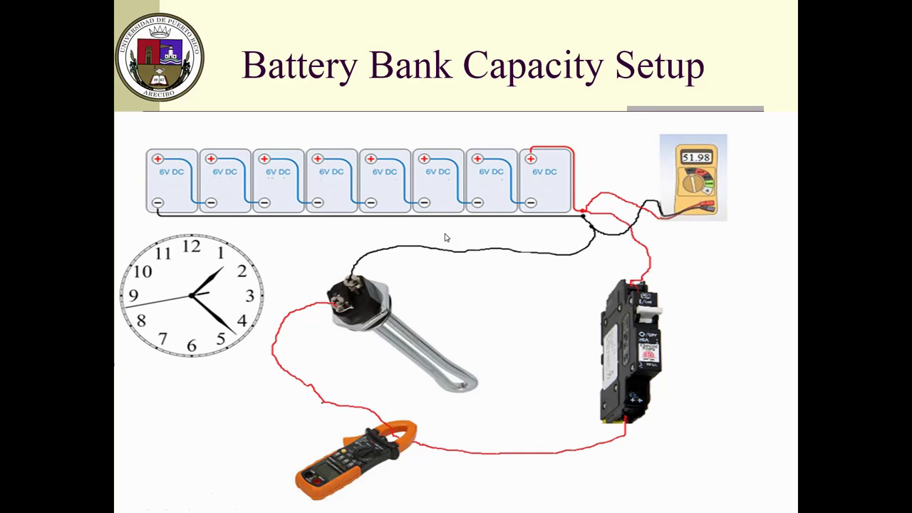
# Advance to the 'Battery capacity measurement (Ah & wh) using an Arduino micro-controller' slide.
pyautogui.press('Right')
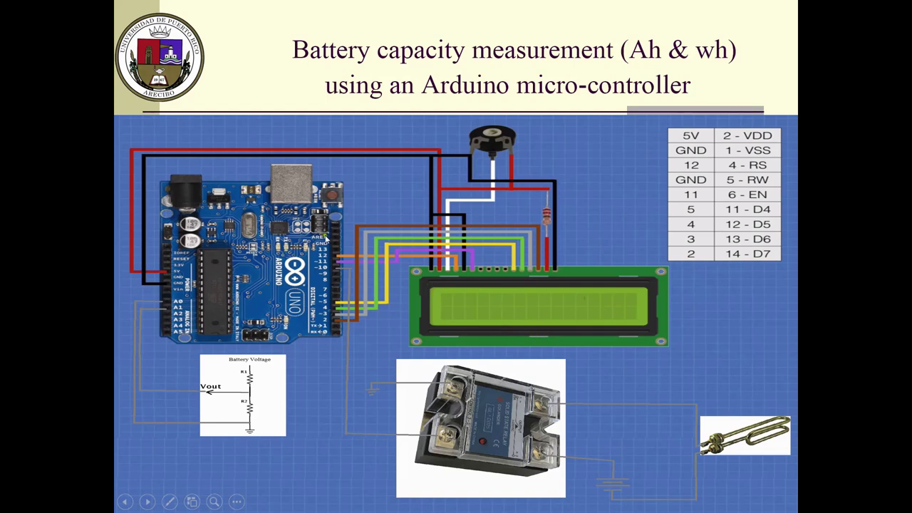
# Advance through the Data Acquisition slide to the Ah Calculation slide summing trapezoid areas.
pyautogui.click(382, 183)
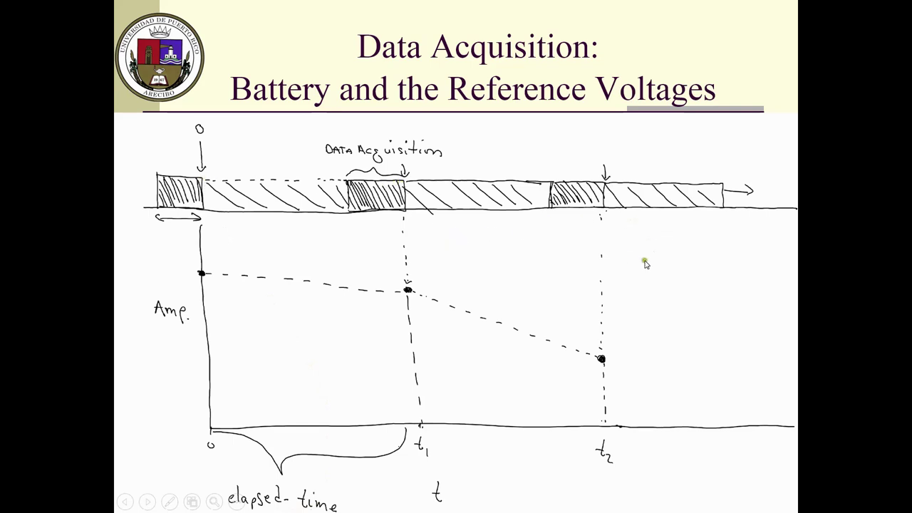
pyautogui.click(581, 279)
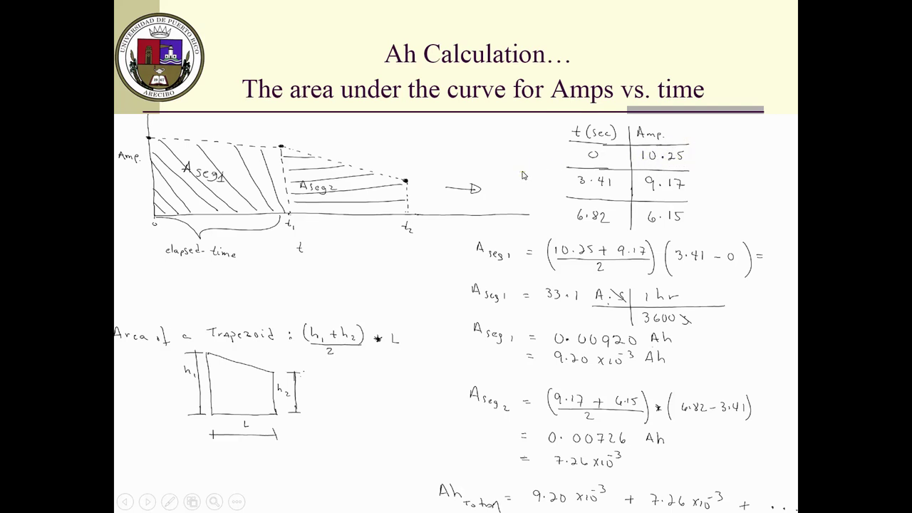
# Step back one slide to the Arduino battery capacity measurement wiring diagram.
pyautogui.press('Left')
pyautogui.press('Left')
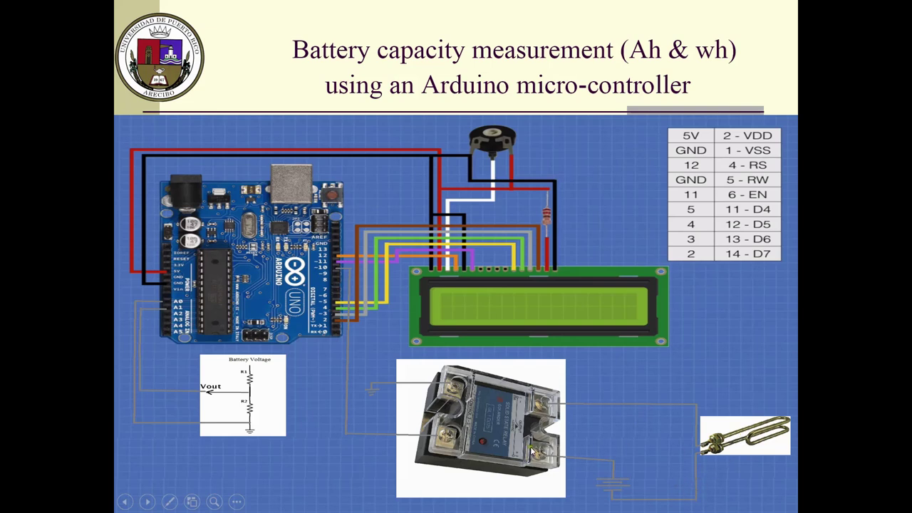
# Return to the Ah Calculation slide summing trapezoid segment areas into total Ah.
pyautogui.click(607, 428)
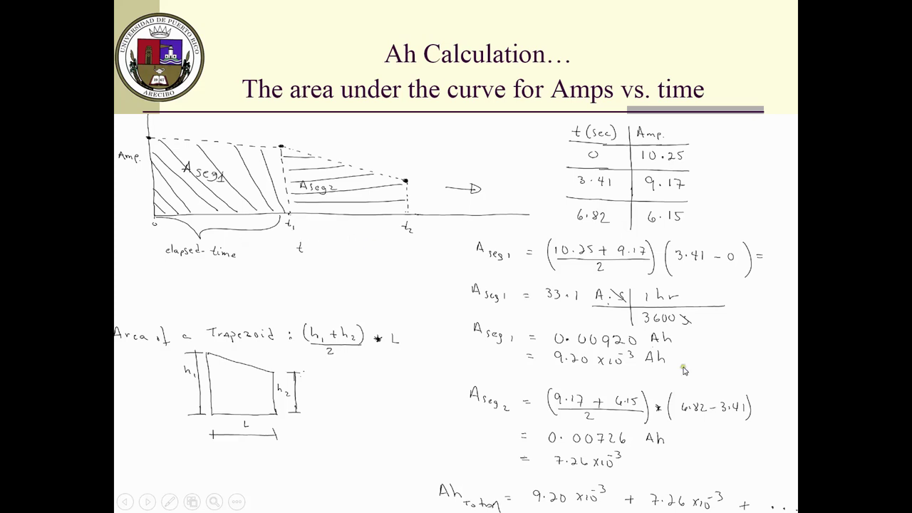
pyautogui.click(705, 366)
pyautogui.click(723, 347)
# Advance past the Ah and wh calculation graphs to the Proteous simulation schematic slide.
pyautogui.press('Right')
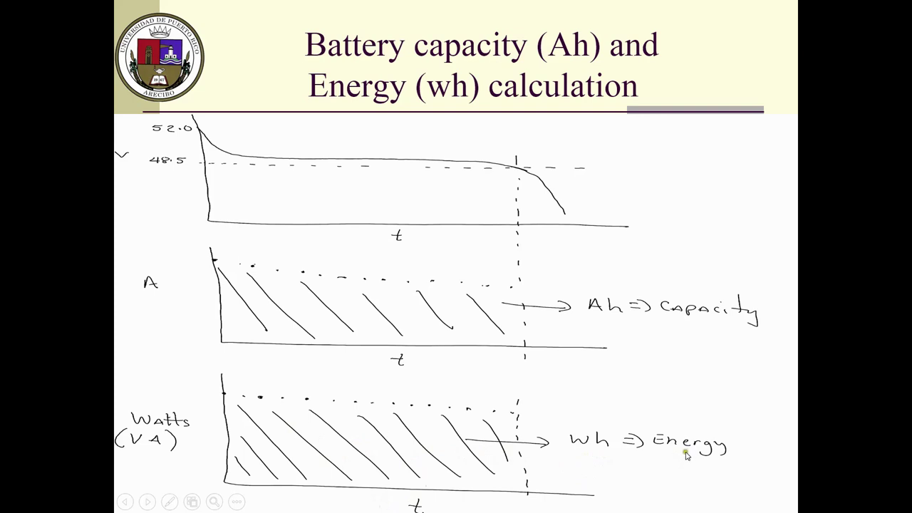
pyautogui.click(303, 248)
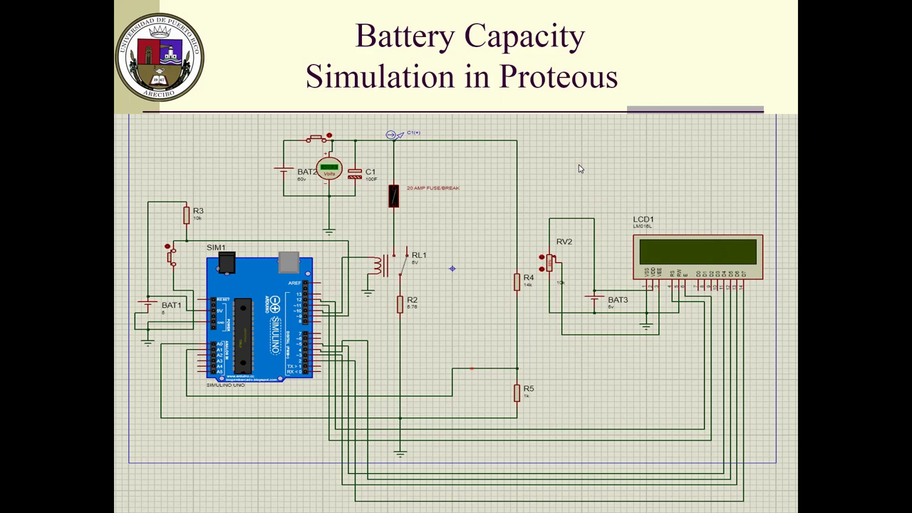
# Advance the slideshow to the 'How to Measure the Capacity of a Capacitor Bank' slide.
pyautogui.click(411, 147)
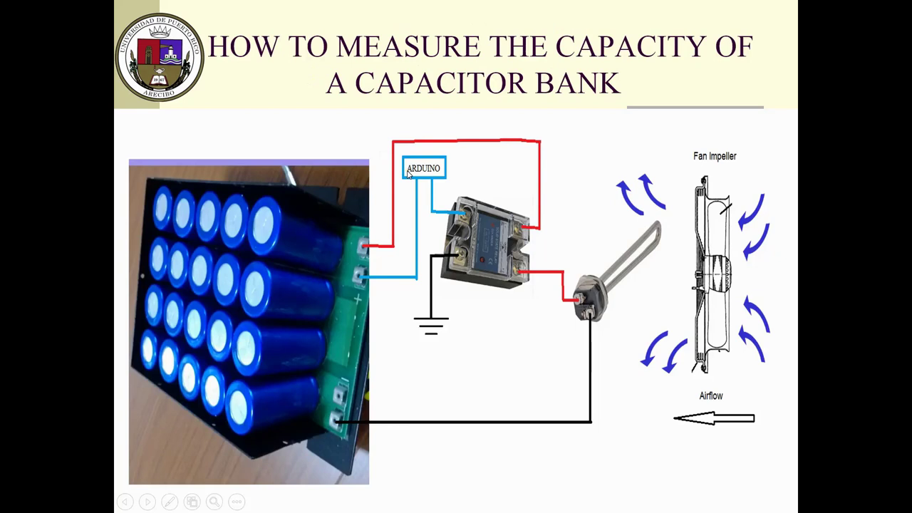
# Go back one slide to the Battery Capacity Simulation in Proteous schematic.
pyautogui.press('Left')
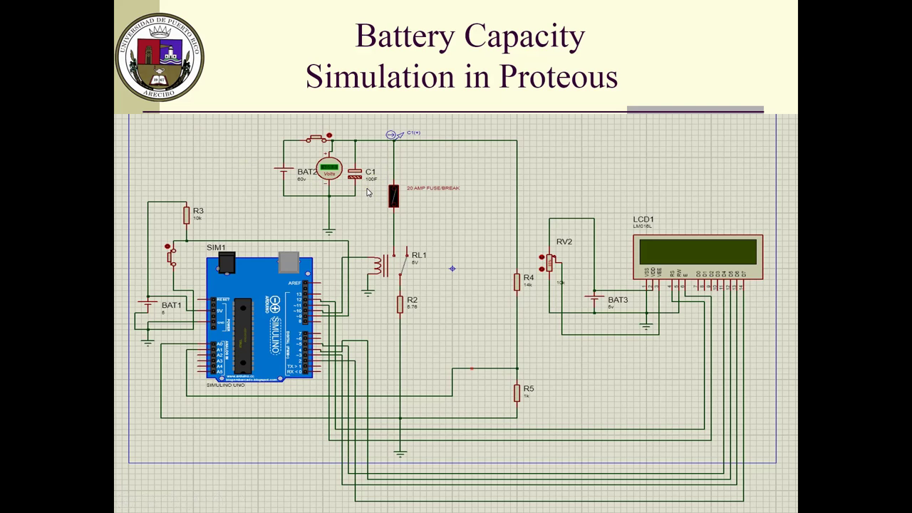
# Return forward to the capacitor bank measurement slide with the fan-cooled heater circuit.
pyautogui.click(491, 281)
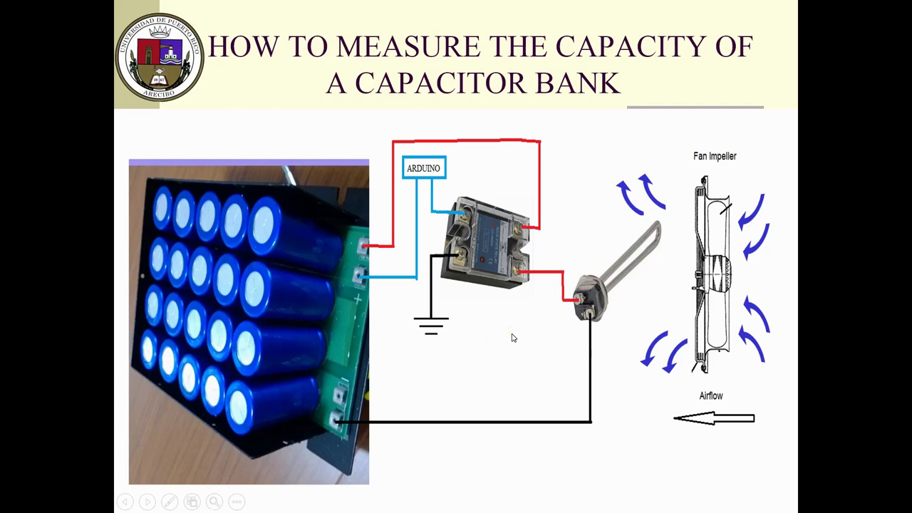
# Move ahead to the agenda slide highlighting topics 6 and 7.
pyautogui.press('Right')
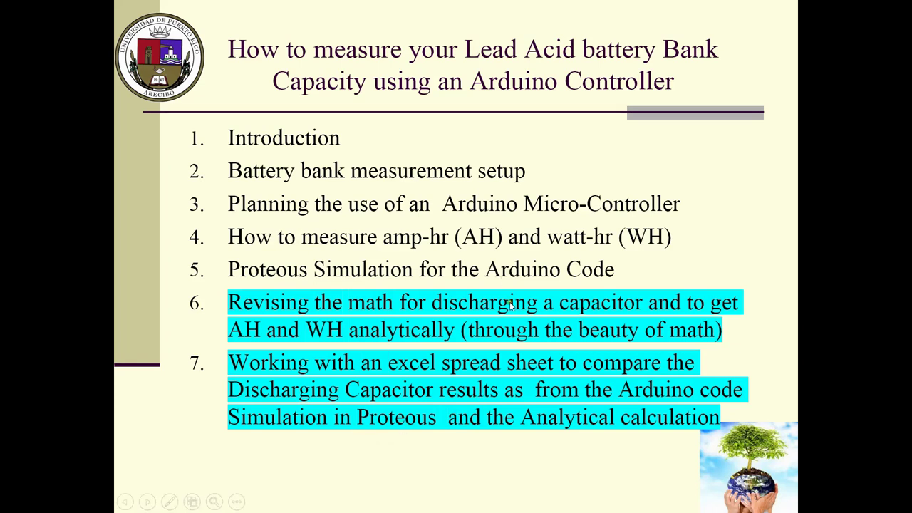
pyautogui.press('Escape')
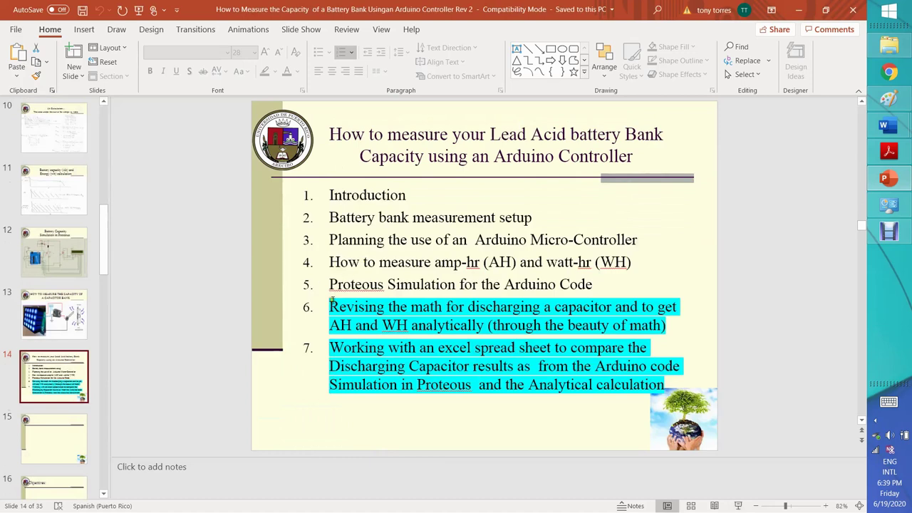
# Bring the Debut recorder forward and open its File menu to stop recording.
pyautogui.click(906, 231)
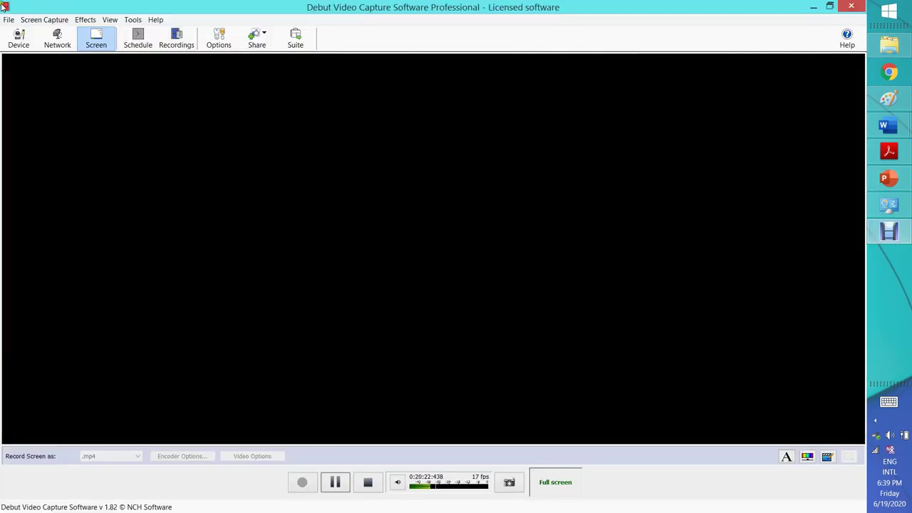
pyautogui.click(11, 20)
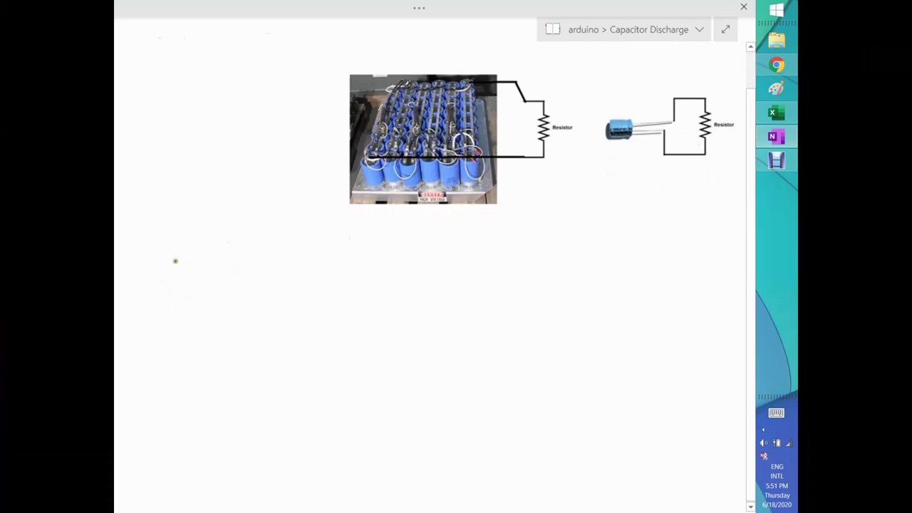
# Sketch the capacitor-resistor loop and label it V, R and C.
pyautogui.moveTo(184, 251)
pyautogui.mouseDown()
pyautogui.moveTo(184, 288)
pyautogui.moveTo(169, 291)
pyautogui.moveTo(186, 331)
pyautogui.mouseUp()
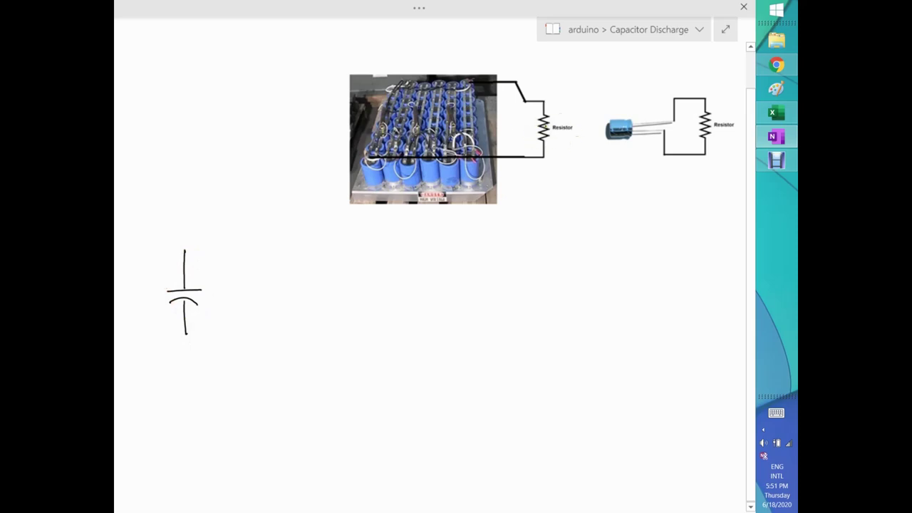
pyautogui.moveTo(184, 252)
pyautogui.mouseDown()
pyautogui.moveTo(288, 253)
pyautogui.moveTo(282, 369)
pyautogui.moveTo(187, 362)
pyautogui.moveTo(186, 332)
pyautogui.mouseUp()
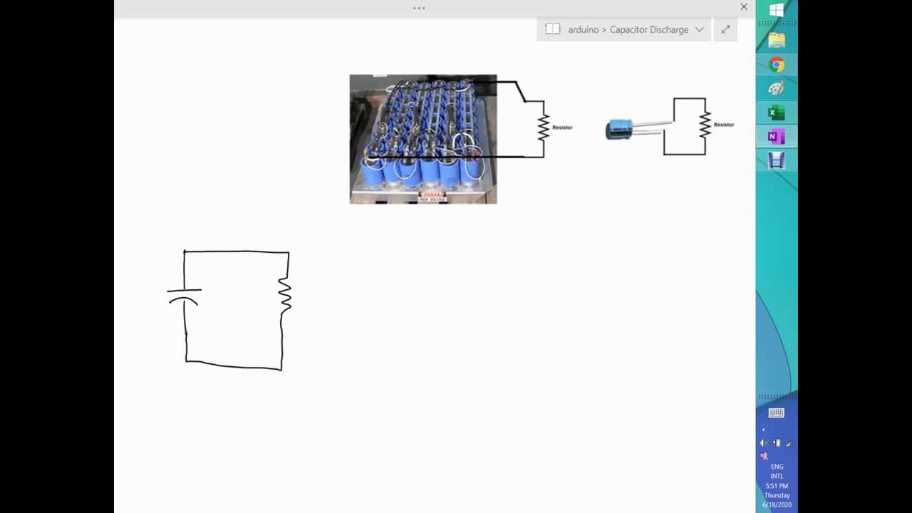
pyautogui.moveTo(205, 332)
pyautogui.mouseDown()
pyautogui.moveTo(208, 309)
pyautogui.moveTo(266, 308)
pyautogui.moveTo(269, 325)
pyautogui.moveTo(260, 317)
pyautogui.mouseUp()
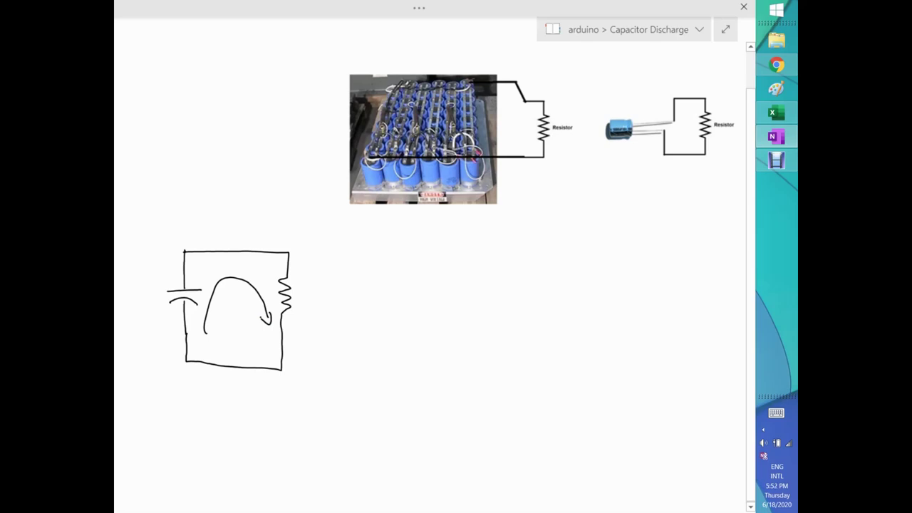
pyautogui.moveTo(146, 292); pyautogui.dragTo(154, 295)
pyautogui.moveTo(298, 289); pyautogui.dragTo(309, 302)
pyautogui.moveTo(201, 271); pyautogui.dragTo(200, 280)
# Add +/- polarity signs and current i, and write -V + iR = 0 below.
pyautogui.scroll(-1, 155, 413)
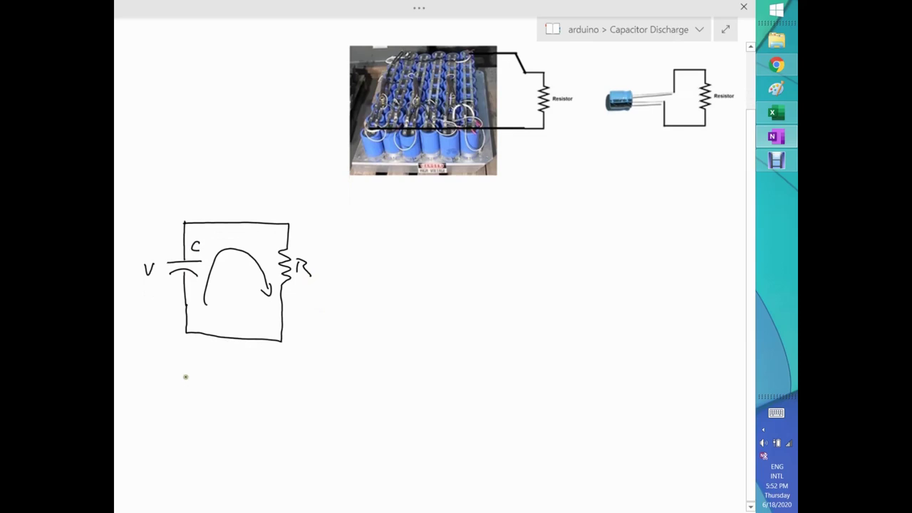
pyautogui.moveTo(186, 378)
pyautogui.mouseDown()
pyautogui.moveTo(209, 382)
pyautogui.moveTo(215, 369)
pyautogui.mouseUp()
pyautogui.moveTo(162, 253)
pyautogui.mouseDown()
pyautogui.moveTo(172, 253)
pyautogui.moveTo(171, 283)
pyautogui.mouseUp()
pyautogui.moveTo(296, 239); pyautogui.dragTo(305, 240)
pyautogui.moveTo(301, 235); pyautogui.dragTo(302, 244)
pyautogui.moveTo(228, 378); pyautogui.dragTo(241, 378)
pyautogui.moveTo(234, 373); pyautogui.dragTo(236, 384)
pyautogui.moveTo(236, 263)
pyautogui.mouseDown()
pyautogui.moveTo(237, 272)
pyautogui.moveTo(238, 256)
pyautogui.mouseUp()
pyautogui.moveTo(257, 372)
pyautogui.mouseDown()
pyautogui.moveTo(258, 383)
pyautogui.moveTo(260, 370)
pyautogui.moveTo(270, 382)
pyautogui.mouseUp()
pyautogui.moveTo(271, 369)
pyautogui.mouseDown()
pyautogui.moveTo(280, 383)
pyautogui.moveTo(303, 375)
pyautogui.mouseUp()
pyautogui.moveTo(292, 380)
pyautogui.mouseDown()
pyautogui.moveTo(322, 381)
pyautogui.moveTo(329, 372)
pyautogui.mouseUp()
pyautogui.scroll(-1, 193, 435)
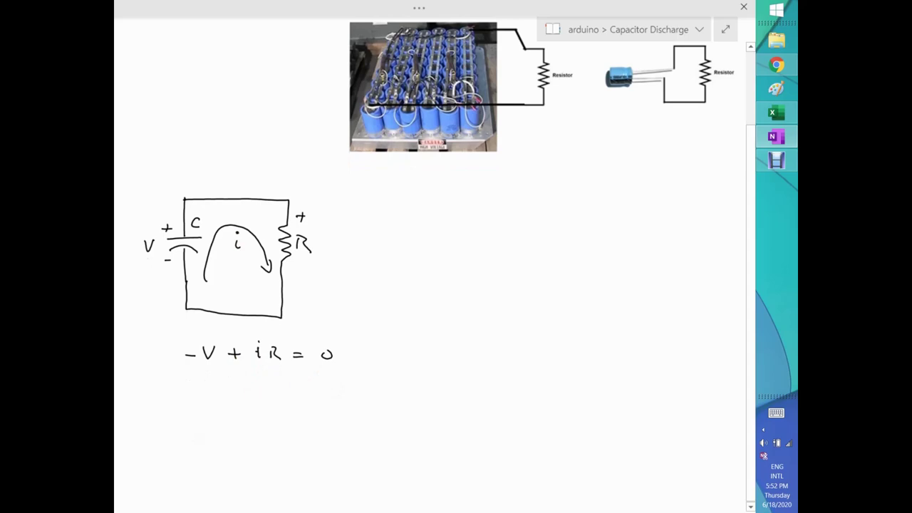
# Write V = iR below the loop equation.
pyautogui.moveTo(198, 383)
pyautogui.mouseDown()
pyautogui.moveTo(203, 393)
pyautogui.moveTo(211, 380)
pyautogui.mouseUp()
pyautogui.moveTo(219, 388); pyautogui.dragTo(233, 388)
pyautogui.moveTo(220, 393); pyautogui.dragTo(269, 395)
pyautogui.click(248, 379)
# Write i ∝ dV/dt underneath, then begin the next line i = C.
pyautogui.scroll(-1, 176, 411)
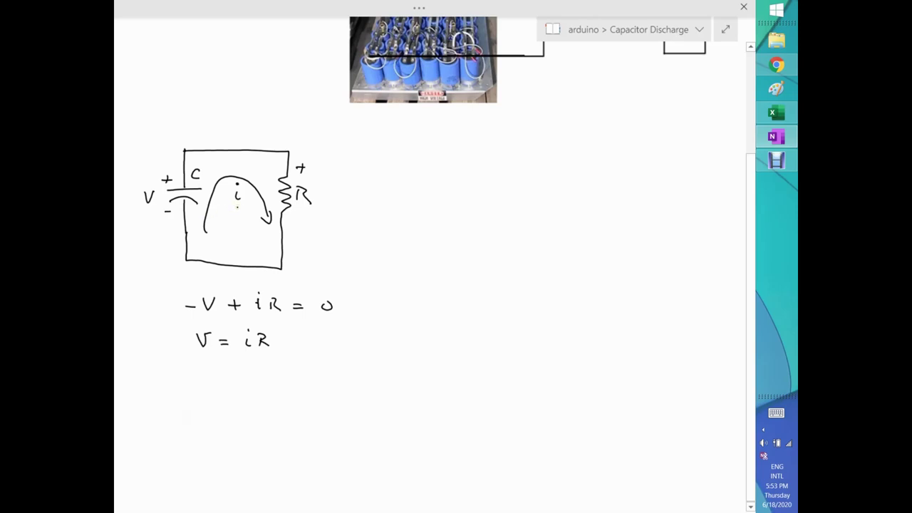
pyautogui.moveTo(203, 381)
pyautogui.mouseDown()
pyautogui.moveTo(201, 391)
pyautogui.moveTo(226, 383)
pyautogui.mouseUp()
pyautogui.click(202, 371)
pyautogui.moveTo(217, 389); pyautogui.dragTo(227, 389)
pyautogui.moveTo(214, 384)
pyautogui.mouseDown()
pyautogui.moveTo(274, 381)
pyautogui.moveTo(278, 369)
pyautogui.moveTo(295, 370)
pyautogui.moveTo(297, 385)
pyautogui.moveTo(283, 396)
pyautogui.moveTo(296, 403)
pyautogui.mouseUp()
pyautogui.moveTo(288, 394); pyautogui.dragTo(298, 393)
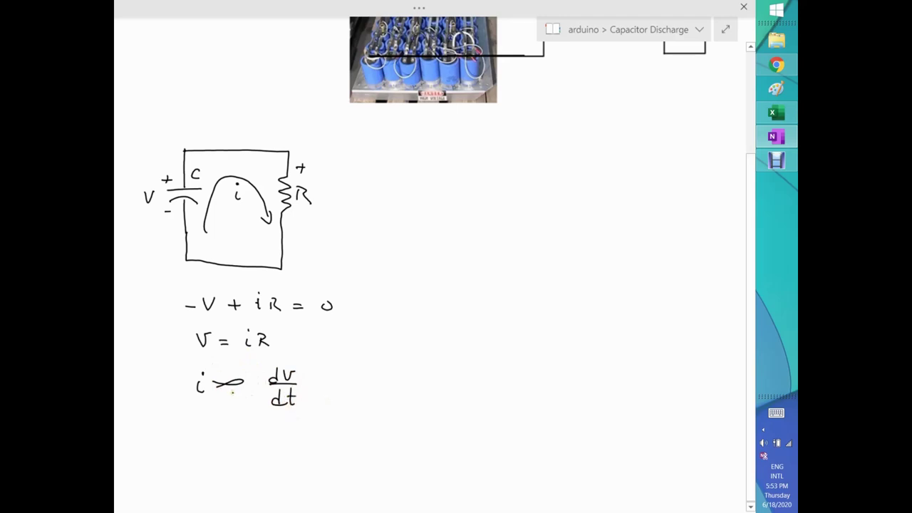
pyautogui.click(199, 411)
pyautogui.moveTo(198, 422)
pyautogui.mouseDown()
pyautogui.moveTo(200, 432)
pyautogui.moveTo(224, 424)
pyautogui.mouseUp()
pyautogui.moveTo(215, 430); pyautogui.dragTo(247, 435)
pyautogui.scroll(-1, 164, 391)
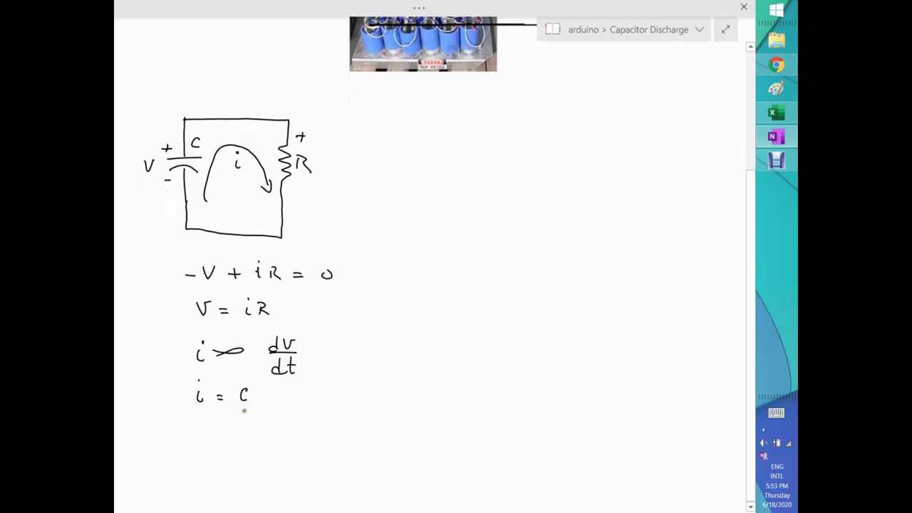
# Complete the capacitor line as i = -C dV/dt.
pyautogui.moveTo(260, 399)
pyautogui.mouseDown()
pyautogui.moveTo(279, 389)
pyautogui.moveTo(286, 398)
pyautogui.moveTo(270, 417)
pyautogui.moveTo(276, 408)
pyautogui.mouseUp()
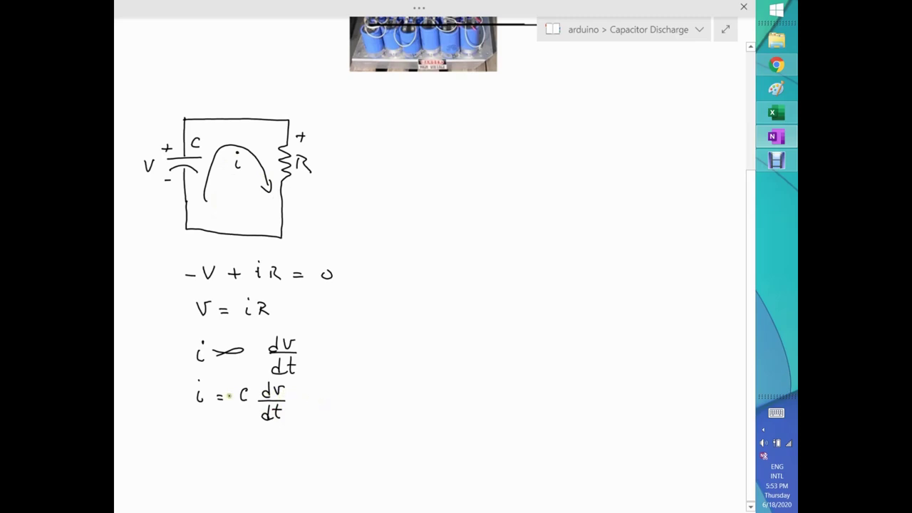
pyautogui.moveTo(229, 395); pyautogui.dragTo(237, 395)
pyautogui.scroll(-2, 170, 407)
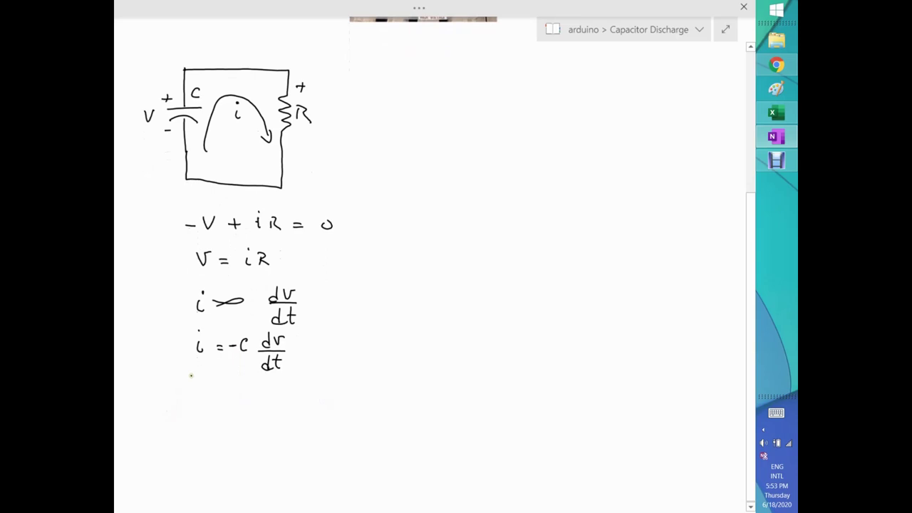
# Write V = -RC dV/dt beneath it and erase the stray marks.
pyautogui.moveTo(190, 394); pyautogui.dragTo(222, 397)
pyautogui.moveTo(212, 401); pyautogui.dragTo(222, 402)
pyautogui.moveTo(238, 401)
pyautogui.mouseDown()
pyautogui.moveTo(287, 406)
pyautogui.moveTo(297, 393)
pyautogui.moveTo(301, 409)
pyautogui.mouseUp()
pyautogui.moveTo(281, 416); pyautogui.dragTo(291, 425)
pyautogui.moveTo(286, 418); pyautogui.dragTo(295, 417)
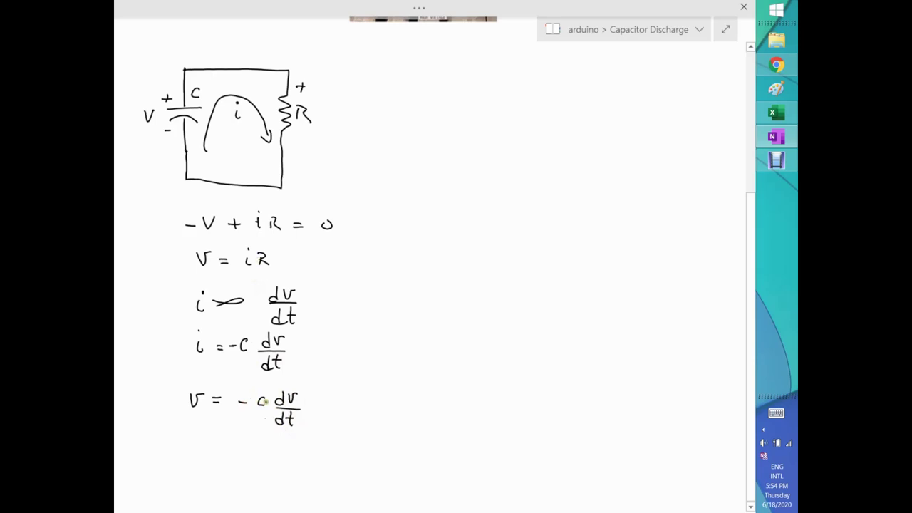
pyautogui.moveTo(246, 393)
pyautogui.mouseDown()
pyautogui.moveTo(247, 407)
pyautogui.moveTo(251, 399)
pyautogui.moveTo(257, 407)
pyautogui.mouseUp()
pyautogui.moveTo(246, 407)
pyautogui.mouseDown()
pyautogui.moveTo(263, 404)
pyautogui.moveTo(243, 396)
pyautogui.moveTo(264, 403)
pyautogui.mouseUp()
pyautogui.scroll(-2, 166, 397)
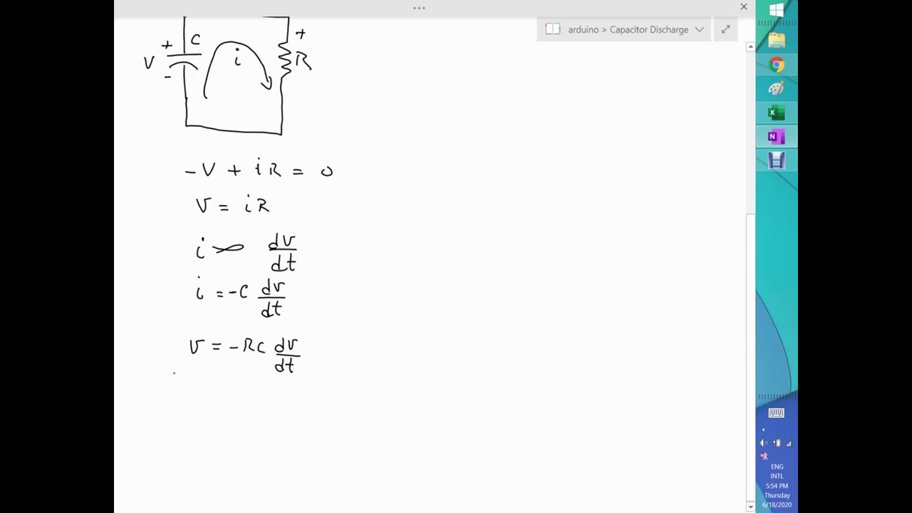
# Write dV/dt = -V/RC, then begin dV/V = dt on the line below.
pyautogui.moveTo(171, 379)
pyautogui.mouseDown()
pyautogui.moveTo(188, 380)
pyautogui.moveTo(166, 399)
pyautogui.moveTo(179, 411)
pyautogui.moveTo(210, 391)
pyautogui.mouseUp()
pyautogui.moveTo(202, 396); pyautogui.dragTo(209, 397)
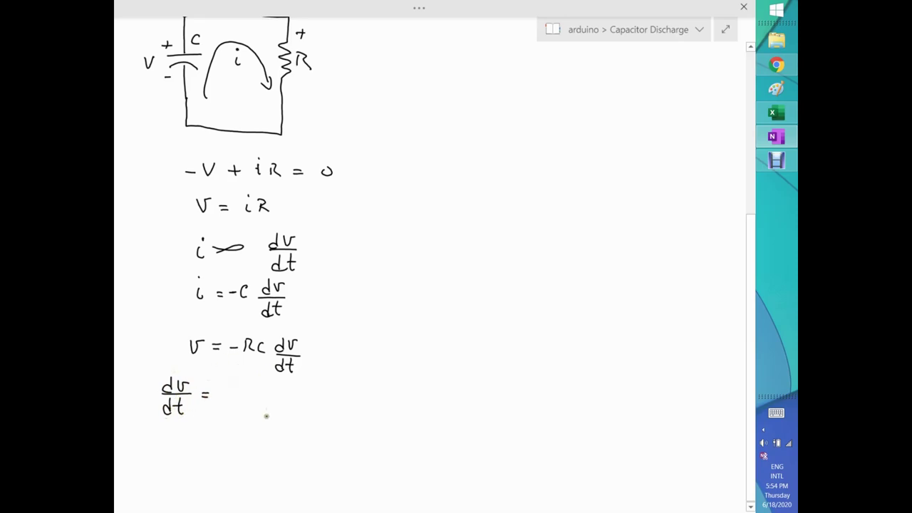
pyautogui.moveTo(226, 393)
pyautogui.mouseDown()
pyautogui.moveTo(272, 384)
pyautogui.moveTo(253, 398)
pyautogui.moveTo(279, 416)
pyautogui.mouseUp()
pyautogui.scroll(-2, 177, 402)
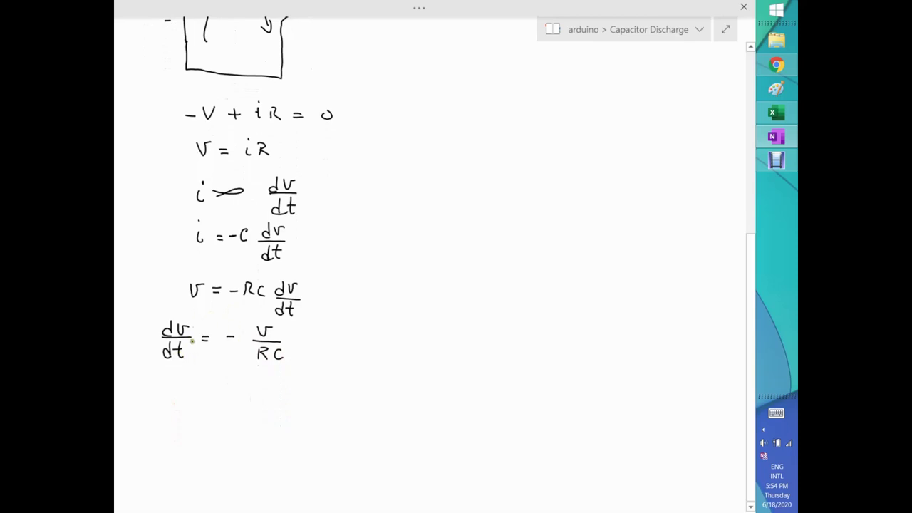
pyautogui.moveTo(186, 386)
pyautogui.mouseDown()
pyautogui.moveTo(188, 397)
pyautogui.moveTo(197, 385)
pyautogui.moveTo(177, 406)
pyautogui.moveTo(194, 408)
pyautogui.mouseUp()
pyautogui.moveTo(263, 391)
pyautogui.mouseDown()
pyautogui.moveTo(285, 404)
pyautogui.moveTo(289, 391)
pyautogui.moveTo(293, 408)
pyautogui.mouseUp()
# Finish the right side as -dt/RC.
pyautogui.moveTo(271, 412); pyautogui.dragTo(281, 417)
pyautogui.moveTo(292, 414); pyautogui.dragTo(291, 422)
pyautogui.moveTo(246, 399); pyautogui.dragTo(255, 398)
pyautogui.scroll(-1, 147, 430)
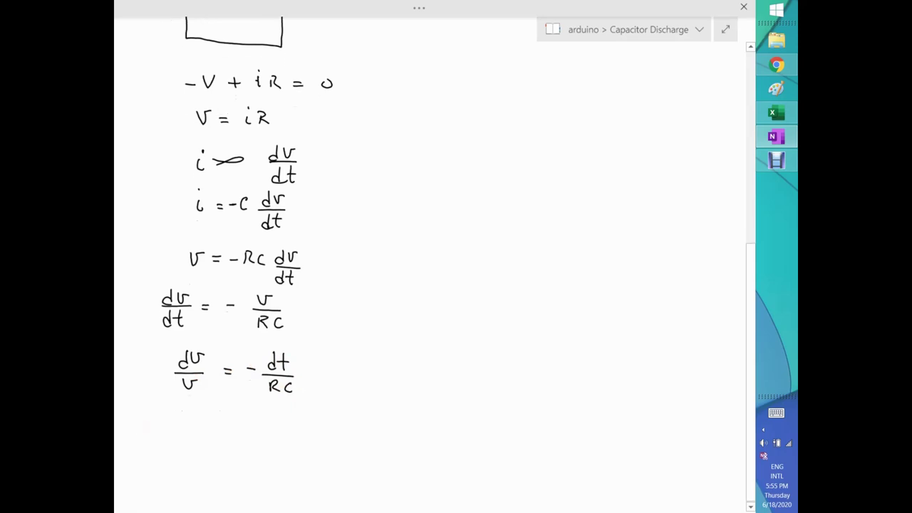
# Add integral signs to both sides with limits V0 to v and 0 to t.
pyautogui.moveTo(171, 342); pyautogui.dragTo(159, 412)
pyautogui.moveTo(260, 338); pyautogui.dragTo(248, 403)
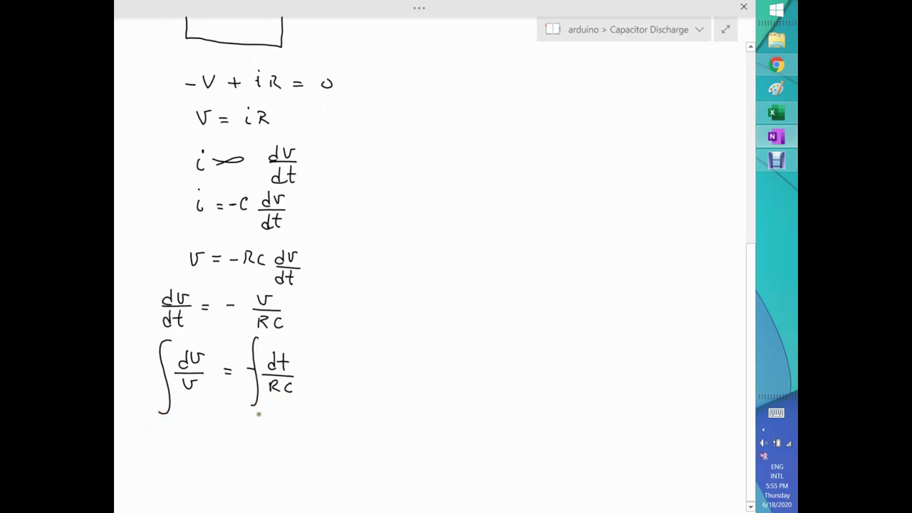
pyautogui.moveTo(259, 412); pyautogui.dragTo(261, 411)
pyautogui.scroll(3, 235, 349)
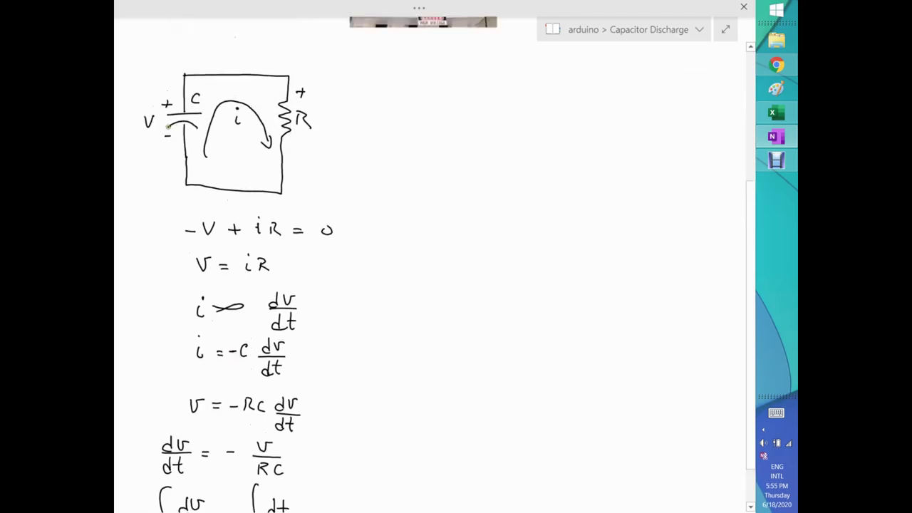
pyautogui.moveTo(167, 136)
pyautogui.mouseDown()
pyautogui.moveTo(145, 152)
pyautogui.moveTo(139, 177)
pyautogui.mouseUp()
pyautogui.scroll(-4, 311, 264)
pyautogui.moveTo(168, 390); pyautogui.dragTo(183, 399)
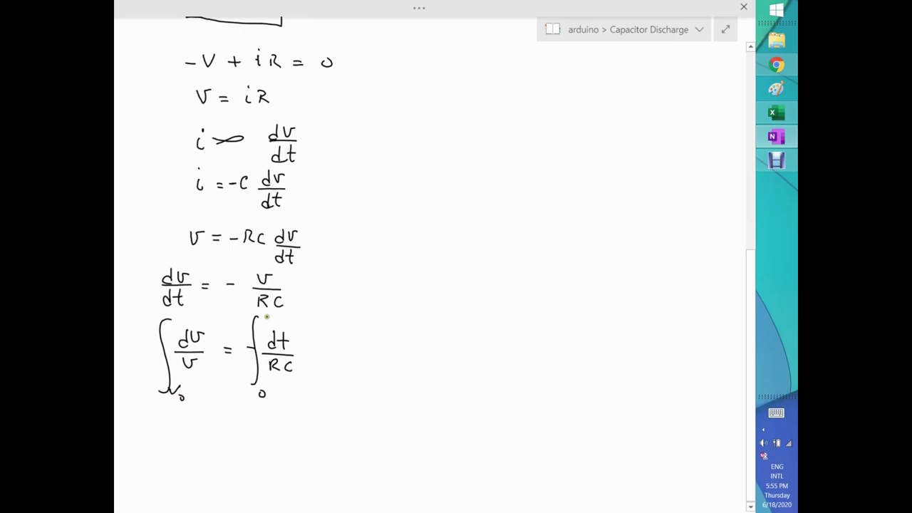
pyautogui.moveTo(271, 312); pyautogui.dragTo(271, 324)
pyautogui.moveTo(265, 319); pyautogui.dragTo(275, 318)
pyautogui.moveTo(177, 314); pyautogui.dragTo(185, 313)
pyautogui.scroll(-1, 164, 462)
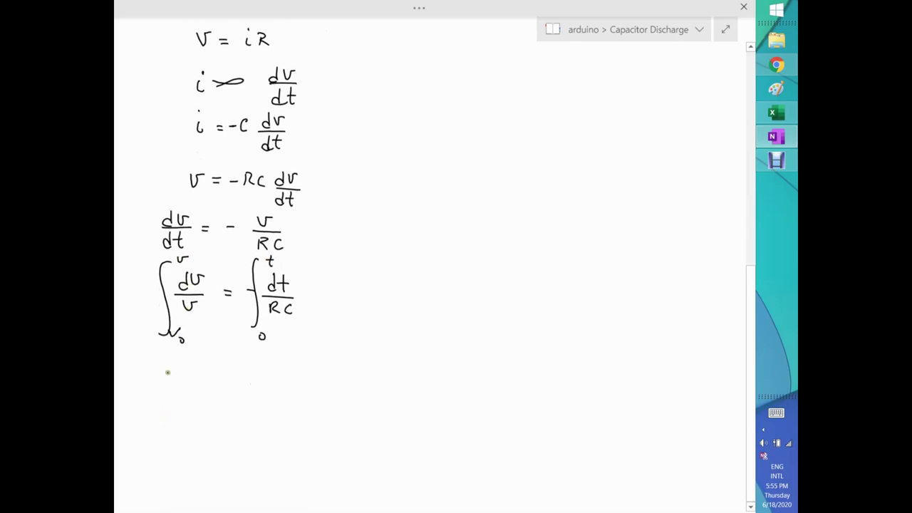
# Handwrite ln v with an evaluation bar from V0 to v, followed by an equals sign.
pyautogui.moveTo(170, 393); pyautogui.dragTo(193, 386)
pyautogui.moveTo(201, 378)
pyautogui.mouseDown()
pyautogui.moveTo(214, 378)
pyautogui.moveTo(223, 406)
pyautogui.moveTo(243, 407)
pyautogui.mouseUp()
pyautogui.moveTo(229, 351); pyautogui.dragTo(257, 378)
pyautogui.moveTo(249, 382); pyautogui.dragTo(258, 382)
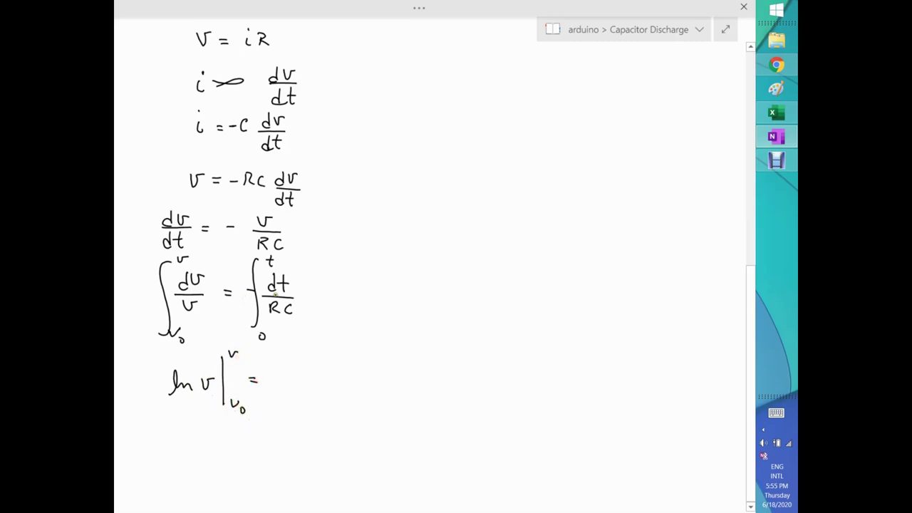
# Write −t/RC with an evaluation bar from 0 to t, then start the expanded ln v line.
pyautogui.moveTo(277, 380)
pyautogui.mouseDown()
pyautogui.moveTo(312, 385)
pyautogui.moveTo(314, 374)
pyautogui.moveTo(324, 390)
pyautogui.mouseUp()
pyautogui.moveTo(303, 397); pyautogui.dragTo(315, 404)
pyautogui.moveTo(333, 361)
pyautogui.mouseDown()
pyautogui.moveTo(334, 417)
pyautogui.moveTo(349, 422)
pyautogui.moveTo(346, 372)
pyautogui.mouseUp()
pyautogui.moveTo(341, 362); pyautogui.dragTo(350, 361)
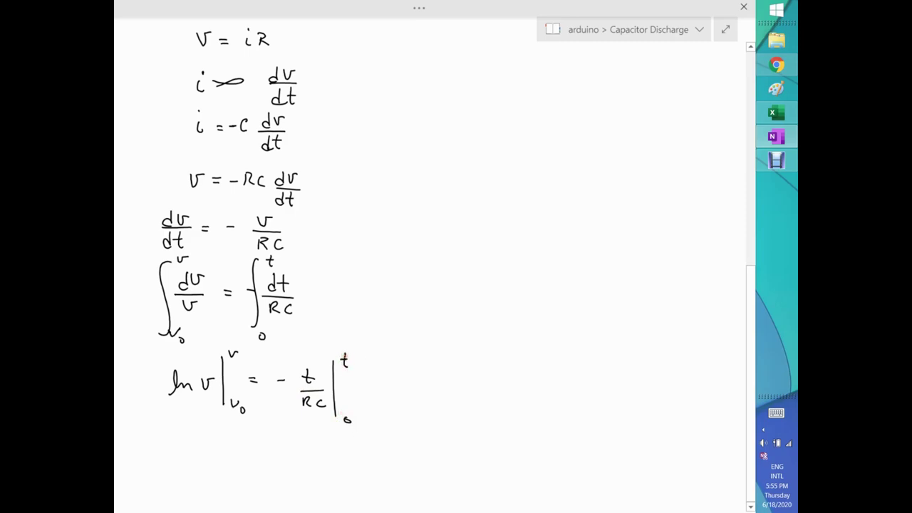
pyautogui.scroll(-2, 162, 390)
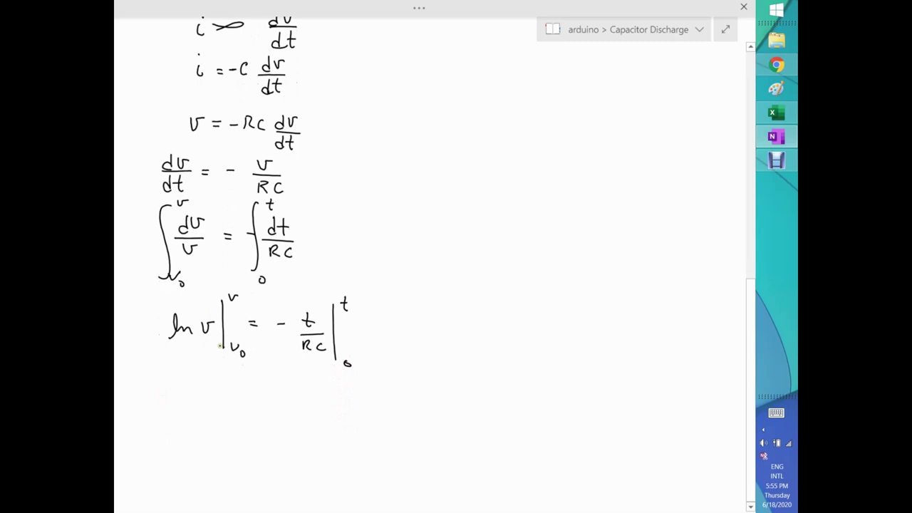
pyautogui.moveTo(151, 390)
pyautogui.mouseDown()
pyautogui.moveTo(159, 378)
pyautogui.moveTo(242, 389)
pyautogui.mouseUp()
# Write − ln V0 = −t/RC after ln v.
pyautogui.moveTo(244, 379); pyautogui.dragTo(275, 388)
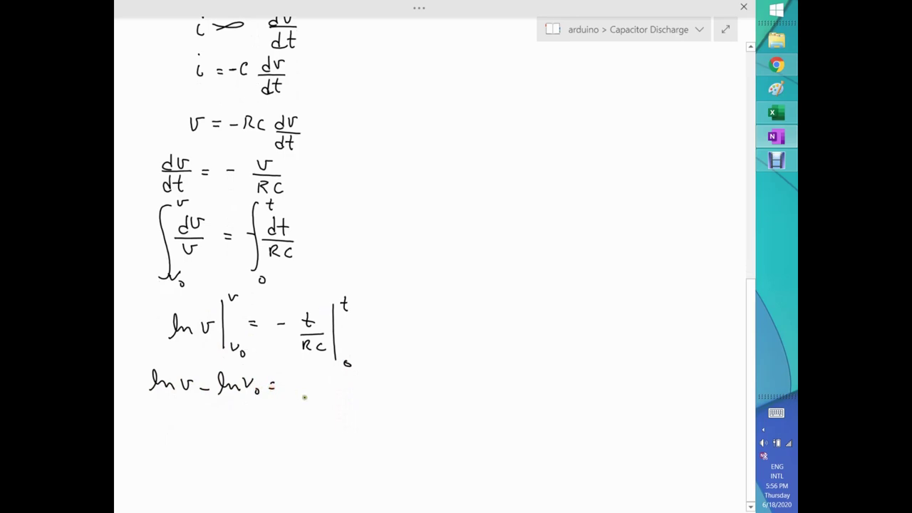
pyautogui.moveTo(297, 385); pyautogui.dragTo(315, 390)
pyautogui.moveTo(309, 383); pyautogui.dragTo(319, 381)
pyautogui.moveTo(310, 392); pyautogui.dragTo(332, 401)
# Extend the right side to −(t/RC − 0/RC), strike out 0/RC, and begin ln v below.
pyautogui.moveTo(309, 367)
pyautogui.mouseDown()
pyautogui.moveTo(312, 409)
pyautogui.moveTo(377, 378)
pyautogui.moveTo(392, 390)
pyautogui.moveTo(389, 408)
pyautogui.mouseUp()
pyautogui.moveTo(396, 368)
pyautogui.mouseDown()
pyautogui.moveTo(401, 415)
pyautogui.moveTo(385, 369)
pyautogui.mouseUp()
pyautogui.click(391, 356)
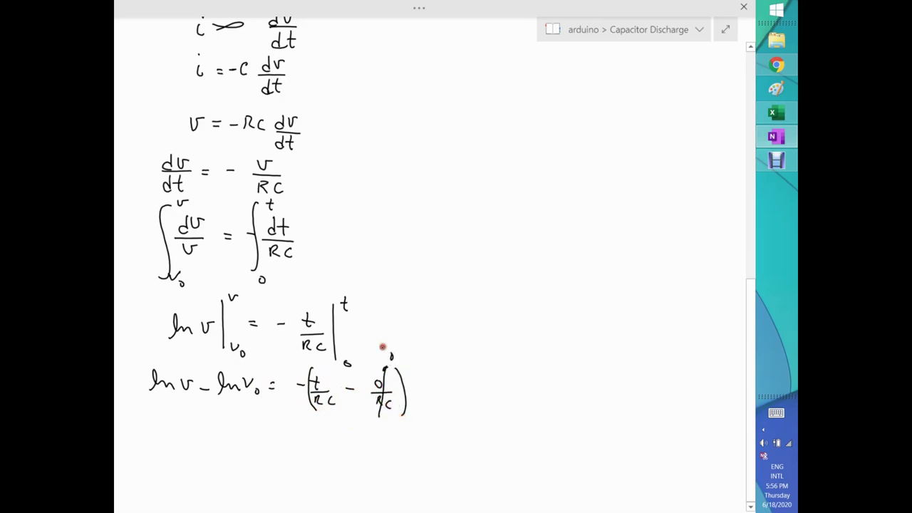
pyautogui.scroll(-2, 216, 431)
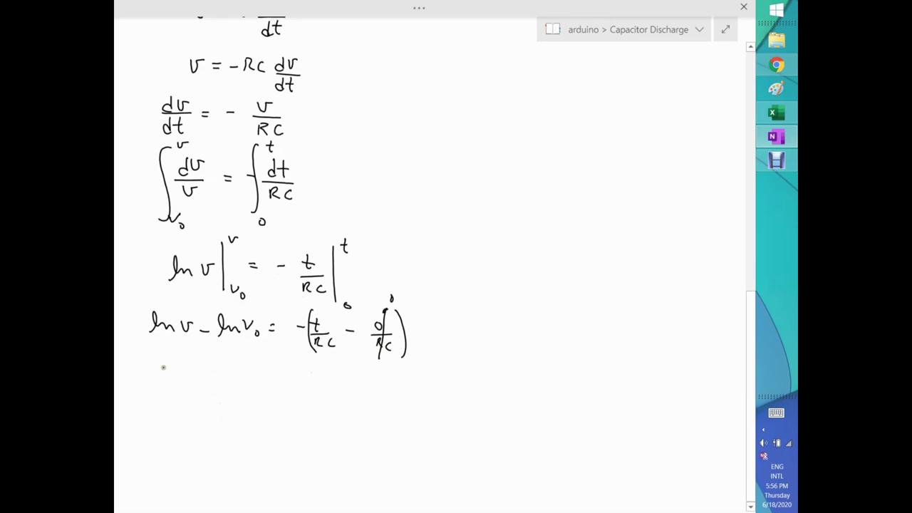
pyautogui.moveTo(168, 375); pyautogui.dragTo(214, 366)
# Turn the line into ln(v/V0) = −t/RC and start writing e under the left side.
pyautogui.moveTo(203, 379)
pyautogui.mouseDown()
pyautogui.moveTo(222, 379)
pyautogui.moveTo(215, 383)
pyautogui.mouseUp()
pyautogui.moveTo(219, 387); pyautogui.dragTo(250, 375)
pyautogui.moveTo(239, 379)
pyautogui.mouseDown()
pyautogui.moveTo(305, 367)
pyautogui.moveTo(300, 393)
pyautogui.moveTo(308, 393)
pyautogui.mouseUp()
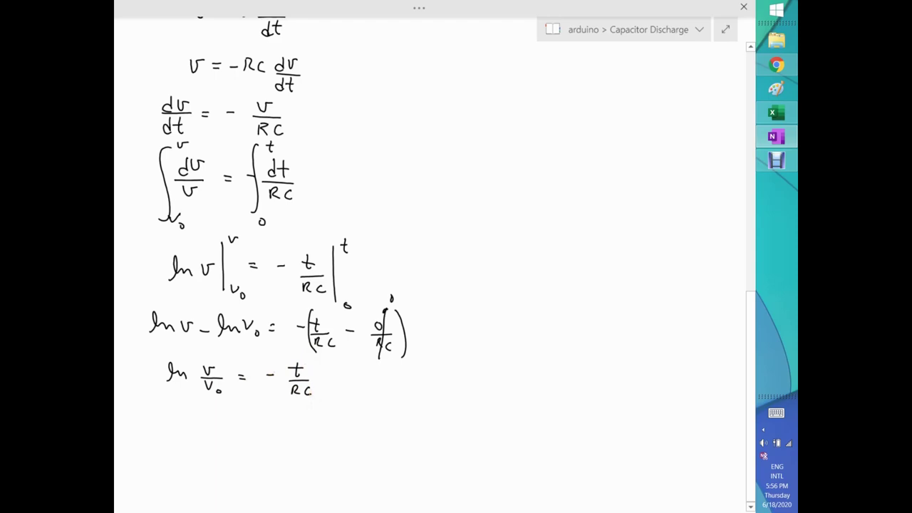
pyautogui.scroll(10, 452, 270)
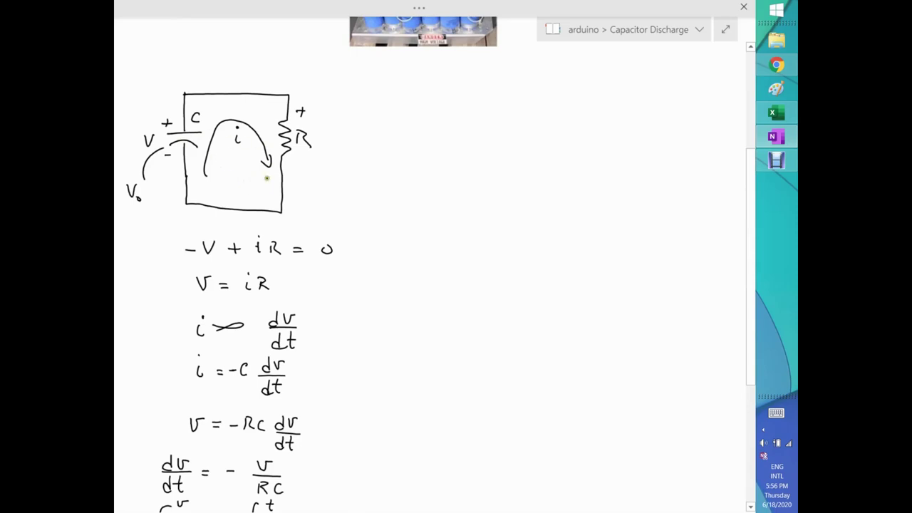
pyautogui.scroll(-10, 226, 335)
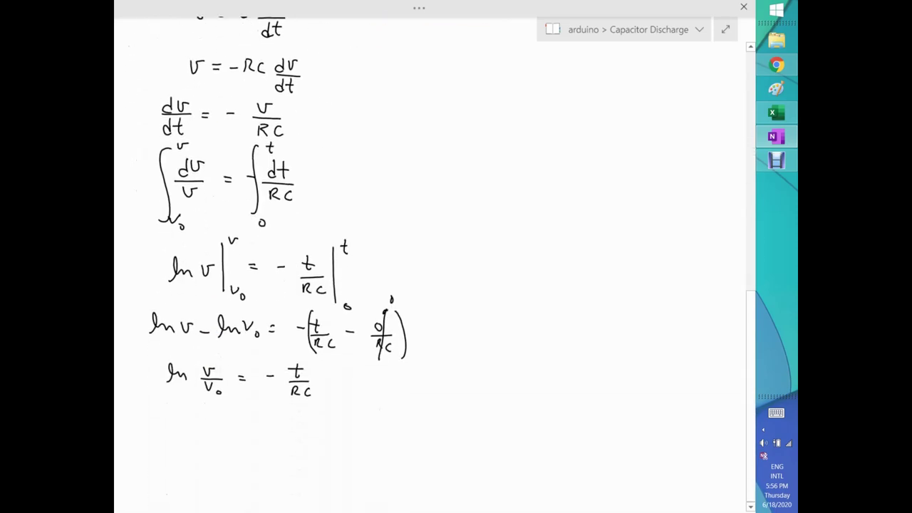
pyautogui.scroll(-1, 179, 371)
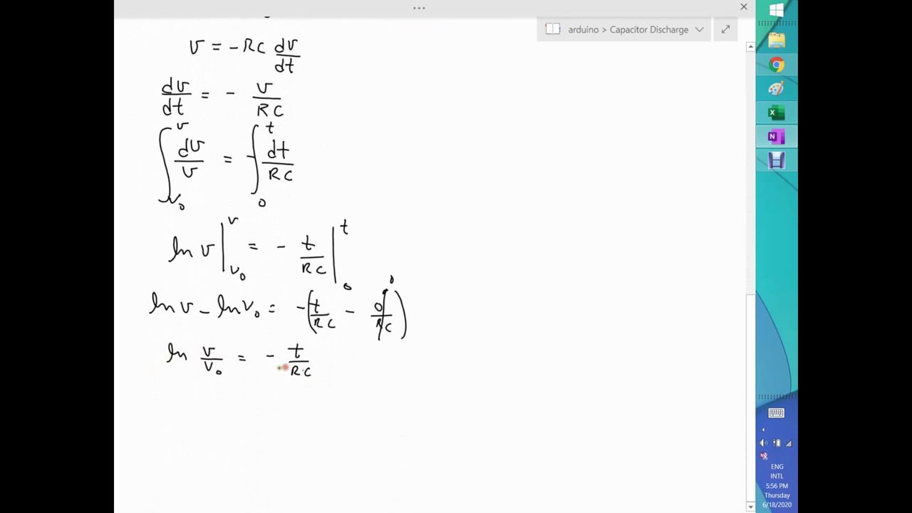
pyautogui.moveTo(155, 383); pyautogui.dragTo(165, 391)
# Write e under the right side, then v/V0 = e^(−t/RC) on a new line.
pyautogui.moveTo(251, 383); pyautogui.dragTo(265, 387)
pyautogui.scroll(-3, 198, 372)
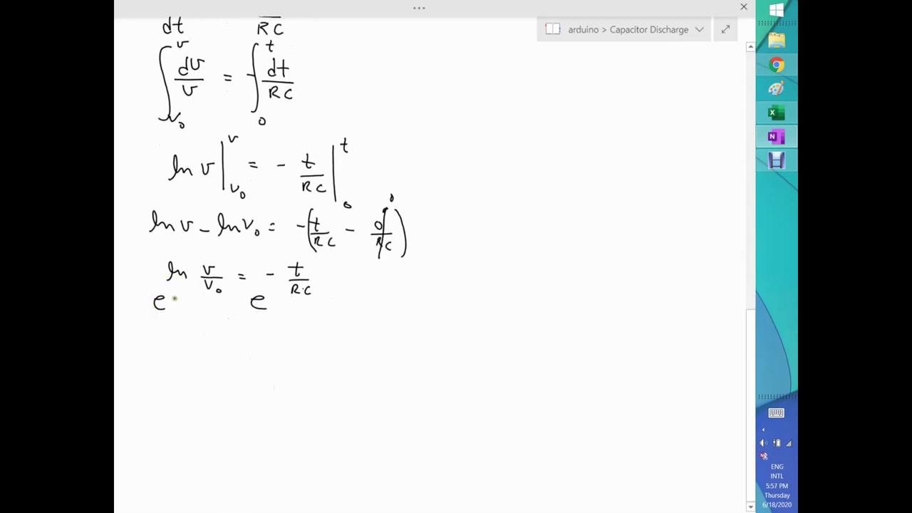
pyautogui.moveTo(197, 335)
pyautogui.mouseDown()
pyautogui.moveTo(215, 348)
pyautogui.moveTo(208, 364)
pyautogui.moveTo(233, 349)
pyautogui.mouseUp()
pyautogui.moveTo(225, 354)
pyautogui.mouseDown()
pyautogui.moveTo(271, 361)
pyautogui.moveTo(272, 338)
pyautogui.moveTo(289, 334)
pyautogui.moveTo(289, 344)
pyautogui.mouseUp()
pyautogui.moveTo(283, 336)
pyautogui.mouseDown()
pyautogui.moveTo(296, 333)
pyautogui.moveTo(294, 348)
pyautogui.mouseUp()
pyautogui.moveTo(302, 341); pyautogui.dragTo(309, 346)
pyautogui.moveTo(315, 342); pyautogui.dragTo(312, 347)
# Write the final line v = V0 e^(−t/RC) and draw a box around it.
pyautogui.moveTo(187, 388); pyautogui.dragTo(225, 391)
pyautogui.moveTo(216, 396)
pyautogui.mouseDown()
pyautogui.moveTo(242, 397)
pyautogui.moveTo(249, 386)
pyautogui.moveTo(253, 398)
pyautogui.moveTo(284, 402)
pyautogui.moveTo(292, 377)
pyautogui.mouseUp()
pyautogui.moveTo(305, 368)
pyautogui.mouseDown()
pyautogui.moveTo(303, 380)
pyautogui.moveTo(314, 369)
pyautogui.moveTo(315, 383)
pyautogui.moveTo(340, 382)
pyautogui.mouseUp()
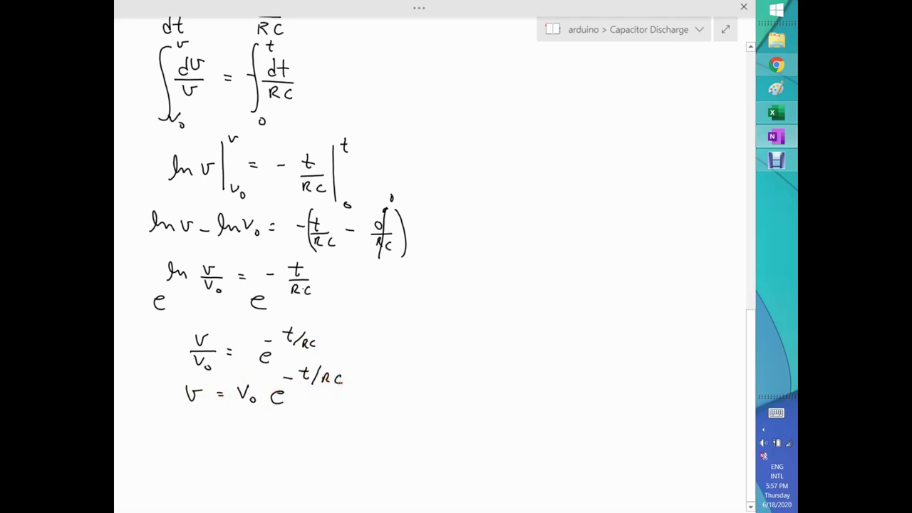
pyautogui.moveTo(164, 374)
pyautogui.mouseDown()
pyautogui.moveTo(319, 361)
pyautogui.moveTo(350, 401)
pyautogui.moveTo(263, 416)
pyautogui.moveTo(189, 414)
pyautogui.moveTo(170, 373)
pyautogui.mouseUp()
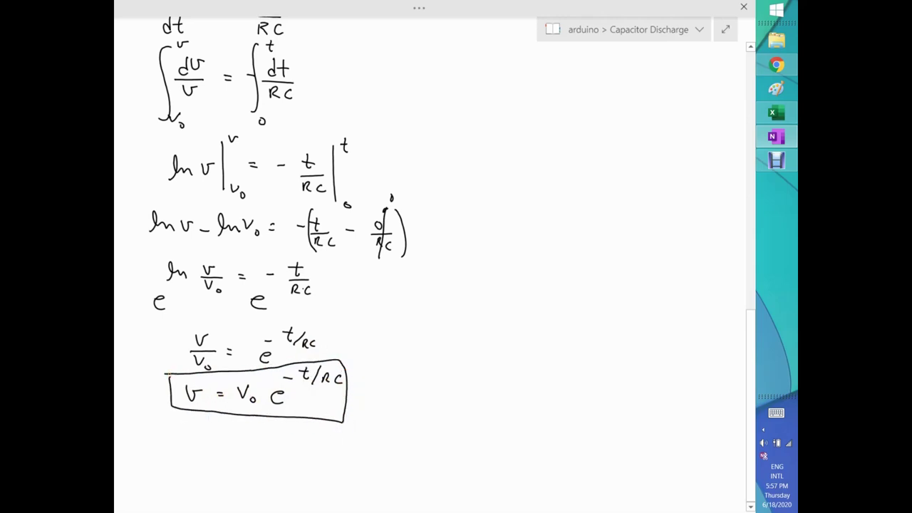
pyautogui.scroll(10, 560, 397)
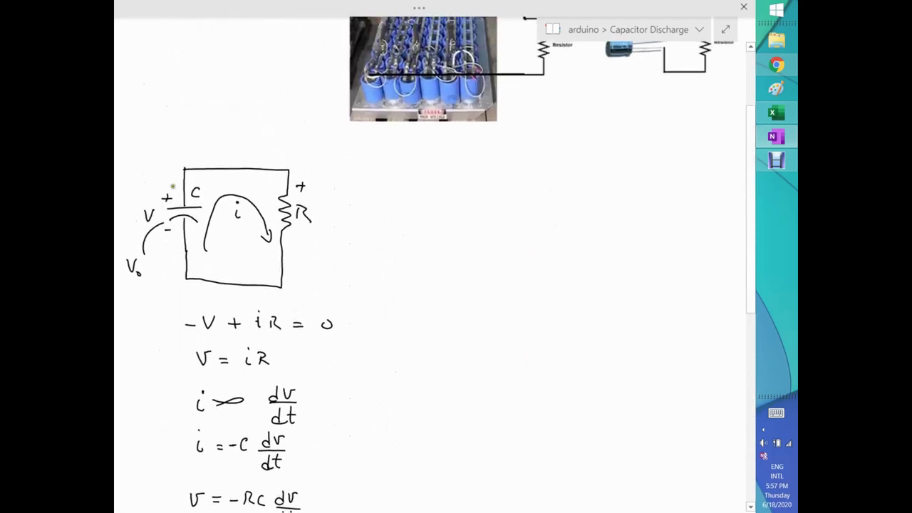
# Beside the circuit, write an implies arrow followed by 'AH → capacity'.
pyautogui.moveTo(366, 231); pyautogui.dragTo(389, 228)
pyautogui.moveTo(366, 240)
pyautogui.mouseDown()
pyautogui.moveTo(398, 237)
pyautogui.moveTo(384, 249)
pyautogui.moveTo(432, 232)
pyautogui.moveTo(443, 239)
pyautogui.mouseUp()
pyautogui.moveTo(453, 223)
pyautogui.mouseDown()
pyautogui.moveTo(453, 239)
pyautogui.moveTo(452, 231)
pyautogui.moveTo(554, 231)
pyautogui.mouseUp()
pyautogui.moveTo(560, 219)
pyautogui.mouseDown()
pyautogui.moveTo(560, 209)
pyautogui.moveTo(568, 229)
pyautogui.mouseUp()
pyautogui.moveTo(574, 225); pyautogui.dragTo(591, 247)
pyautogui.moveTo(558, 211); pyautogui.dragTo(577, 214)
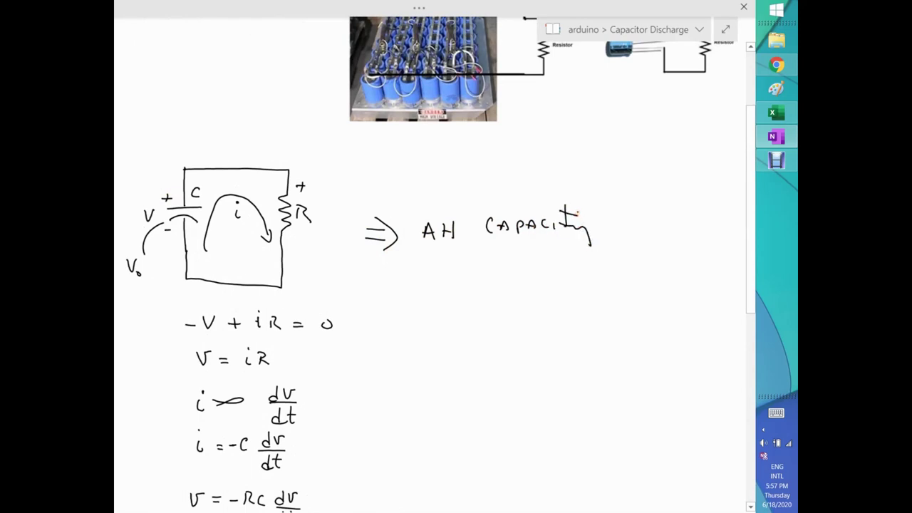
# Write 'Wh → energy' beneath AH and draw a pair of graph axes below the note.
pyautogui.moveTo(430, 255); pyautogui.dragTo(464, 268)
pyautogui.moveTo(460, 229); pyautogui.dragTo(471, 232)
pyautogui.moveTo(465, 264); pyautogui.dragTo(475, 263)
pyautogui.moveTo(476, 257)
pyautogui.mouseDown()
pyautogui.moveTo(481, 267)
pyautogui.moveTo(504, 258)
pyautogui.mouseUp()
pyautogui.moveTo(507, 259); pyautogui.dragTo(526, 255)
pyautogui.moveTo(559, 262); pyautogui.dragTo(574, 269)
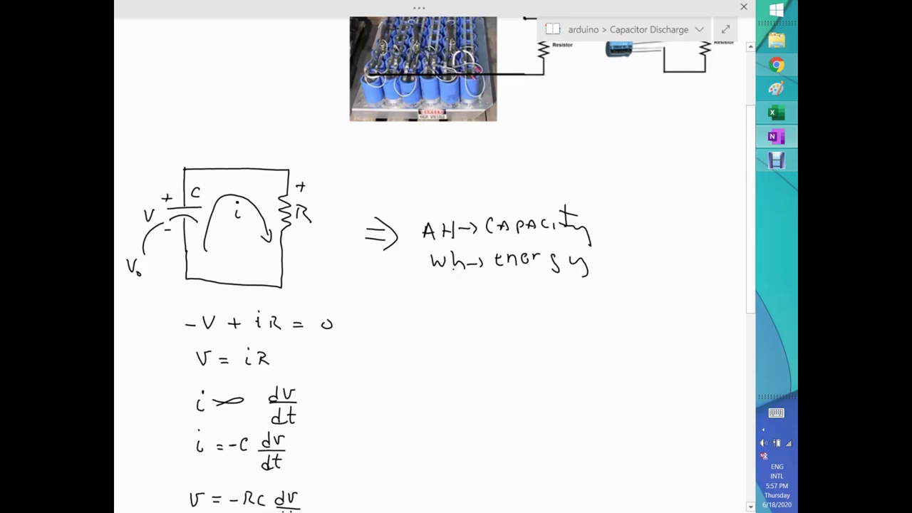
pyautogui.moveTo(411, 286)
pyautogui.mouseDown()
pyautogui.moveTo(421, 376)
pyautogui.moveTo(523, 399)
pyautogui.moveTo(621, 401)
pyautogui.mouseUp()
pyautogui.click(411, 301)
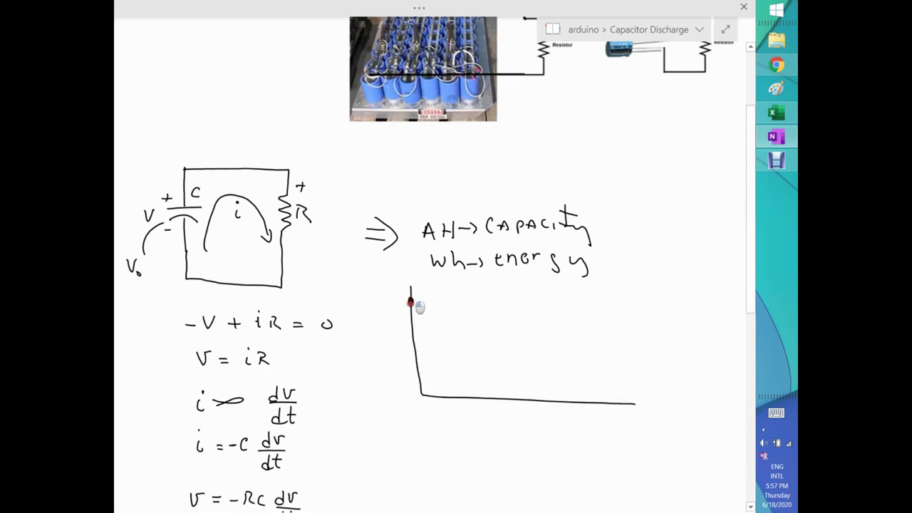
# Label the axes V0 and t and sketch the exponential decay curve from V0.
pyautogui.moveTo(377, 306)
pyautogui.mouseDown()
pyautogui.moveTo(382, 294)
pyautogui.moveTo(385, 309)
pyautogui.mouseUp()
pyautogui.moveTo(537, 411)
pyautogui.mouseDown()
pyautogui.moveTo(538, 423)
pyautogui.moveTo(544, 416)
pyautogui.mouseUp()
pyautogui.moveTo(411, 300)
pyautogui.mouseDown()
pyautogui.moveTo(434, 328)
pyautogui.moveTo(491, 361)
pyautogui.moveTo(584, 384)
pyautogui.mouseUp()
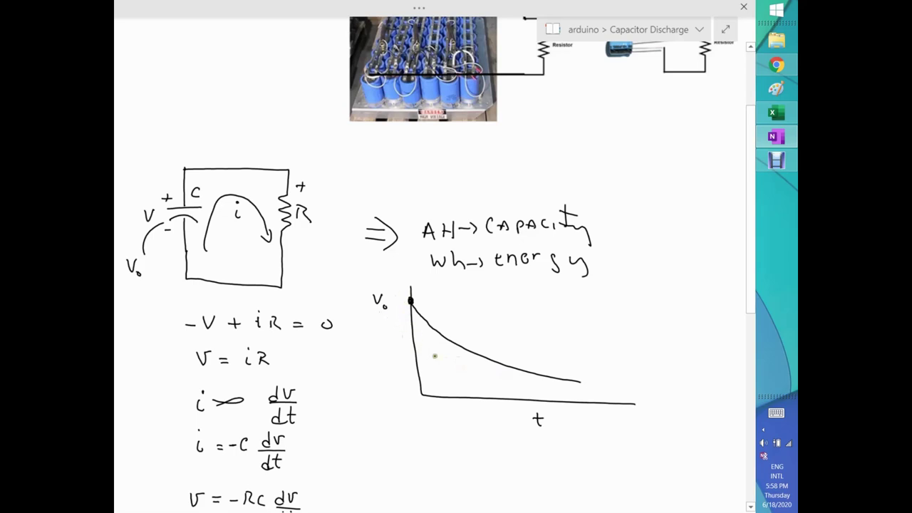
# Draw a dashed level line from the curve and a brace beside V0 marking the drop.
pyautogui.moveTo(468, 351); pyautogui.dragTo(460, 351)
pyautogui.moveTo(456, 351); pyautogui.dragTo(448, 351)
pyautogui.moveTo(443, 352); pyautogui.dragTo(424, 351)
pyautogui.moveTo(404, 297); pyautogui.dragTo(408, 349)
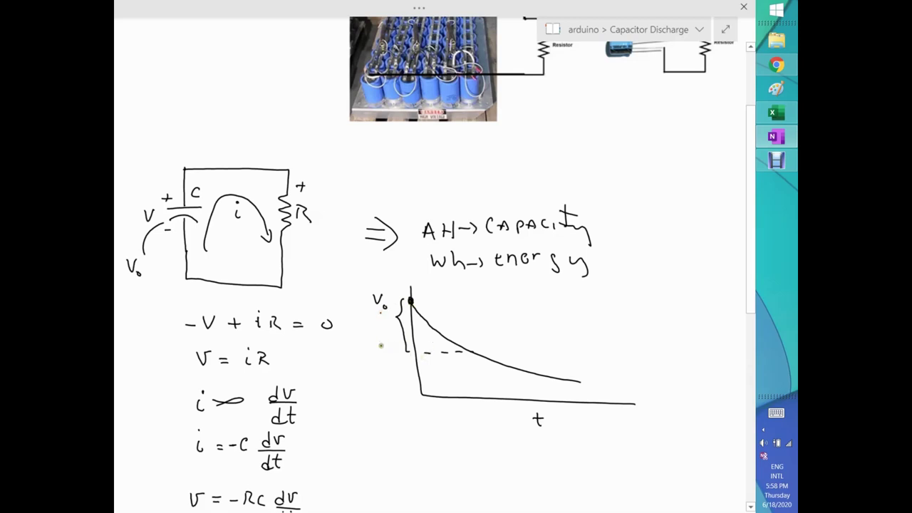
# Label the lower voltage level V₁ and drop a dotted line from the curve to the time axis.
pyautogui.moveTo(378, 343); pyautogui.dragTo(388, 358)
pyautogui.moveTo(472, 354); pyautogui.dragTo(479, 403)
pyautogui.scroll(-7, 387, 306)
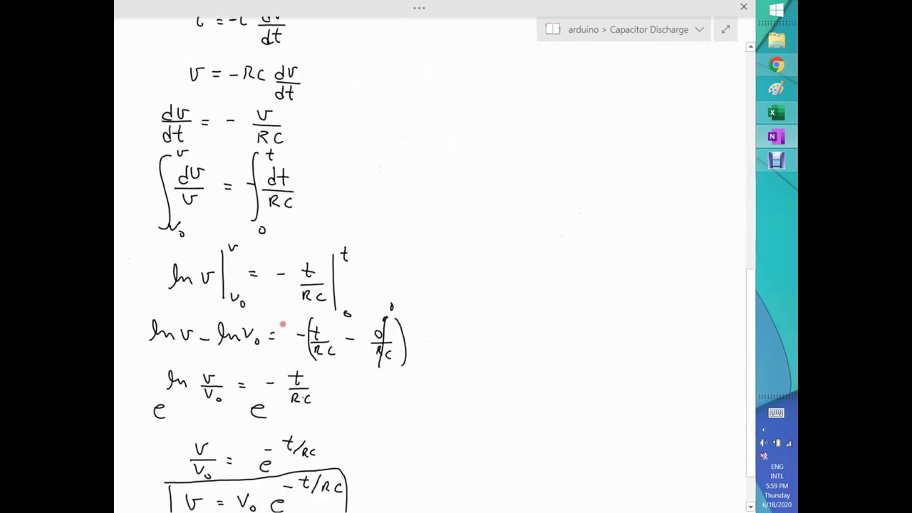
pyautogui.scroll(-3, 234, 322)
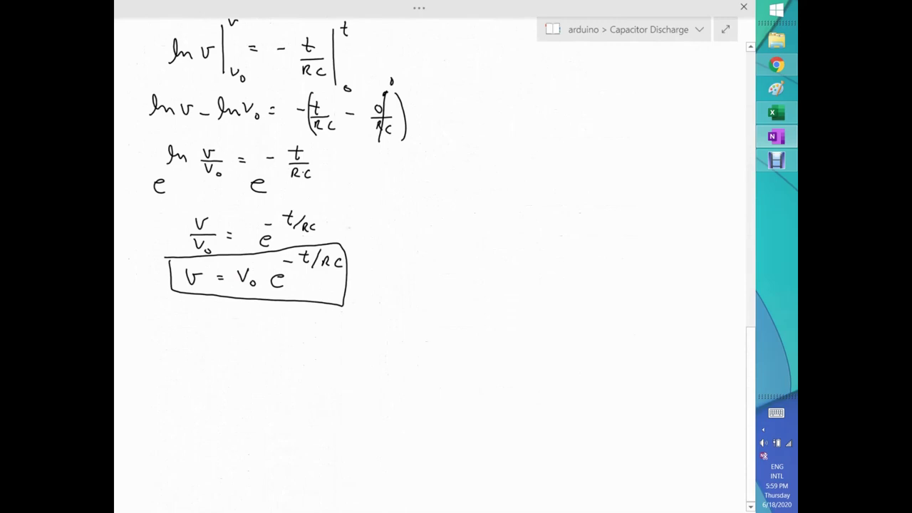
# Tick the boxed V = V₀e^(−t/RC), write AH=?? below it, and start the circuit loop.
pyautogui.moveTo(137, 262); pyautogui.dragTo(152, 265)
pyautogui.moveTo(146, 321); pyautogui.dragTo(188, 329)
pyautogui.moveTo(198, 314); pyautogui.dragTo(203, 330)
pyautogui.scroll(-2, 192, 369)
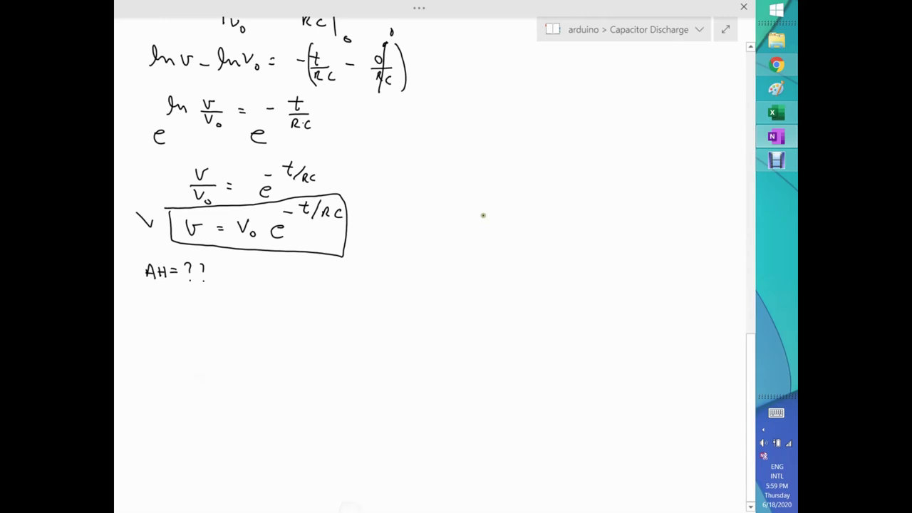
pyautogui.moveTo(527, 212)
pyautogui.mouseDown()
pyautogui.moveTo(433, 211)
pyautogui.moveTo(431, 292)
pyautogui.moveTo(440, 271)
pyautogui.moveTo(414, 261)
pyautogui.moveTo(444, 271)
pyautogui.moveTo(433, 312)
pyautogui.moveTo(528, 238)
pyautogui.moveTo(516, 320)
pyautogui.moveTo(433, 314)
pyautogui.mouseUp()
# Draw the current arrow on the circuit and label it i, C, R and V₀.
pyautogui.moveTo(451, 253)
pyautogui.mouseDown()
pyautogui.moveTo(449, 290)
pyautogui.moveTo(508, 274)
pyautogui.mouseUp()
pyautogui.moveTo(478, 245); pyautogui.dragTo(476, 254)
pyautogui.click(478, 240)
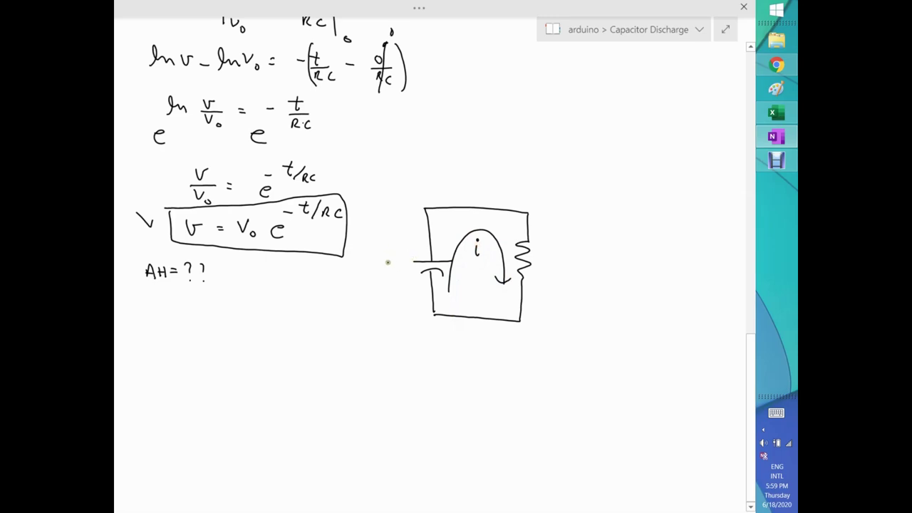
pyautogui.moveTo(442, 245); pyautogui.dragTo(441, 254)
pyautogui.moveTo(541, 251); pyautogui.dragTo(551, 265)
pyautogui.moveTo(384, 248); pyautogui.dragTo(396, 259)
# Erase a stray i below AH=?? and the subscript from the capacitor's voltage label.
pyautogui.moveTo(180, 315); pyautogui.dragTo(179, 328)
pyautogui.click(178, 308)
pyautogui.moveTo(180, 315); pyautogui.dragTo(183, 326)
pyautogui.click(184, 314)
pyautogui.moveTo(396, 269)
pyautogui.mouseDown()
pyautogui.moveTo(391, 256)
pyautogui.moveTo(391, 268)
pyautogui.moveTo(399, 259)
pyautogui.mouseUp()
# Mark the capacitor's plus/minus polarity and write the loop equation −V + iR = 0.
pyautogui.moveTo(177, 308); pyautogui.dragTo(191, 309)
pyautogui.moveTo(407, 282); pyautogui.dragTo(416, 283)
pyautogui.moveTo(402, 243)
pyautogui.mouseDown()
pyautogui.moveTo(413, 242)
pyautogui.moveTo(408, 248)
pyautogui.mouseUp()
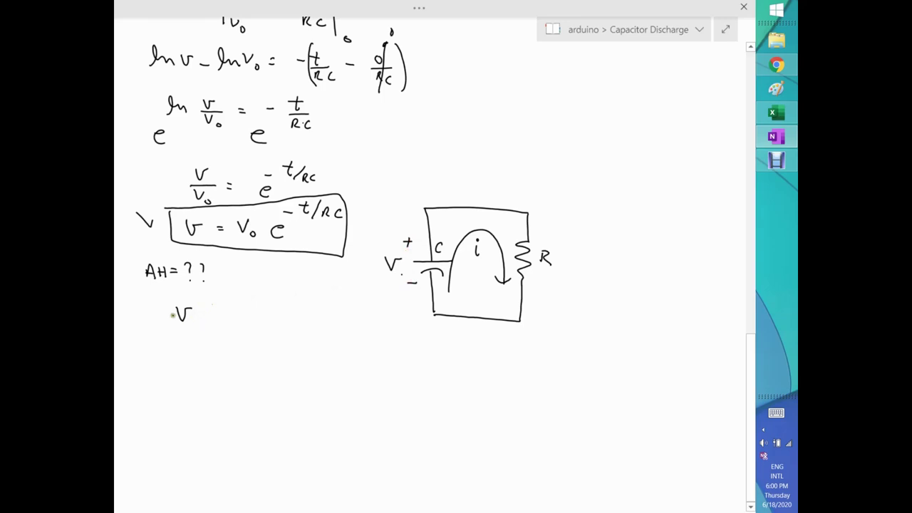
pyautogui.moveTo(155, 314)
pyautogui.mouseDown()
pyautogui.moveTo(212, 324)
pyautogui.moveTo(284, 314)
pyautogui.mouseUp()
pyautogui.click(239, 305)
pyautogui.moveTo(278, 319); pyautogui.dragTo(297, 312)
pyautogui.moveTo(172, 343); pyautogui.dragTo(255, 355)
# Write V = iR and rearrange it below to i = V/R.
pyautogui.click(229, 338)
pyautogui.scroll(-1, 190, 396)
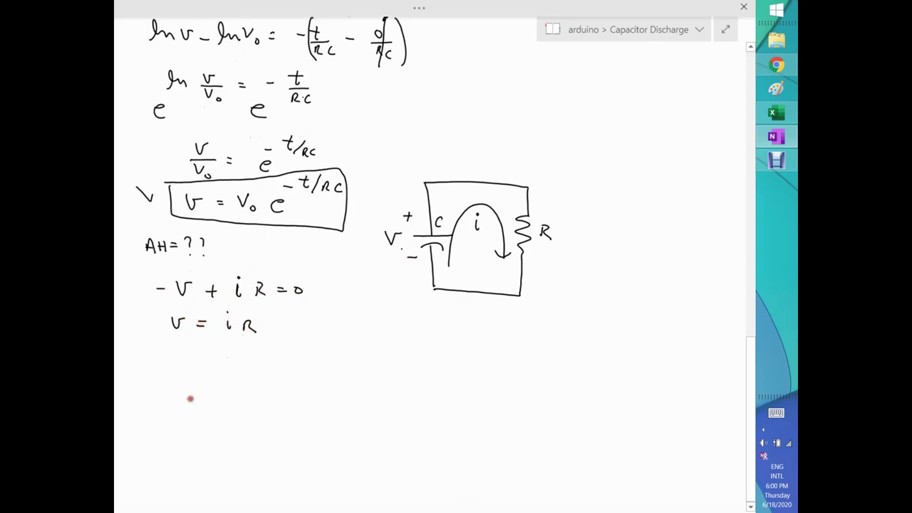
pyautogui.click(172, 343)
pyautogui.moveTo(171, 351)
pyautogui.mouseDown()
pyautogui.moveTo(172, 362)
pyautogui.moveTo(199, 359)
pyautogui.mouseUp()
pyautogui.moveTo(191, 363)
pyautogui.mouseDown()
pyautogui.moveTo(247, 348)
pyautogui.moveTo(253, 367)
pyautogui.mouseUp()
pyautogui.moveTo(233, 370); pyautogui.dragTo(243, 381)
# Beside it, write the discharge current i = V₀e^(−t/RC)/R.
pyautogui.moveTo(359, 343)
pyautogui.mouseDown()
pyautogui.moveTo(362, 354)
pyautogui.moveTo(437, 340)
pyautogui.moveTo(436, 347)
pyautogui.moveTo(471, 354)
pyautogui.moveTo(478, 324)
pyautogui.moveTo(491, 329)
pyautogui.mouseUp()
pyautogui.click(360, 334)
pyautogui.moveTo(487, 320); pyautogui.dragTo(510, 331)
pyautogui.moveTo(510, 321); pyautogui.dragTo(521, 329)
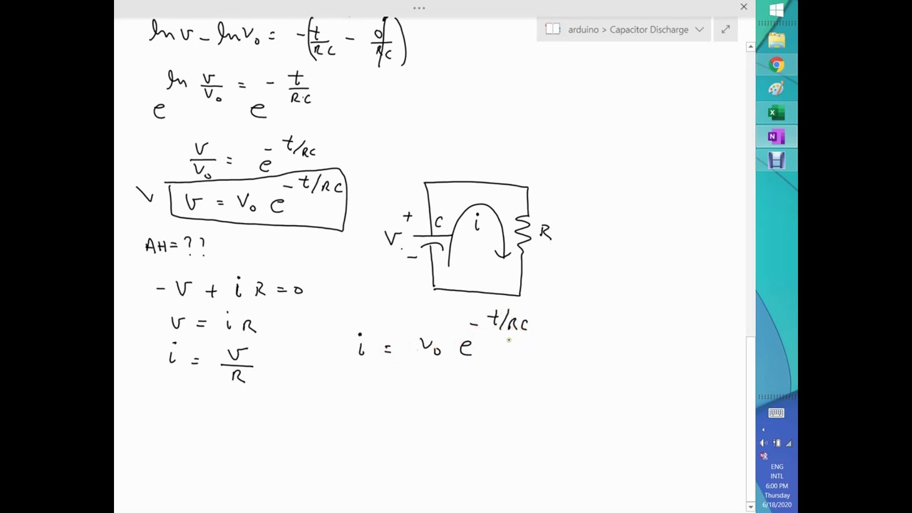
pyautogui.moveTo(508, 364)
pyautogui.mouseDown()
pyautogui.moveTo(416, 364)
pyautogui.moveTo(467, 385)
pyautogui.mouseUp()
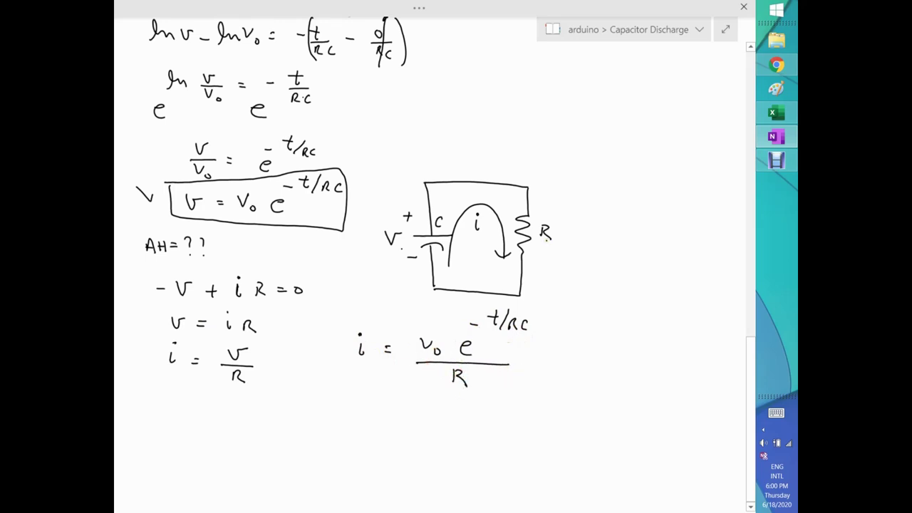
pyautogui.scroll(-3, 352, 372)
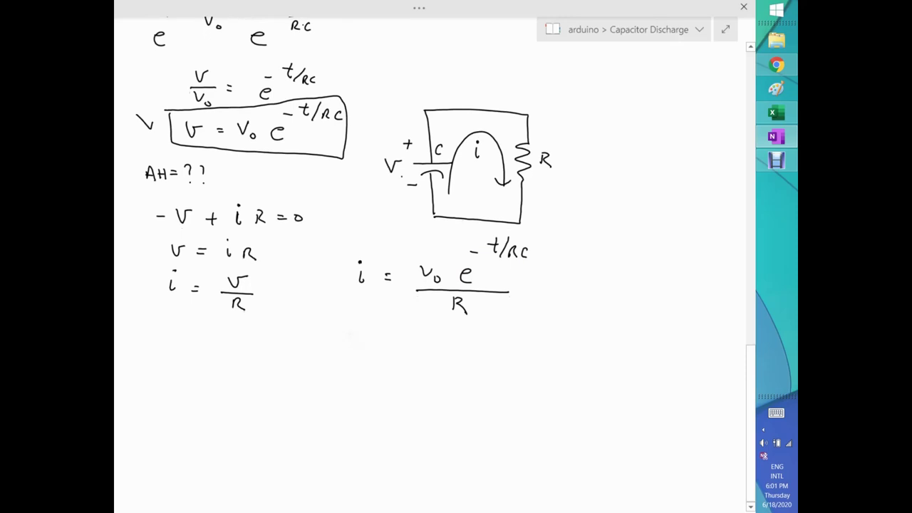
# Triple-underline AH and write i dt = V₀e^(−t/RC)/R dt.
pyautogui.moveTo(147, 196); pyautogui.dragTo(165, 195)
pyautogui.moveTo(327, 336)
pyautogui.mouseDown()
pyautogui.moveTo(326, 347)
pyautogui.moveTo(390, 339)
pyautogui.mouseUp()
pyautogui.click(327, 330)
pyautogui.moveTo(380, 345)
pyautogui.mouseDown()
pyautogui.moveTo(430, 335)
pyautogui.moveTo(468, 346)
pyautogui.moveTo(480, 326)
pyautogui.mouseUp()
pyautogui.moveTo(492, 321)
pyautogui.mouseDown()
pyautogui.moveTo(491, 333)
pyautogui.moveTo(496, 325)
pyautogui.mouseUp()
pyautogui.moveTo(505, 320)
pyautogui.mouseDown()
pyautogui.moveTo(500, 335)
pyautogui.moveTo(521, 341)
pyautogui.moveTo(426, 360)
pyautogui.moveTo(459, 370)
pyautogui.mouseUp()
pyautogui.moveTo(549, 340)
pyautogui.mouseDown()
pyautogui.moveTo(545, 357)
pyautogui.moveTo(563, 360)
pyautogui.moveTo(565, 350)
pyautogui.mouseUp()
# Add integral signs with limits 0 to t to both terms and label the line AH =.
pyautogui.moveTo(318, 303); pyautogui.dragTo(312, 383)
pyautogui.moveTo(409, 306); pyautogui.dragTo(401, 388)
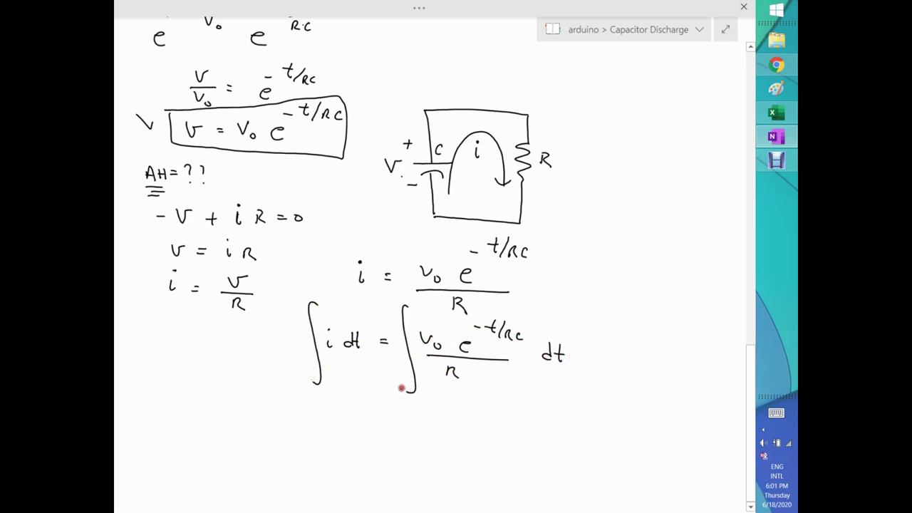
pyautogui.scroll(-1, 213, 338)
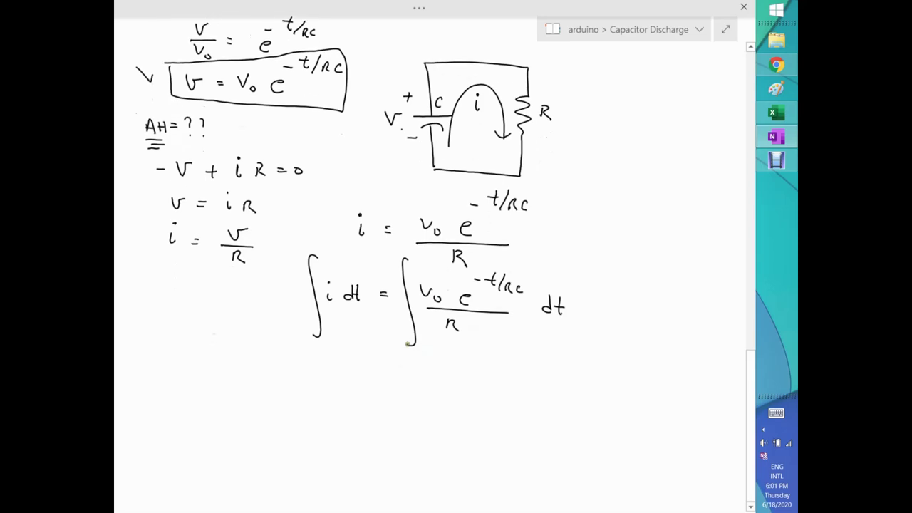
pyautogui.moveTo(418, 349); pyautogui.dragTo(419, 350)
pyautogui.moveTo(325, 340); pyautogui.dragTo(326, 340)
pyautogui.moveTo(324, 242); pyautogui.dragTo(325, 254)
pyautogui.moveTo(320, 247); pyautogui.dragTo(328, 248)
pyautogui.moveTo(422, 253)
pyautogui.mouseDown()
pyautogui.moveTo(421, 265)
pyautogui.moveTo(426, 258)
pyautogui.mouseUp()
pyautogui.moveTo(288, 294); pyautogui.dragTo(296, 295)
pyautogui.moveTo(288, 301); pyautogui.dragTo(297, 301)
pyautogui.moveTo(231, 303); pyautogui.dragTo(254, 299)
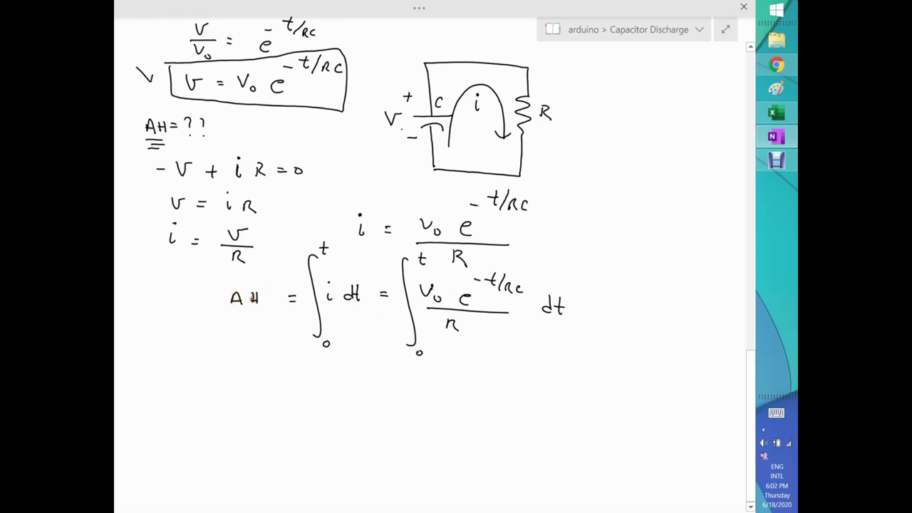
# Write AH = φ(V₀/R)∫₀ᵗ e^(−t/RC) dt on a new line.
pyautogui.scroll(-2, 220, 322)
pyautogui.moveTo(154, 317)
pyautogui.mouseDown()
pyautogui.moveTo(158, 307)
pyautogui.moveTo(178, 318)
pyautogui.mouseUp()
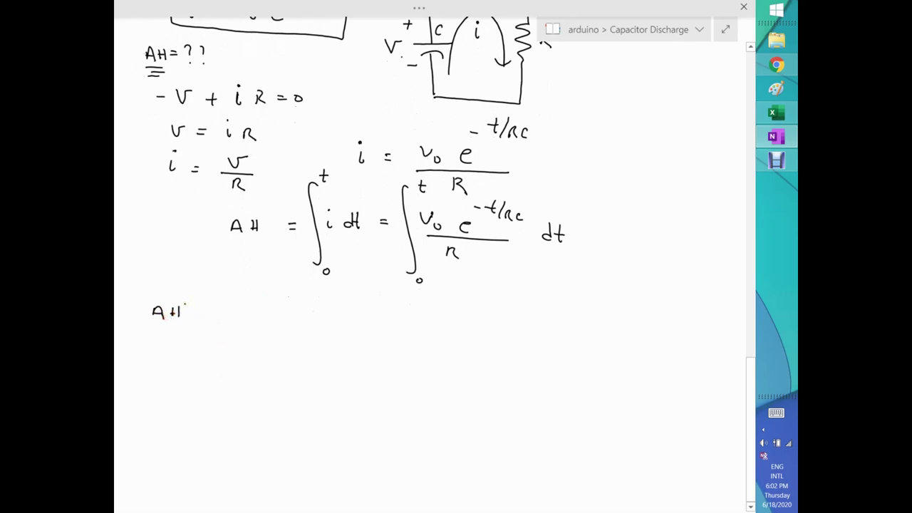
pyautogui.moveTo(203, 312); pyautogui.dragTo(213, 315)
pyautogui.moveTo(227, 312); pyautogui.dragTo(232, 326)
pyautogui.moveTo(267, 287)
pyautogui.mouseDown()
pyautogui.moveTo(269, 343)
pyautogui.moveTo(285, 350)
pyautogui.moveTo(290, 284)
pyautogui.mouseUp()
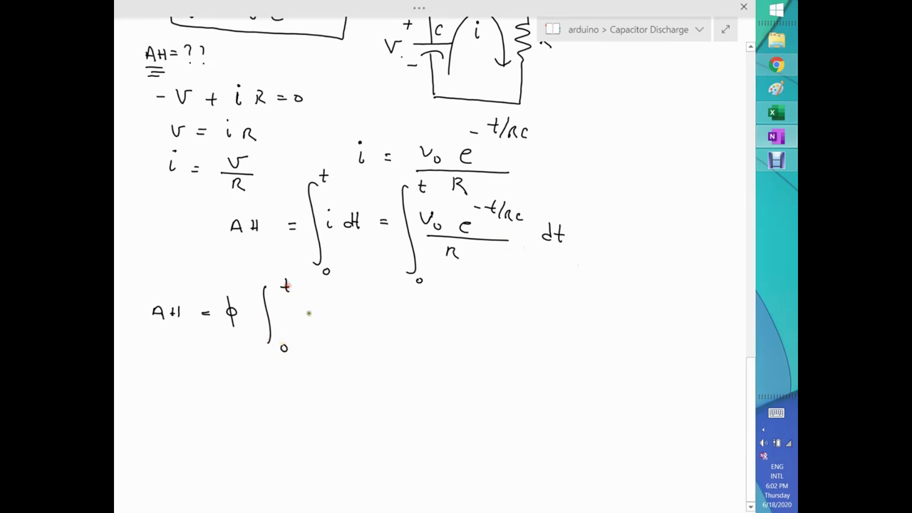
pyautogui.moveTo(239, 303)
pyautogui.mouseDown()
pyautogui.moveTo(258, 317)
pyautogui.moveTo(256, 332)
pyautogui.moveTo(315, 329)
pyautogui.moveTo(320, 304)
pyautogui.moveTo(349, 297)
pyautogui.mouseUp()
pyautogui.moveTo(354, 292)
pyautogui.mouseDown()
pyautogui.moveTo(348, 308)
pyautogui.moveTo(399, 335)
pyautogui.moveTo(404, 321)
pyautogui.mouseUp()
# Set up the substitution u = t/RC and du = dt/RC, then begin dt =.
pyautogui.scroll(-2, 201, 396)
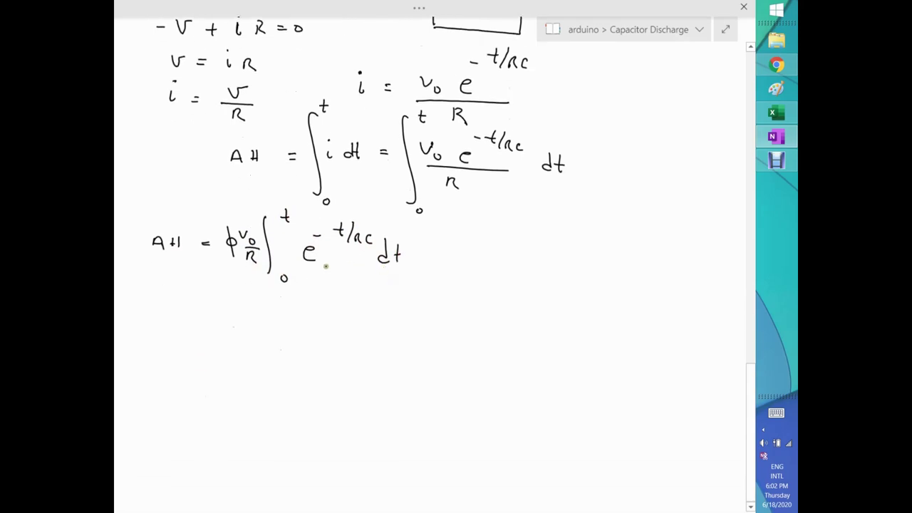
pyautogui.scroll(-1, 218, 305)
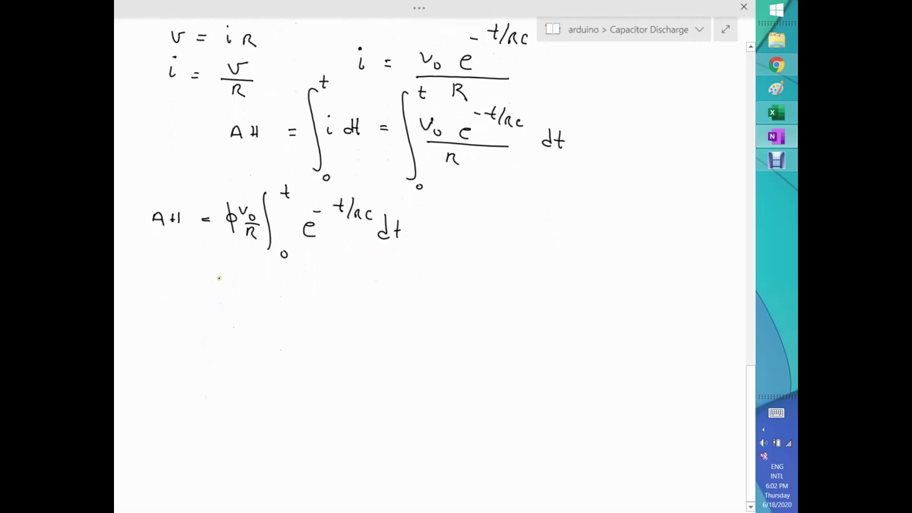
pyautogui.moveTo(214, 269)
pyautogui.mouseDown()
pyautogui.moveTo(223, 278)
pyautogui.moveTo(241, 273)
pyautogui.mouseUp()
pyautogui.moveTo(232, 279); pyautogui.dragTo(272, 273)
pyautogui.moveTo(258, 281)
pyautogui.mouseDown()
pyautogui.moveTo(282, 281)
pyautogui.moveTo(273, 290)
pyautogui.moveTo(279, 292)
pyautogui.mouseUp()
pyautogui.moveTo(218, 302)
pyautogui.mouseDown()
pyautogui.moveTo(210, 314)
pyautogui.moveTo(219, 317)
pyautogui.mouseUp()
pyautogui.moveTo(220, 311); pyautogui.dragTo(245, 314)
pyautogui.moveTo(236, 319); pyautogui.dragTo(292, 320)
pyautogui.moveTo(288, 312)
pyautogui.mouseDown()
pyautogui.moveTo(300, 311)
pyautogui.moveTo(303, 326)
pyautogui.mouseUp()
pyautogui.moveTo(280, 332); pyautogui.dragTo(300, 344)
pyautogui.moveTo(203, 359)
pyautogui.mouseDown()
pyautogui.moveTo(206, 371)
pyautogui.moveTo(275, 370)
pyautogui.moveTo(303, 356)
pyautogui.moveTo(311, 374)
pyautogui.mouseUp()
# Brace the substitution lines and write AH = φ(V₀/R)∫e^(−u) beside them.
pyautogui.moveTo(201, 255); pyautogui.dragTo(180, 368)
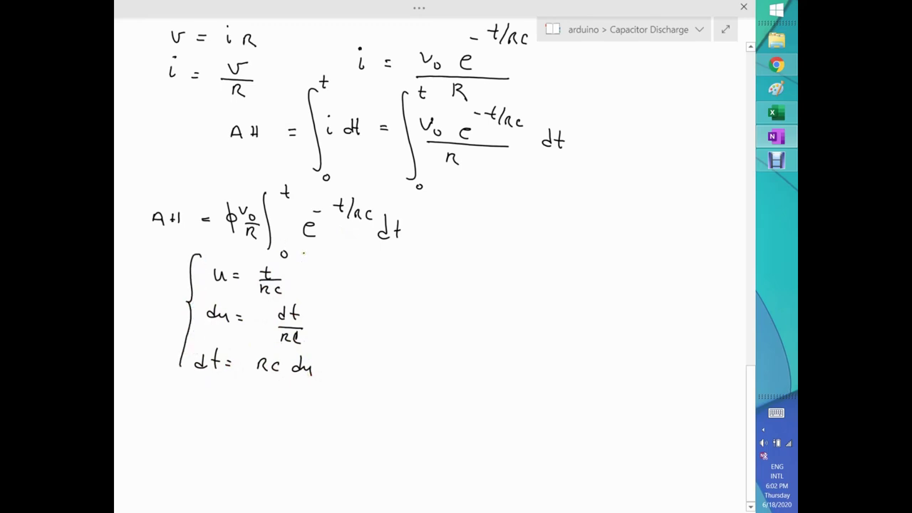
pyautogui.moveTo(335, 279)
pyautogui.mouseDown()
pyautogui.moveTo(397, 288)
pyautogui.moveTo(431, 280)
pyautogui.mouseUp()
pyautogui.moveTo(416, 287)
pyautogui.mouseDown()
pyautogui.moveTo(443, 286)
pyautogui.moveTo(435, 304)
pyautogui.mouseUp()
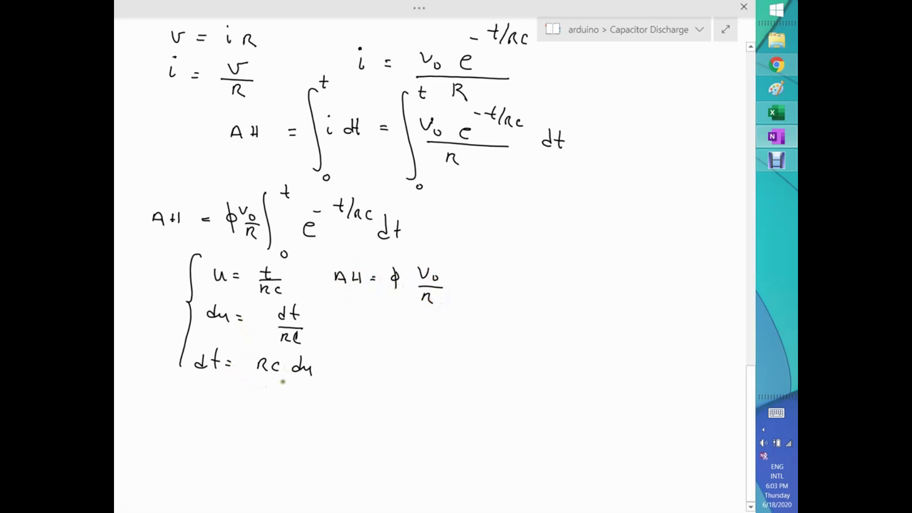
pyautogui.moveTo(457, 252); pyautogui.dragTo(453, 327)
pyautogui.moveTo(475, 285); pyautogui.dragTo(488, 292)
pyautogui.moveTo(495, 267)
pyautogui.mouseDown()
pyautogui.moveTo(504, 268)
pyautogui.moveTo(491, 269)
pyautogui.mouseUp()
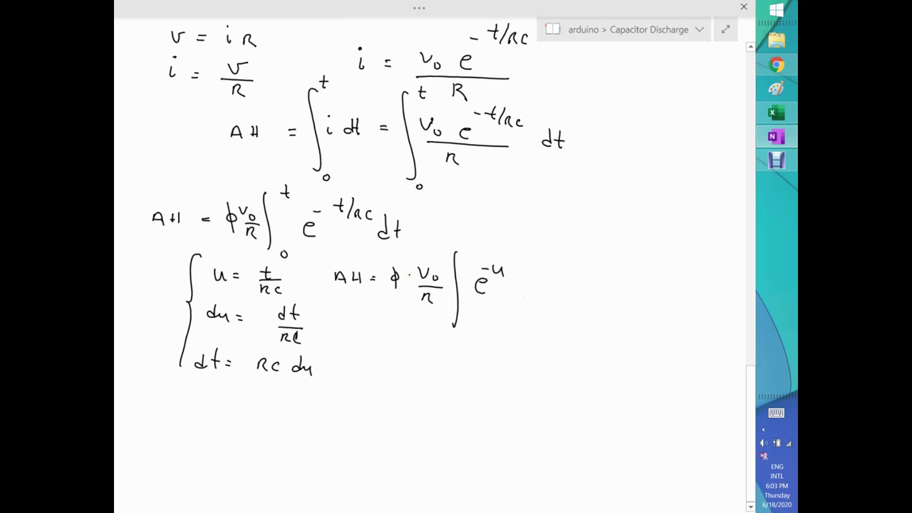
# Move e^(−u) right, insert RC before the integral, and add du + C.
pyautogui.moveTo(453, 239)
pyautogui.mouseDown()
pyautogui.moveTo(434, 240)
pyautogui.moveTo(531, 271)
pyautogui.moveTo(471, 376)
pyautogui.moveTo(441, 352)
pyautogui.mouseUp()
pyautogui.moveTo(478, 289); pyautogui.dragTo(513, 289)
pyautogui.click(424, 329)
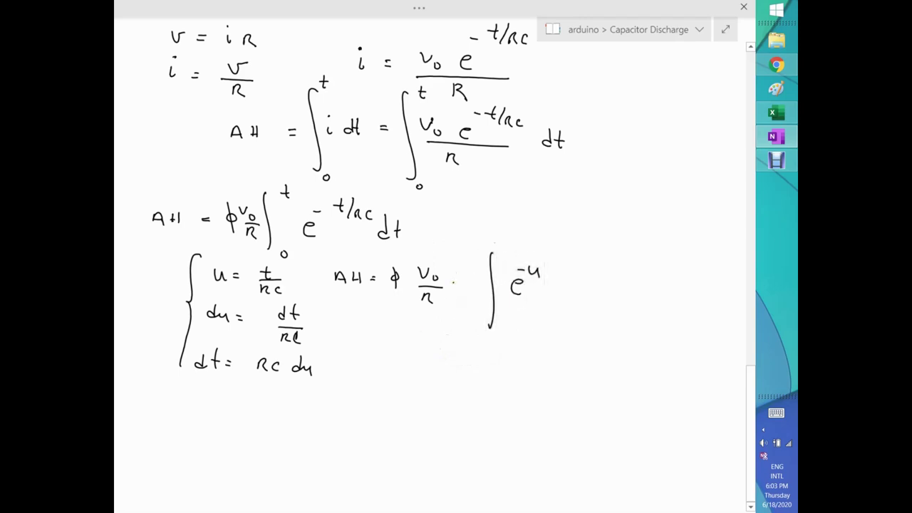
pyautogui.moveTo(457, 280); pyautogui.dragTo(477, 290)
pyautogui.moveTo(558, 285)
pyautogui.mouseDown()
pyautogui.moveTo(561, 274)
pyautogui.moveTo(580, 297)
pyautogui.mouseUp()
pyautogui.scroll(-1, 399, 320)
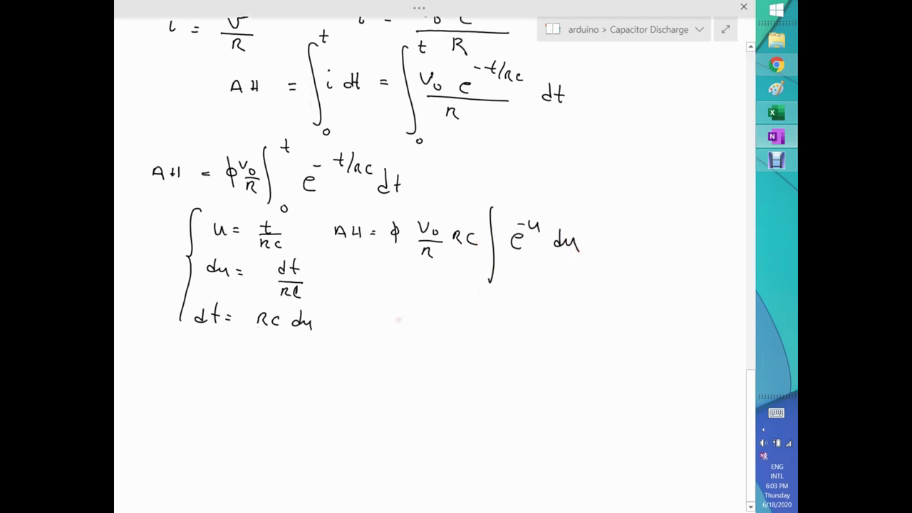
pyautogui.moveTo(601, 243)
pyautogui.mouseDown()
pyautogui.moveTo(617, 243)
pyautogui.moveTo(609, 254)
pyautogui.mouseUp()
pyautogui.moveTo(646, 238)
pyautogui.mouseDown()
pyautogui.moveTo(636, 241)
pyautogui.moveTo(645, 251)
pyautogui.mouseUp()
# Write AH = φ(V₀/R)RC(−e^(−u)) on a new line with the R's cancelled.
pyautogui.moveTo(346, 312); pyautogui.dragTo(354, 307)
pyautogui.moveTo(359, 303)
pyautogui.mouseDown()
pyautogui.moveTo(359, 312)
pyautogui.moveTo(369, 307)
pyautogui.mouseUp()
pyautogui.moveTo(367, 304)
pyautogui.mouseDown()
pyautogui.moveTo(369, 312)
pyautogui.moveTo(389, 307)
pyautogui.mouseUp()
pyautogui.moveTo(382, 311)
pyautogui.mouseDown()
pyautogui.moveTo(411, 306)
pyautogui.moveTo(413, 321)
pyautogui.moveTo(444, 302)
pyautogui.mouseUp()
pyautogui.moveTo(450, 305); pyautogui.dragTo(457, 315)
pyautogui.moveTo(438, 322); pyautogui.dragTo(449, 329)
pyautogui.moveTo(467, 314); pyautogui.dragTo(475, 314)
pyautogui.moveTo(485, 306)
pyautogui.mouseDown()
pyautogui.moveTo(484, 315)
pyautogui.moveTo(429, 338)
pyautogui.mouseUp()
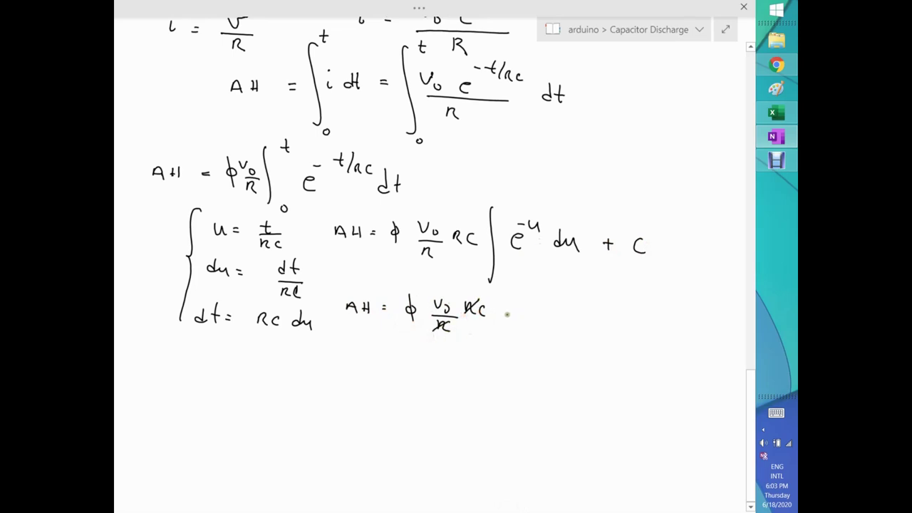
pyautogui.moveTo(501, 312); pyautogui.dragTo(507, 312)
pyautogui.moveTo(524, 316)
pyautogui.mouseDown()
pyautogui.moveTo(535, 326)
pyautogui.moveTo(531, 300)
pyautogui.mouseUp()
# Close the −e^(−u) term and add + C.
pyautogui.moveTo(541, 298)
pyautogui.mouseDown()
pyautogui.moveTo(549, 301)
pyautogui.moveTo(502, 329)
pyautogui.moveTo(555, 340)
pyautogui.mouseUp()
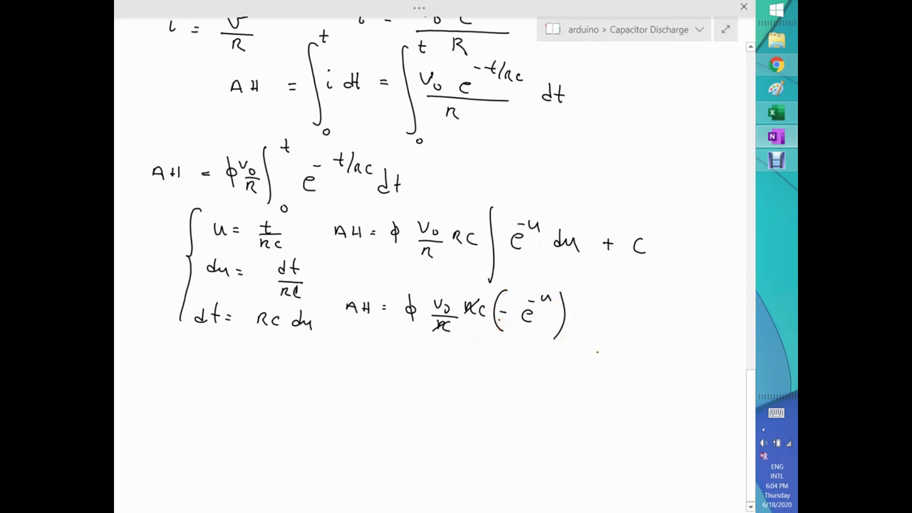
pyautogui.moveTo(581, 319); pyautogui.dragTo(597, 319)
pyautogui.moveTo(588, 311)
pyautogui.mouseDown()
pyautogui.moveTo(590, 326)
pyautogui.moveTo(617, 324)
pyautogui.mouseUp()
# Write AH = −φV₀C e^(−t/RC) evaluated from 0 to t on a new line.
pyautogui.scroll(-1, 204, 366)
pyautogui.moveTo(147, 312)
pyautogui.mouseDown()
pyautogui.moveTo(154, 300)
pyautogui.moveTo(158, 307)
pyautogui.mouseUp()
pyautogui.moveTo(166, 299)
pyautogui.mouseDown()
pyautogui.moveTo(166, 313)
pyautogui.moveTo(176, 306)
pyautogui.mouseUp()
pyautogui.moveTo(175, 300)
pyautogui.mouseDown()
pyautogui.moveTo(176, 314)
pyautogui.moveTo(192, 305)
pyautogui.mouseUp()
pyautogui.moveTo(183, 310); pyautogui.dragTo(220, 313)
pyautogui.moveTo(223, 296)
pyautogui.mouseDown()
pyautogui.moveTo(221, 320)
pyautogui.moveTo(254, 302)
pyautogui.moveTo(277, 315)
pyautogui.mouseUp()
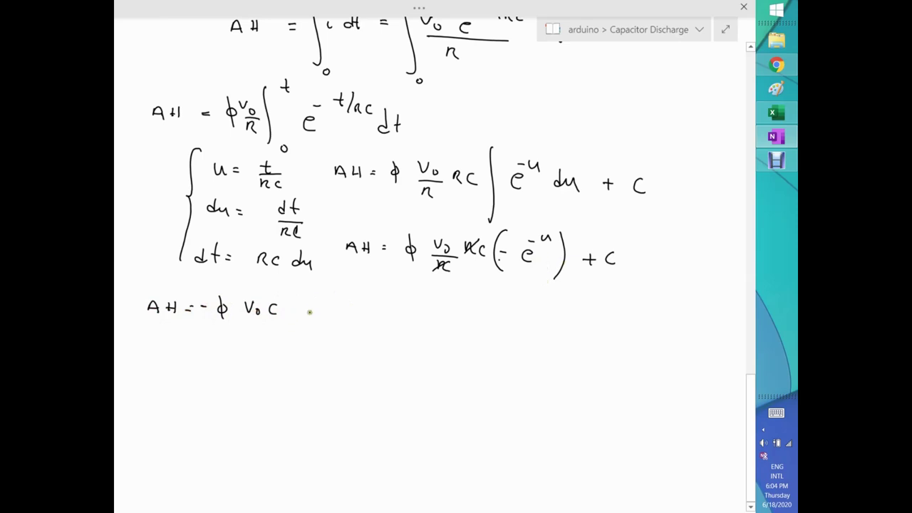
pyautogui.moveTo(303, 319)
pyautogui.mouseDown()
pyautogui.moveTo(313, 319)
pyautogui.moveTo(310, 290)
pyautogui.mouseUp()
pyautogui.moveTo(331, 283); pyautogui.dragTo(335, 302)
pyautogui.moveTo(336, 297)
pyautogui.mouseDown()
pyautogui.moveTo(351, 299)
pyautogui.moveTo(366, 343)
pyautogui.mouseUp()
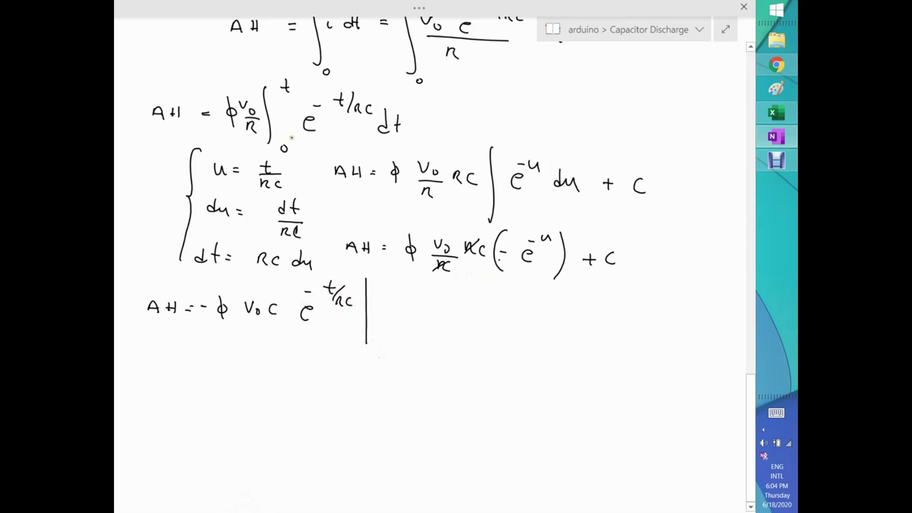
pyautogui.moveTo(382, 346); pyautogui.dragTo(381, 347)
pyautogui.moveTo(384, 278); pyautogui.dragTo(385, 289)
pyautogui.scroll(-1, 234, 356)
# Below it, write AH = −φV₀C[e^(−t/RC) − e^(0/RC).
pyautogui.moveTo(180, 318)
pyautogui.mouseDown()
pyautogui.moveTo(186, 306)
pyautogui.moveTo(193, 318)
pyautogui.mouseUp()
pyautogui.moveTo(182, 313); pyautogui.dragTo(200, 318)
pyautogui.moveTo(200, 312); pyautogui.dragTo(211, 312)
pyautogui.moveTo(211, 306)
pyautogui.mouseDown()
pyautogui.moveTo(210, 318)
pyautogui.moveTo(283, 315)
pyautogui.moveTo(285, 330)
pyautogui.moveTo(322, 311)
pyautogui.moveTo(345, 330)
pyautogui.mouseUp()
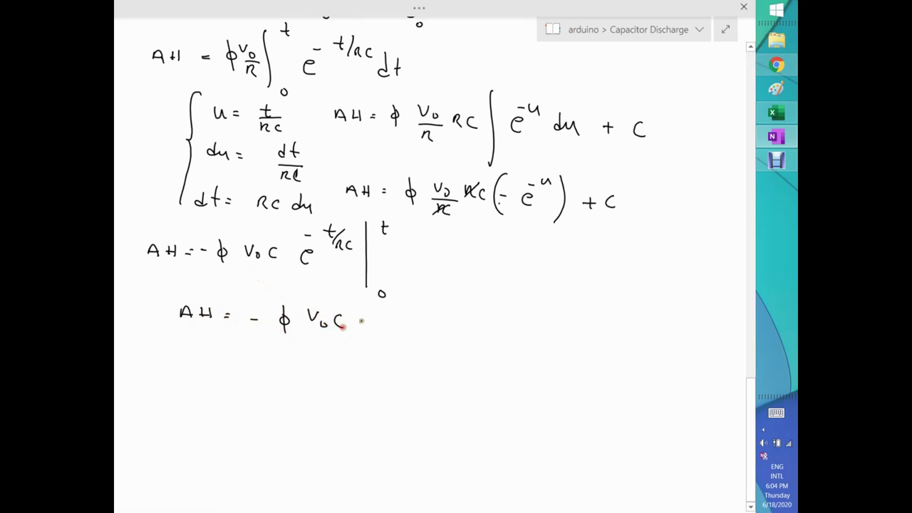
pyautogui.moveTo(361, 298); pyautogui.dragTo(357, 354)
pyautogui.moveTo(383, 328)
pyautogui.mouseDown()
pyautogui.moveTo(393, 335)
pyautogui.moveTo(399, 308)
pyautogui.moveTo(425, 317)
pyautogui.mouseUp()
pyautogui.moveTo(430, 319); pyautogui.dragTo(439, 321)
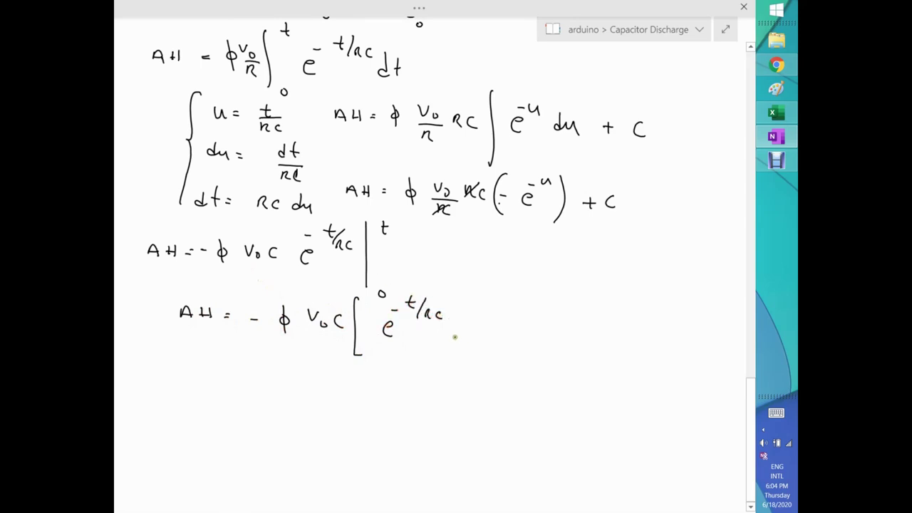
pyautogui.moveTo(486, 333); pyautogui.dragTo(498, 341)
pyautogui.moveTo(505, 305)
pyautogui.mouseDown()
pyautogui.moveTo(510, 322)
pyautogui.moveTo(529, 322)
pyautogui.mouseUp()
# Close the bracket after e^(0/RC) and cross out the zero exponent.
pyautogui.moveTo(533, 290)
pyautogui.mouseDown()
pyautogui.moveTo(546, 295)
pyautogui.moveTo(540, 364)
pyautogui.mouseUp()
pyautogui.scroll(-3, 289, 344)
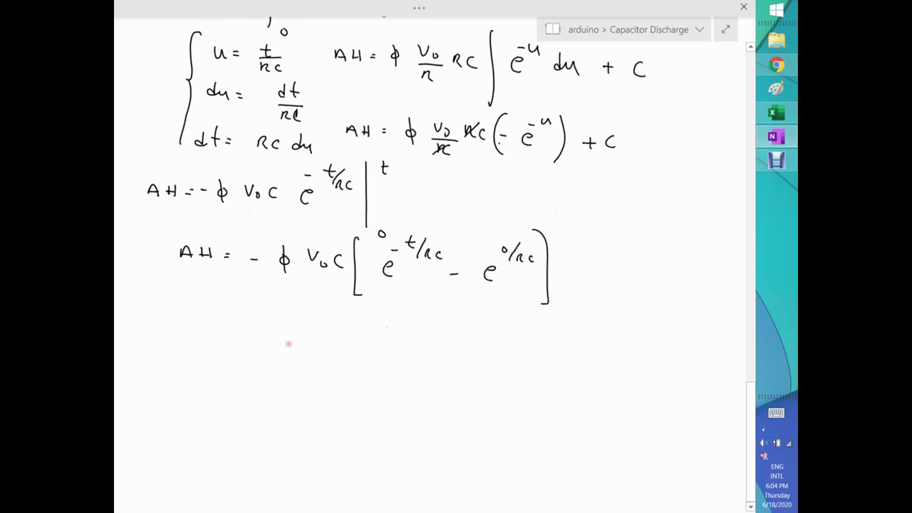
pyautogui.moveTo(528, 307); pyautogui.dragTo(493, 221)
# Write AH = φV₀C[1 − e^(−t/RC)] on a new line.
pyautogui.moveTo(218, 322); pyautogui.dragTo(274, 321)
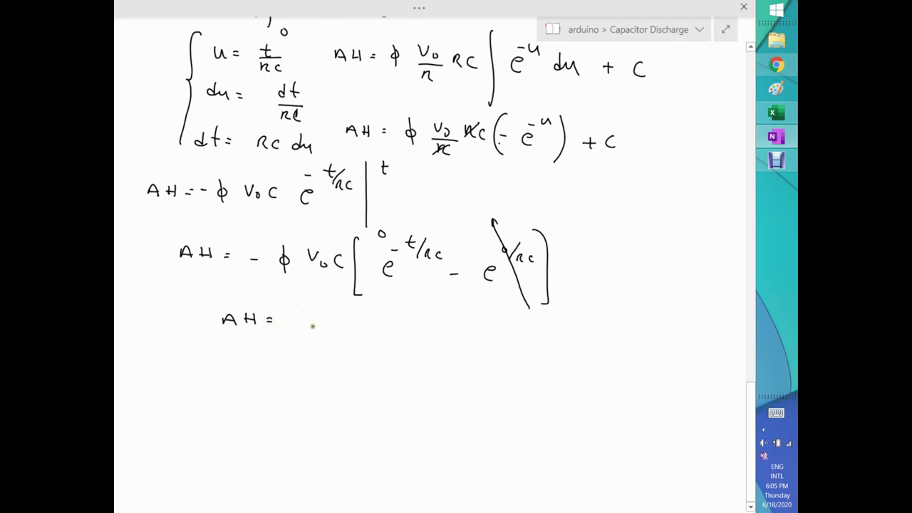
pyautogui.moveTo(314, 316)
pyautogui.mouseDown()
pyautogui.moveTo(312, 335)
pyautogui.moveTo(336, 318)
pyautogui.moveTo(339, 331)
pyautogui.moveTo(378, 328)
pyautogui.moveTo(385, 354)
pyautogui.mouseUp()
pyautogui.moveTo(400, 320)
pyautogui.mouseDown()
pyautogui.moveTo(400, 332)
pyautogui.moveTo(503, 311)
pyautogui.moveTo(526, 322)
pyautogui.moveTo(547, 372)
pyautogui.moveTo(529, 375)
pyautogui.mouseUp()
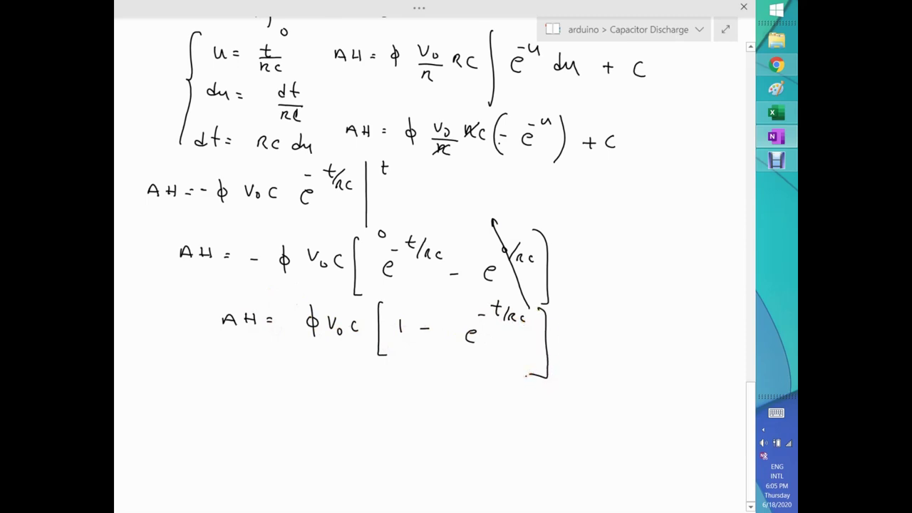
# Box the AH line, erase the φ, and begin writing V₀C over a fraction bar.
pyautogui.scroll(-3, 230, 391)
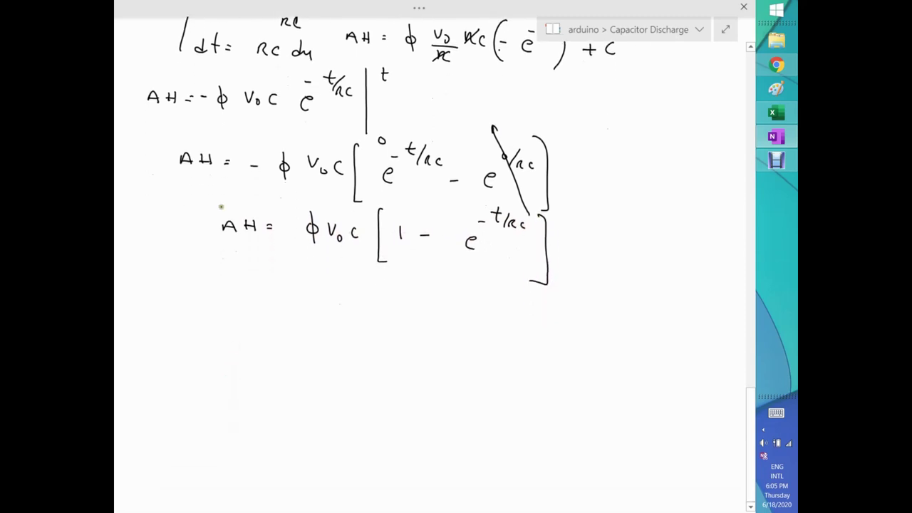
pyautogui.moveTo(196, 202)
pyautogui.mouseDown()
pyautogui.moveTo(537, 210)
pyautogui.moveTo(584, 230)
pyautogui.moveTo(587, 292)
pyautogui.moveTo(470, 289)
pyautogui.moveTo(239, 257)
pyautogui.moveTo(198, 212)
pyautogui.moveTo(203, 202)
pyautogui.mouseUp()
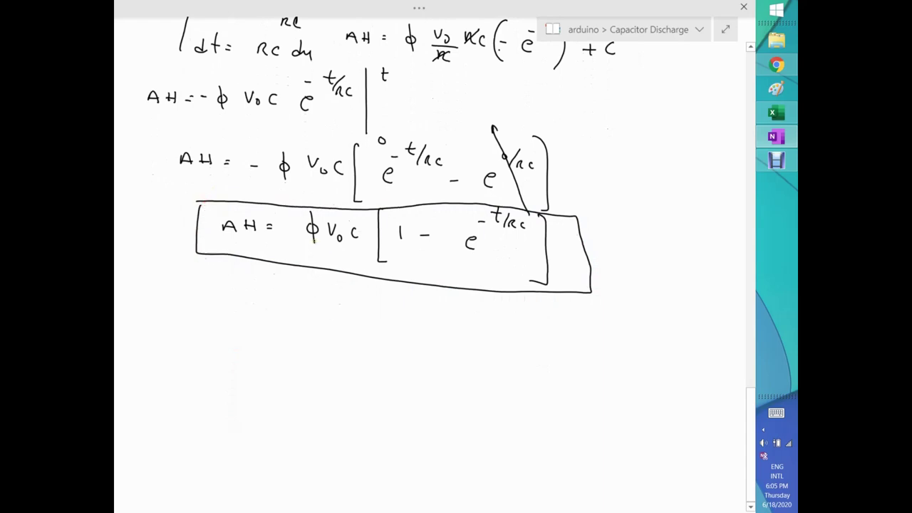
pyautogui.moveTo(312, 228)
pyautogui.mouseDown()
pyautogui.moveTo(320, 247)
pyautogui.moveTo(308, 225)
pyautogui.moveTo(319, 217)
pyautogui.moveTo(306, 225)
pyautogui.moveTo(356, 241)
pyautogui.mouseUp()
pyautogui.moveTo(306, 223)
pyautogui.mouseDown()
pyautogui.moveTo(335, 235)
pyautogui.moveTo(299, 243)
pyautogui.moveTo(307, 257)
pyautogui.moveTo(342, 250)
pyautogui.mouseUp()
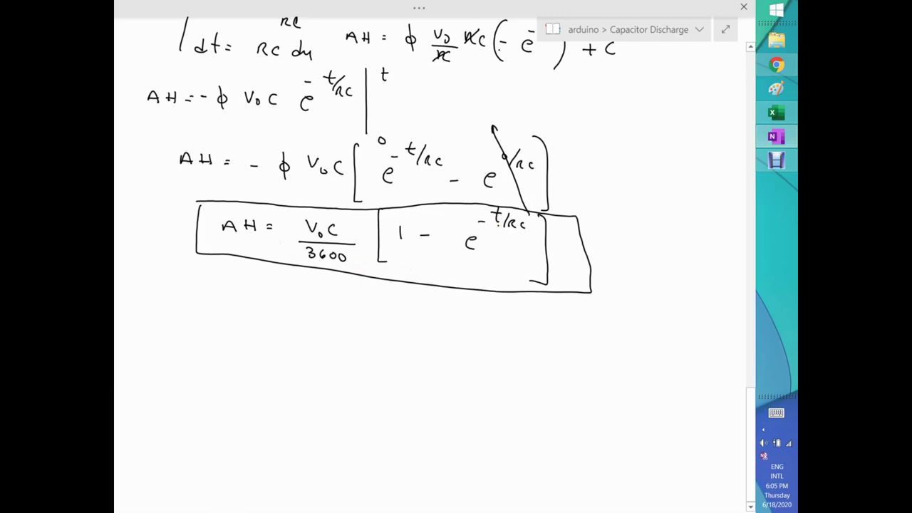
# Write the limit t → ∞ beneath the boxed V₀C/3600 result.
pyautogui.moveTo(216, 282)
pyautogui.mouseDown()
pyautogui.moveTo(215, 298)
pyautogui.moveTo(219, 289)
pyautogui.moveTo(270, 295)
pyautogui.moveTo(260, 293)
pyautogui.mouseUp()
pyautogui.scroll(-1, 203, 356)
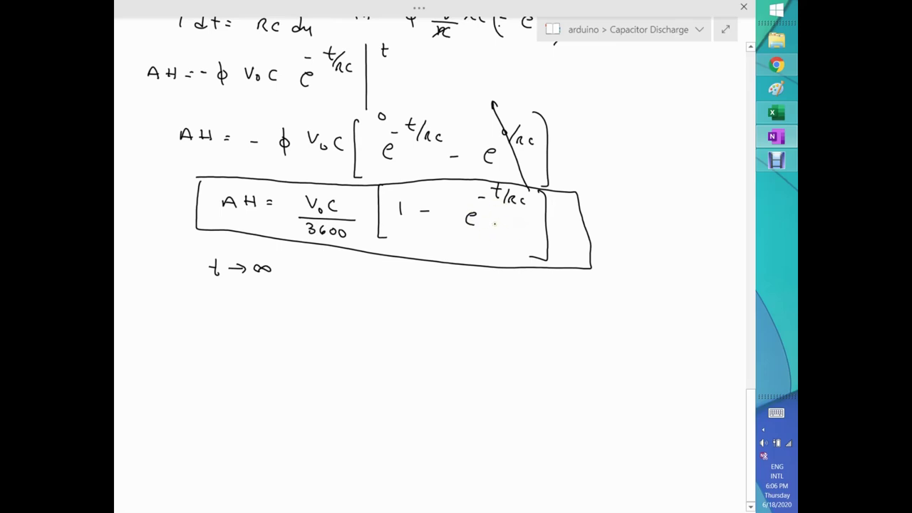
# Write AH = V₀C/3600 beneath t → ∞ and draw a box around it.
pyautogui.moveTo(256, 309)
pyautogui.mouseDown()
pyautogui.moveTo(259, 301)
pyautogui.moveTo(305, 303)
pyautogui.mouseUp()
pyautogui.moveTo(296, 309)
pyautogui.mouseDown()
pyautogui.moveTo(351, 310)
pyautogui.moveTo(356, 301)
pyautogui.mouseUp()
pyautogui.moveTo(360, 311)
pyautogui.mouseDown()
pyautogui.moveTo(380, 315)
pyautogui.moveTo(349, 326)
pyautogui.mouseUp()
pyautogui.moveTo(353, 333); pyautogui.dragTo(353, 341)
pyautogui.moveTo(366, 332)
pyautogui.mouseDown()
pyautogui.moveTo(358, 338)
pyautogui.moveTo(370, 340)
pyautogui.mouseUp()
pyautogui.moveTo(378, 333); pyautogui.dragTo(393, 341)
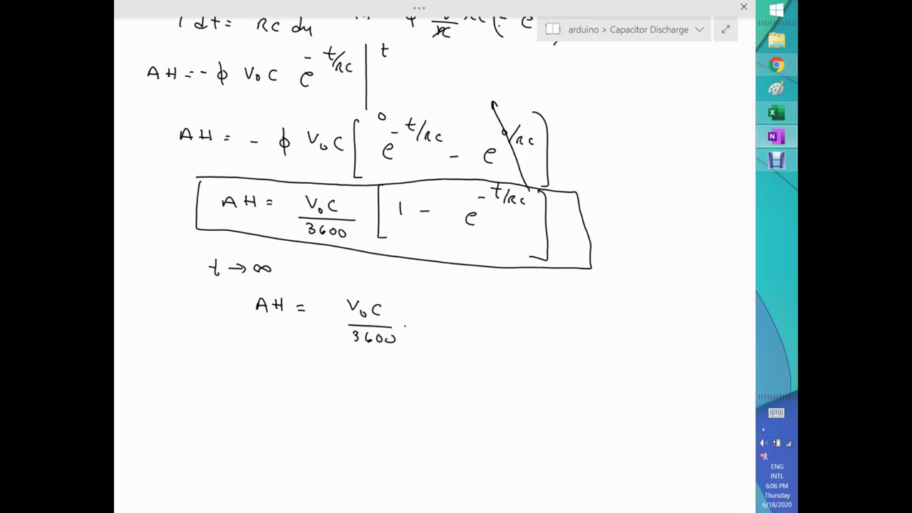
pyautogui.moveTo(249, 286)
pyautogui.mouseDown()
pyautogui.moveTo(426, 319)
pyautogui.moveTo(390, 360)
pyautogui.moveTo(265, 350)
pyautogui.moveTo(238, 342)
pyautogui.moveTo(243, 287)
pyautogui.mouseUp()
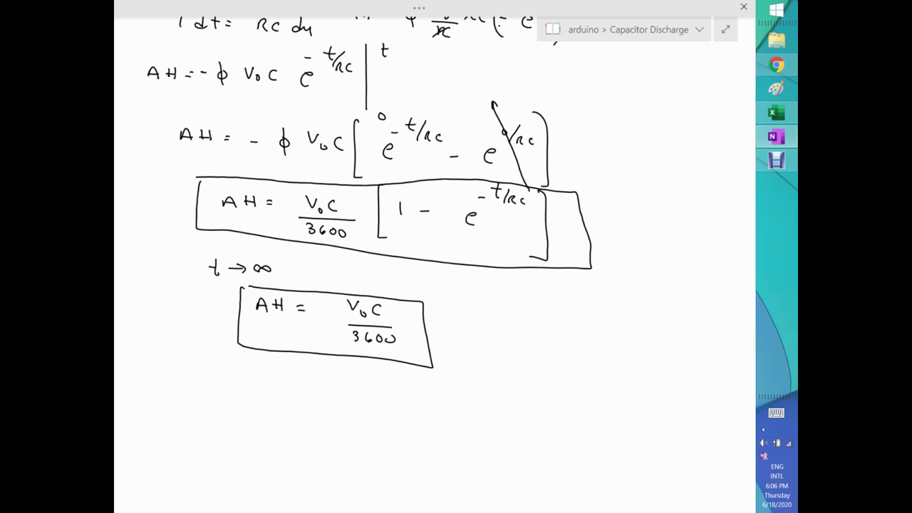
pyautogui.scroll(-2, 179, 344)
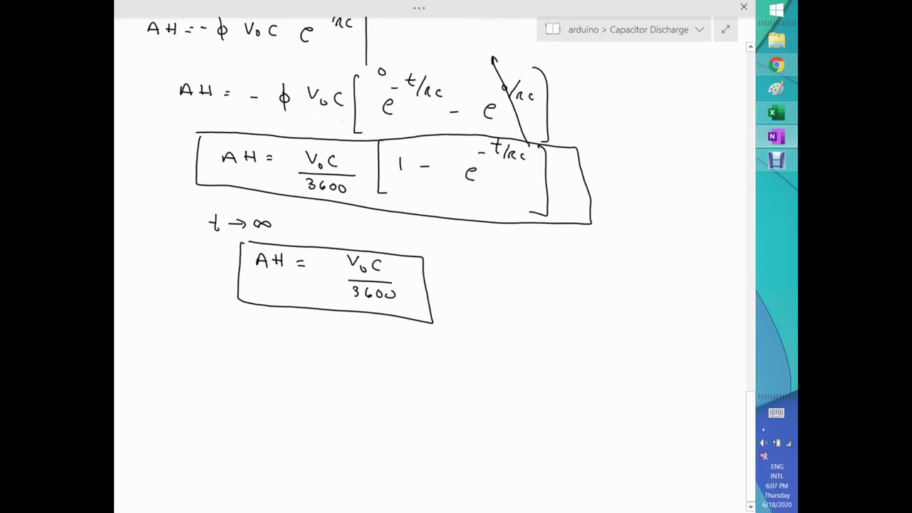
# Tick the boxed AH result and write wh = V·i·time below it.
pyautogui.moveTo(177, 156); pyautogui.dragTo(165, 142)
pyautogui.moveTo(175, 354); pyautogui.dragTo(230, 354)
pyautogui.moveTo(221, 360); pyautogui.dragTo(231, 360)
pyautogui.moveTo(259, 351); pyautogui.dragTo(289, 364)
pyautogui.click(291, 347)
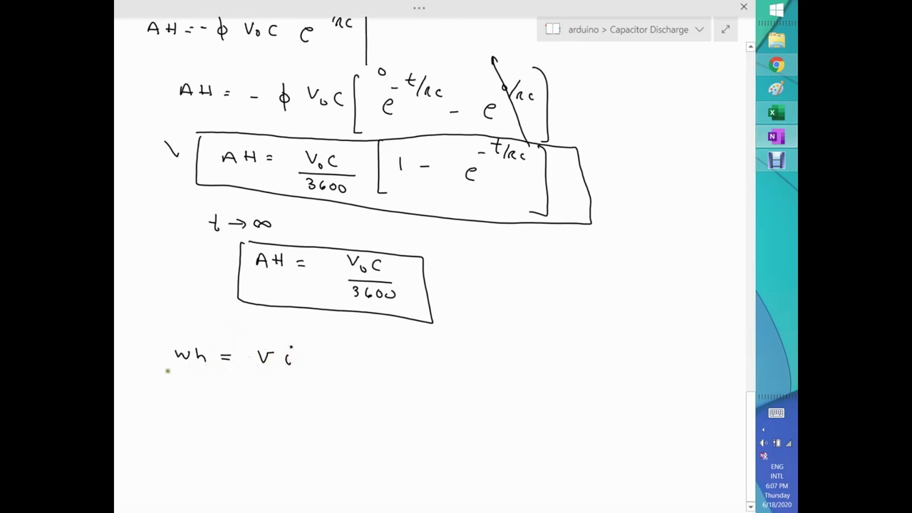
pyautogui.scroll(-1, 172, 370)
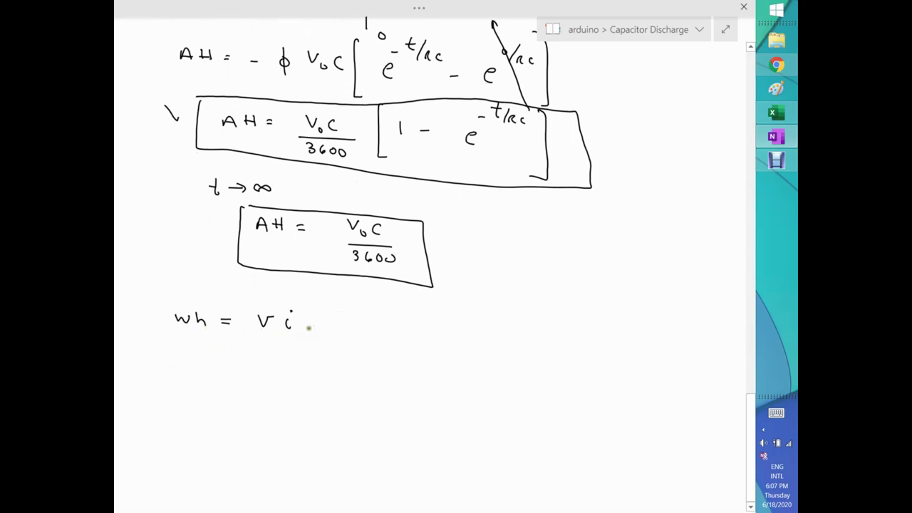
pyautogui.moveTo(314, 318)
pyautogui.mouseDown()
pyautogui.moveTo(312, 328)
pyautogui.moveTo(367, 329)
pyautogui.mouseUp()
pyautogui.click(349, 317)
pyautogui.scroll(-1, 200, 332)
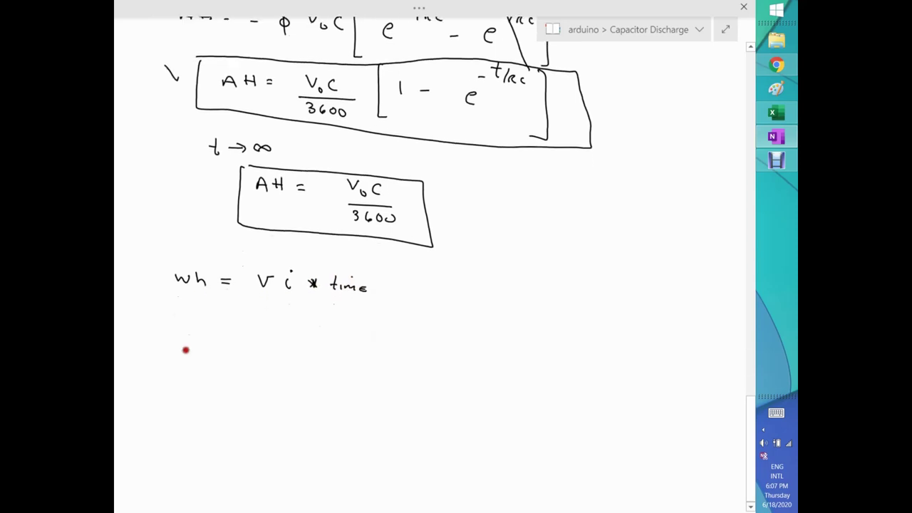
# Write W = V₀e^(−t/RC)·V₀e^(−t/RC)/R on the next line.
pyautogui.moveTo(185, 316)
pyautogui.mouseDown()
pyautogui.moveTo(202, 326)
pyautogui.moveTo(222, 320)
pyautogui.mouseUp()
pyautogui.moveTo(214, 325); pyautogui.dragTo(223, 325)
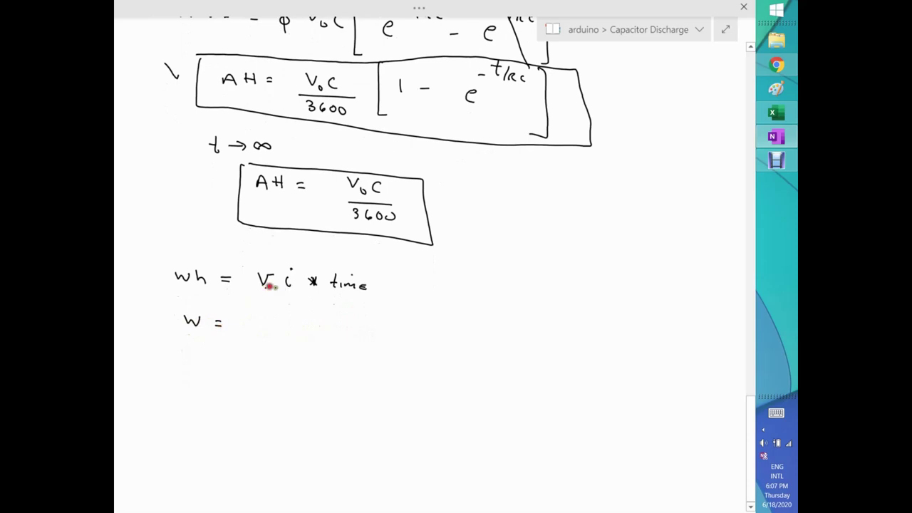
pyautogui.scroll(8, 288, 325)
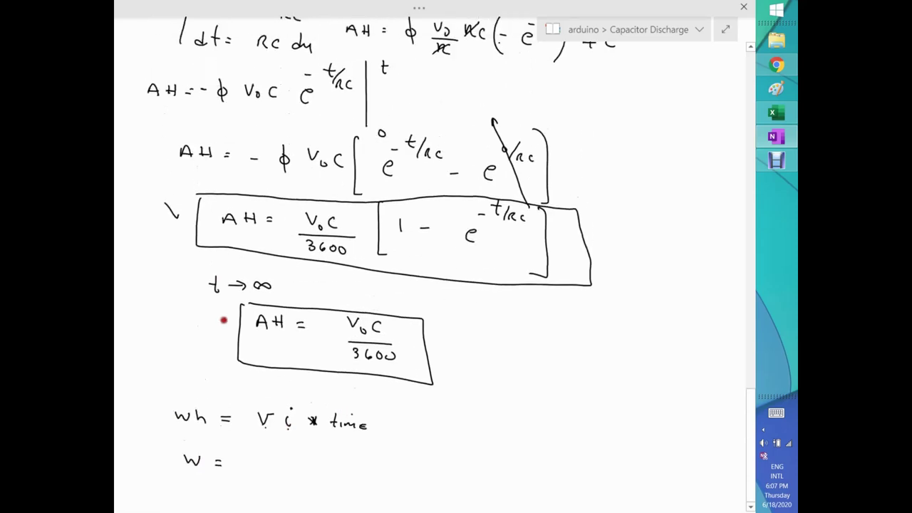
pyautogui.scroll(7, 237, 393)
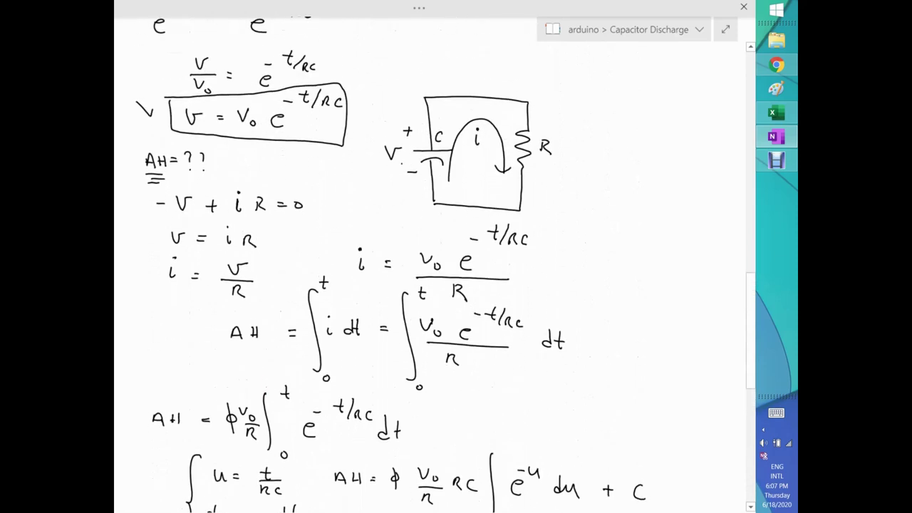
pyautogui.scroll(-15, 298, 248)
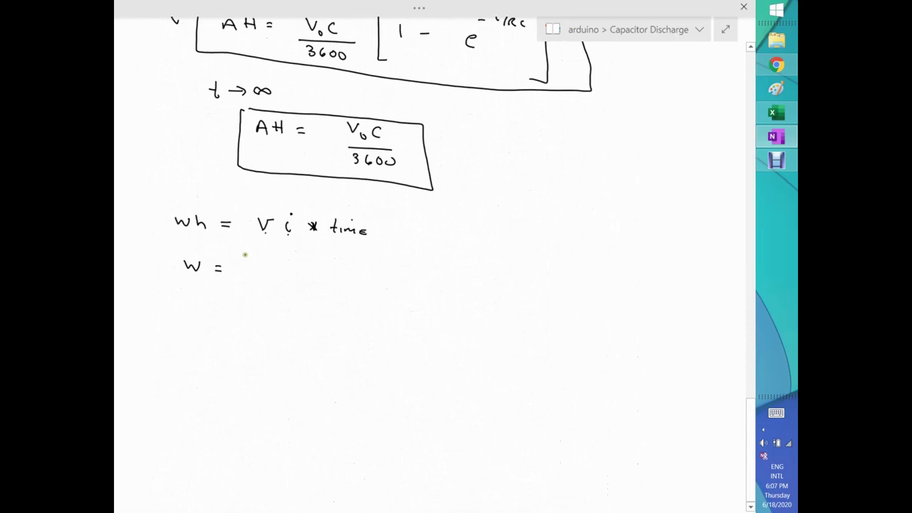
pyautogui.moveTo(254, 264)
pyautogui.mouseDown()
pyautogui.moveTo(302, 274)
pyautogui.moveTo(305, 253)
pyautogui.moveTo(345, 267)
pyautogui.mouseUp()
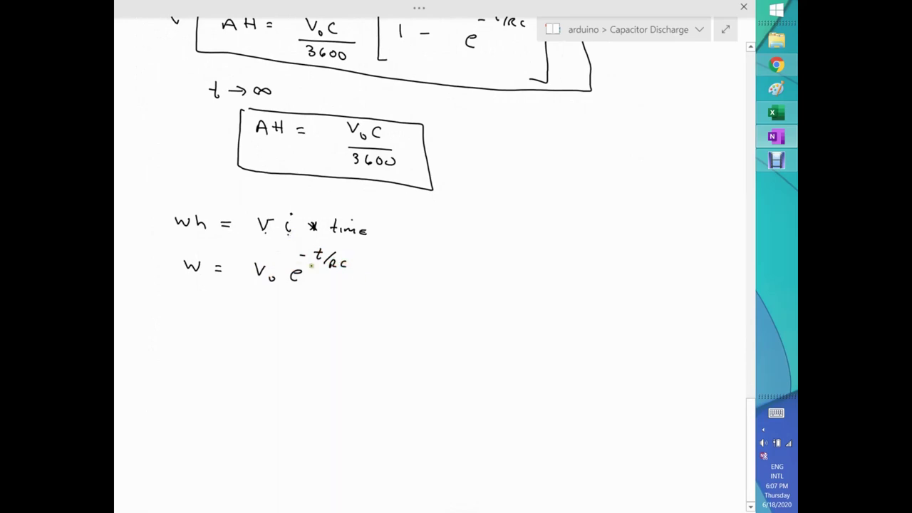
pyautogui.moveTo(371, 270)
pyautogui.mouseDown()
pyautogui.moveTo(376, 282)
pyautogui.moveTo(383, 270)
pyautogui.moveTo(387, 284)
pyautogui.moveTo(414, 285)
pyautogui.moveTo(420, 265)
pyautogui.moveTo(432, 269)
pyautogui.mouseUp()
pyautogui.moveTo(428, 261); pyautogui.dragTo(442, 272)
pyautogui.moveTo(450, 262)
pyautogui.mouseDown()
pyautogui.moveTo(463, 272)
pyautogui.moveTo(397, 298)
pyautogui.moveTo(373, 296)
pyautogui.moveTo(414, 318)
pyautogui.mouseUp()
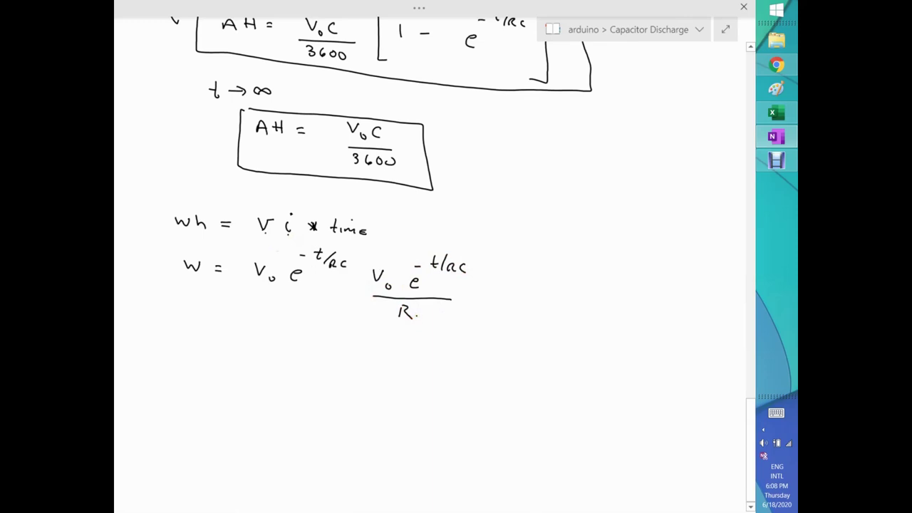
# Start a w dt = line and lasso-select the W expression.
pyautogui.scroll(-1, 203, 331)
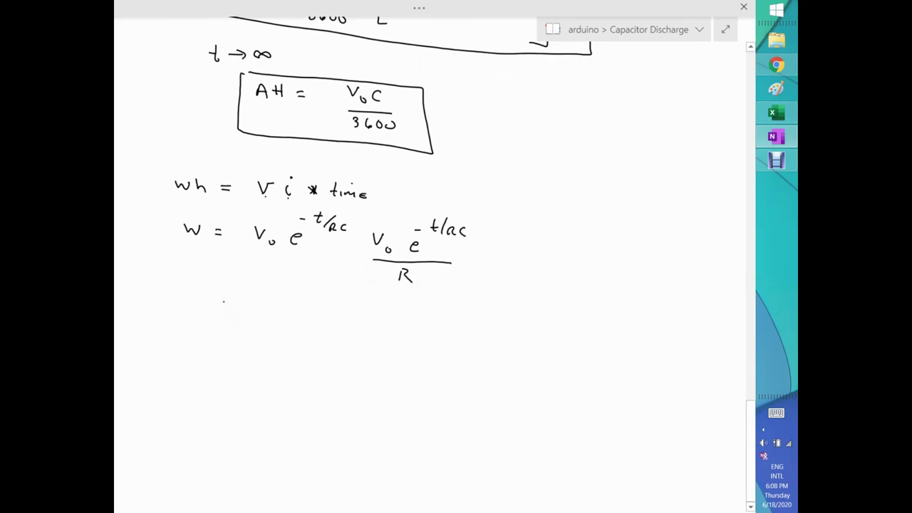
pyautogui.moveTo(187, 307); pyautogui.dragTo(232, 318)
pyautogui.moveTo(228, 307); pyautogui.dragTo(283, 318)
pyautogui.moveTo(246, 212)
pyautogui.mouseDown()
pyautogui.moveTo(362, 208)
pyautogui.moveTo(373, 301)
pyautogui.moveTo(233, 250)
pyautogui.moveTo(239, 235)
pyautogui.mouseUp()
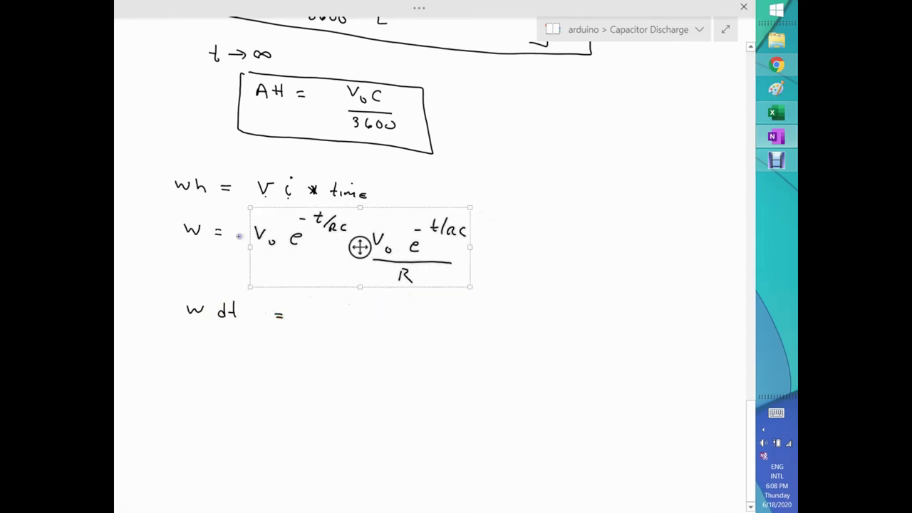
# Copy the W expression beside w dt = and append dt.
pyautogui.rightClick(359, 245)
pyautogui.press('Escape')
pyautogui.rightClick(352, 311)
pyautogui.click(383, 189)
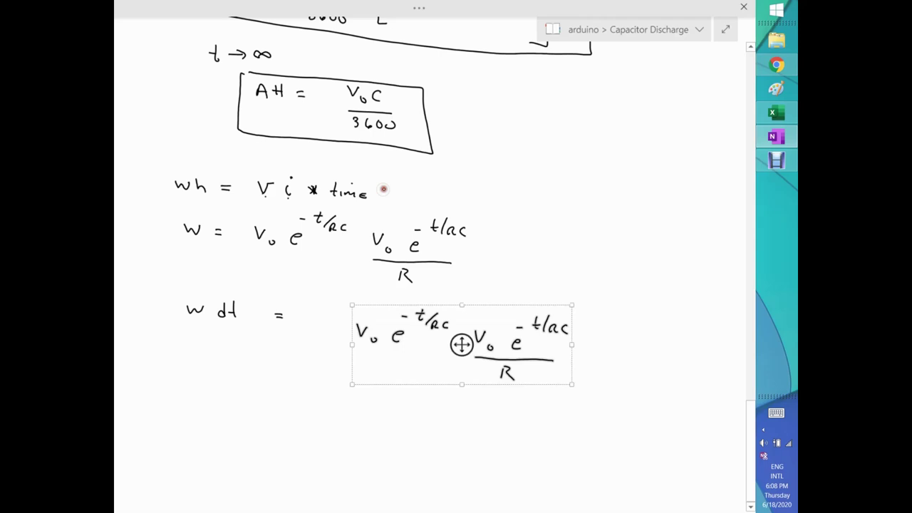
pyautogui.moveTo(462, 344); pyautogui.dragTo(420, 325)
pyautogui.click(383, 405)
pyautogui.moveTo(567, 330)
pyautogui.mouseDown()
pyautogui.moveTo(567, 319)
pyautogui.moveTo(577, 324)
pyautogui.mouseUp()
# Rewrite it as ∫w dt = V₀²/R·e^(−2t/RC) dt on a new line.
pyautogui.scroll(-2, 256, 379)
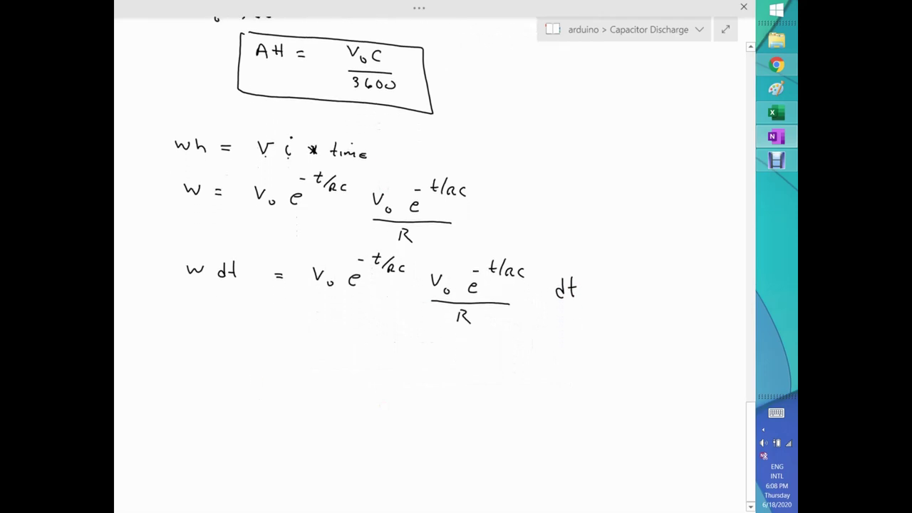
pyautogui.scroll(-1, 200, 325)
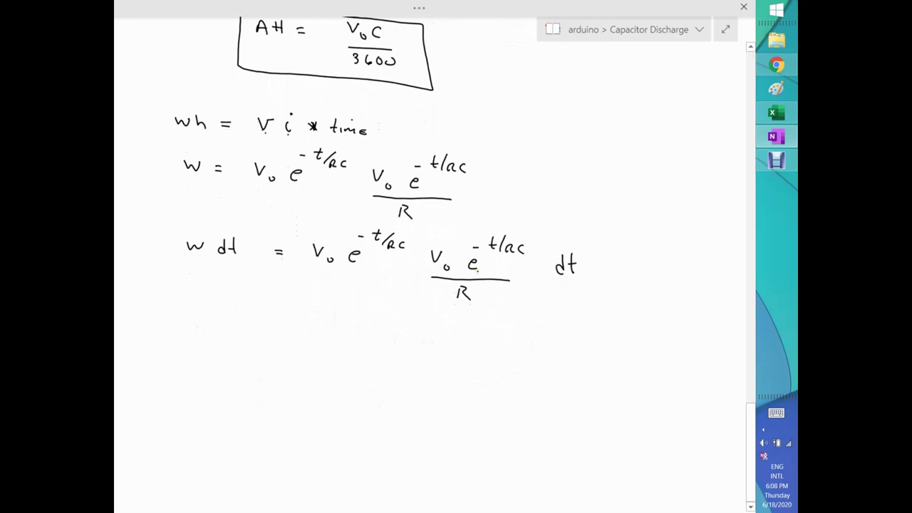
pyautogui.moveTo(221, 326)
pyautogui.mouseDown()
pyautogui.moveTo(267, 338)
pyautogui.moveTo(269, 327)
pyautogui.moveTo(302, 331)
pyautogui.mouseUp()
pyautogui.moveTo(293, 335)
pyautogui.mouseDown()
pyautogui.moveTo(346, 327)
pyautogui.moveTo(349, 338)
pyautogui.moveTo(361, 326)
pyautogui.moveTo(354, 371)
pyautogui.mouseUp()
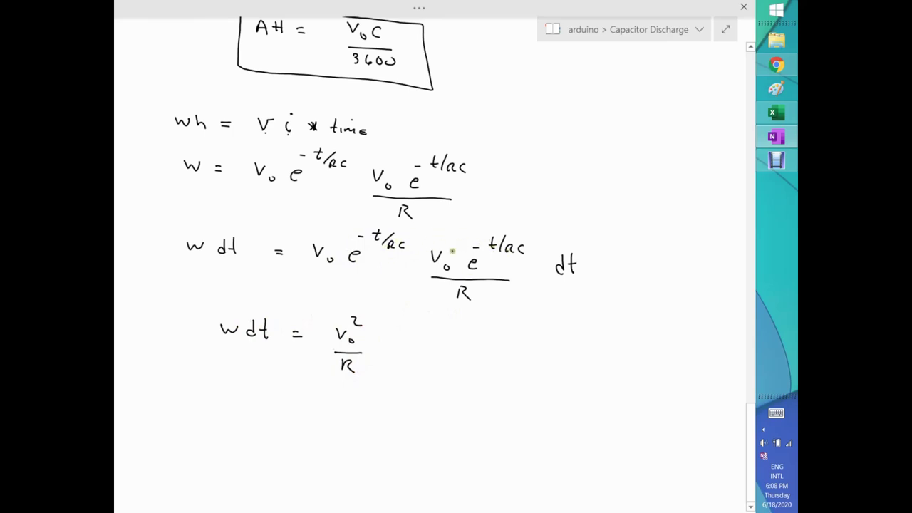
pyautogui.moveTo(387, 351)
pyautogui.mouseDown()
pyautogui.moveTo(399, 348)
pyautogui.moveTo(398, 356)
pyautogui.moveTo(413, 324)
pyautogui.moveTo(478, 351)
pyautogui.mouseUp()
pyautogui.moveTo(487, 332)
pyautogui.mouseDown()
pyautogui.moveTo(487, 354)
pyautogui.moveTo(496, 353)
pyautogui.mouseUp()
pyautogui.moveTo(490, 343); pyautogui.dragTo(500, 342)
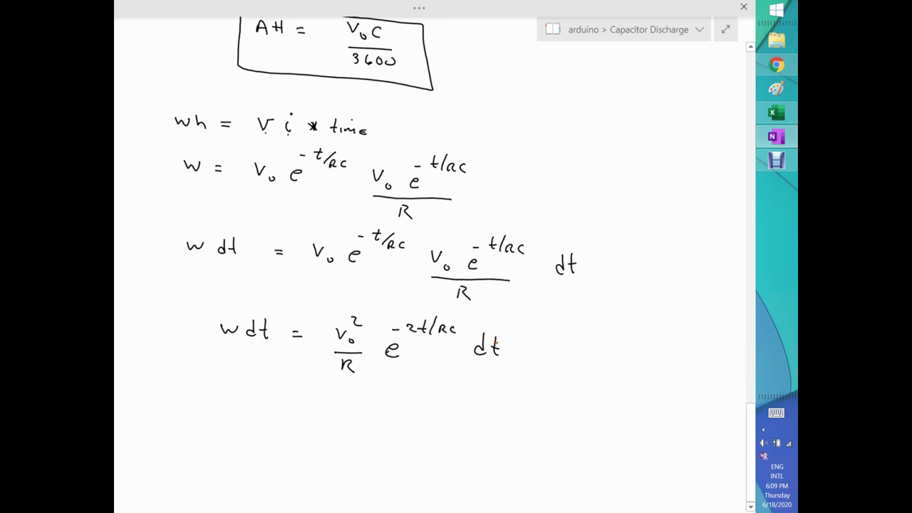
pyautogui.scroll(-3, 235, 382)
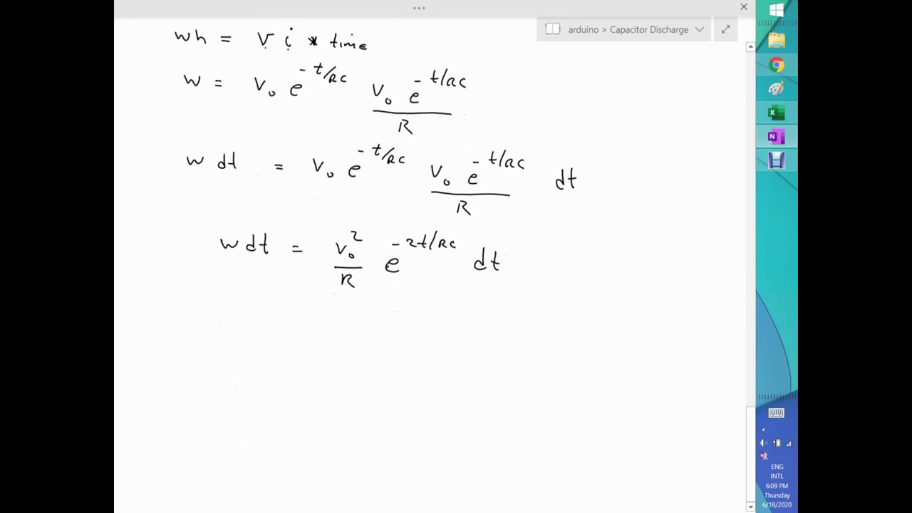
pyautogui.moveTo(214, 207); pyautogui.dragTo(211, 283)
# Give both integrals 0-to-t limits and label the left side wh.
pyautogui.moveTo(329, 202)
pyautogui.mouseDown()
pyautogui.moveTo(321, 304)
pyautogui.moveTo(332, 308)
pyautogui.mouseUp()
pyautogui.moveTo(226, 282); pyautogui.dragTo(225, 283)
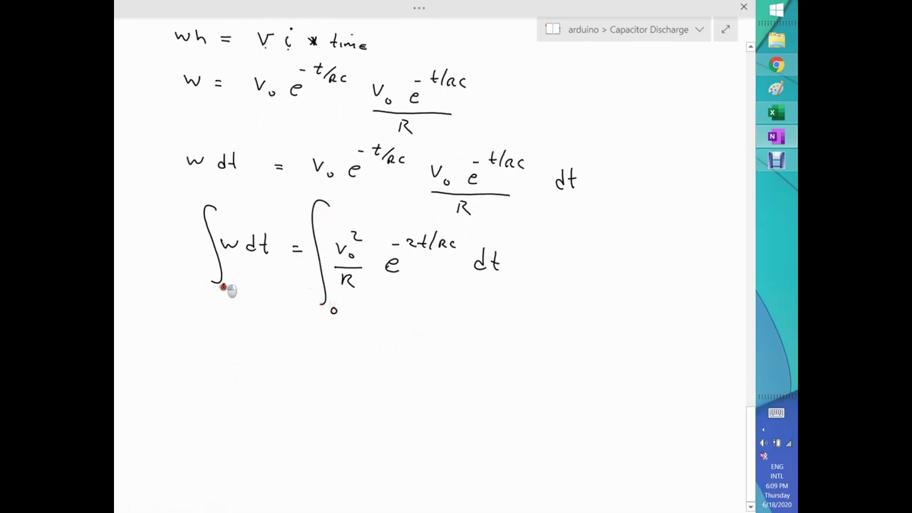
pyautogui.moveTo(223, 198); pyautogui.dragTo(225, 208)
pyautogui.moveTo(336, 189); pyautogui.dragTo(340, 202)
pyautogui.moveTo(192, 241); pyautogui.dragTo(191, 242)
pyautogui.moveTo(128, 229); pyautogui.dragTo(162, 241)
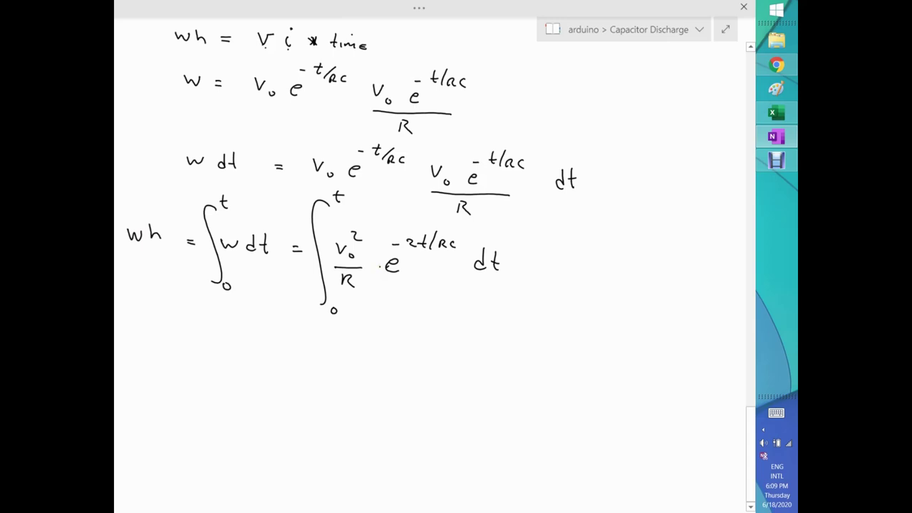
# Begin a new line wh = V₀²/(3600R) below the energy integral.
pyautogui.scroll(-1, 200, 322)
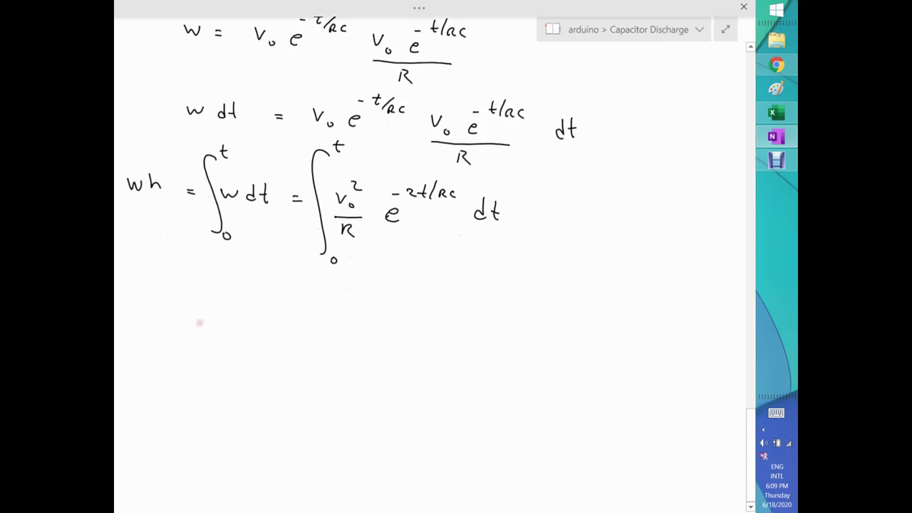
pyautogui.moveTo(147, 284)
pyautogui.mouseDown()
pyautogui.moveTo(163, 294)
pyautogui.moveTo(210, 287)
pyautogui.mouseUp()
pyautogui.moveTo(203, 292); pyautogui.dragTo(211, 292)
pyautogui.moveTo(251, 283)
pyautogui.mouseDown()
pyautogui.moveTo(278, 282)
pyautogui.moveTo(281, 308)
pyautogui.moveTo(271, 320)
pyautogui.moveTo(225, 304)
pyautogui.moveTo(217, 317)
pyautogui.mouseUp()
pyautogui.moveTo(227, 307); pyautogui.dragTo(243, 314)
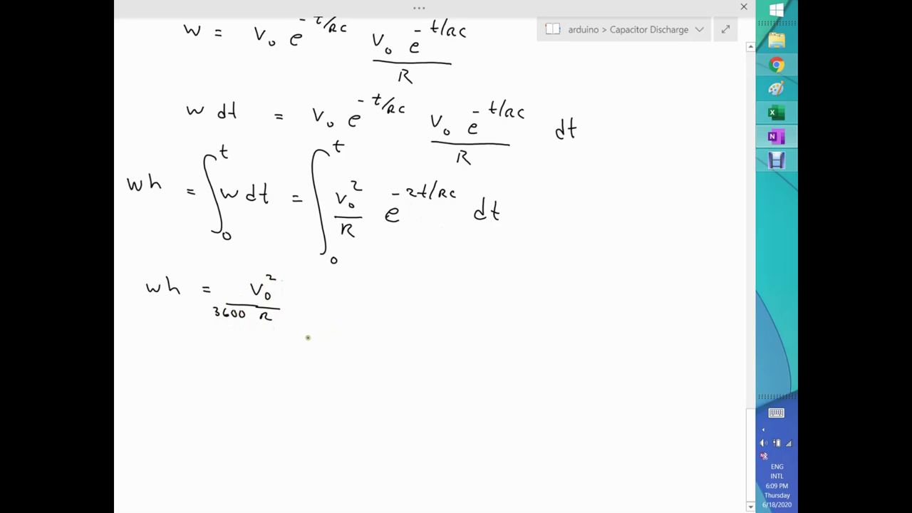
pyautogui.scroll(-2, 183, 372)
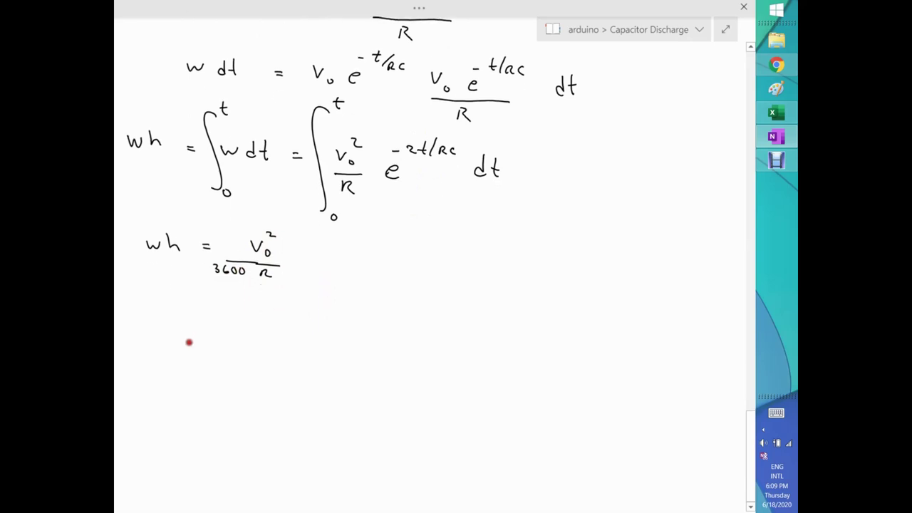
pyautogui.scroll(2, 543, 299)
pyautogui.hscroll(1, 543, 299)
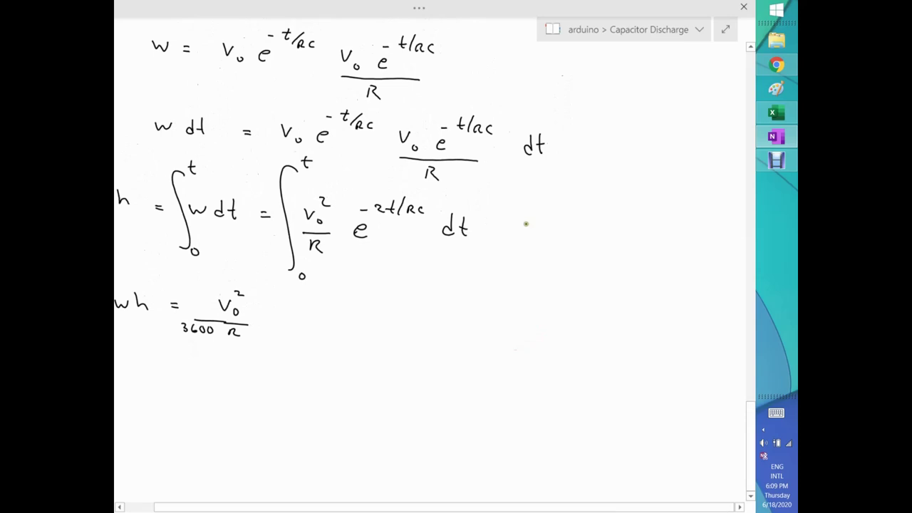
# Write the substitution u = 2t/RC, du = 2dt/RC, dt = RC/2 du at the right.
pyautogui.moveTo(543, 223); pyautogui.dragTo(554, 233)
pyautogui.moveTo(562, 226)
pyautogui.mouseDown()
pyautogui.moveTo(602, 228)
pyautogui.moveTo(610, 237)
pyautogui.moveTo(591, 245)
pyautogui.moveTo(605, 247)
pyautogui.mouseUp()
pyautogui.moveTo(543, 261)
pyautogui.mouseDown()
pyautogui.moveTo(539, 270)
pyautogui.moveTo(624, 280)
pyautogui.mouseUp()
pyautogui.moveTo(616, 273)
pyautogui.mouseDown()
pyautogui.moveTo(630, 272)
pyautogui.moveTo(586, 285)
pyautogui.moveTo(614, 297)
pyautogui.mouseUp()
pyautogui.moveTo(536, 311)
pyautogui.mouseDown()
pyautogui.moveTo(540, 322)
pyautogui.moveTo(618, 332)
pyautogui.moveTo(593, 341)
pyautogui.moveTo(618, 350)
pyautogui.moveTo(640, 346)
pyautogui.mouseUp()
pyautogui.click(542, 349)
pyautogui.moveTo(642, 337); pyautogui.dragTo(659, 346)
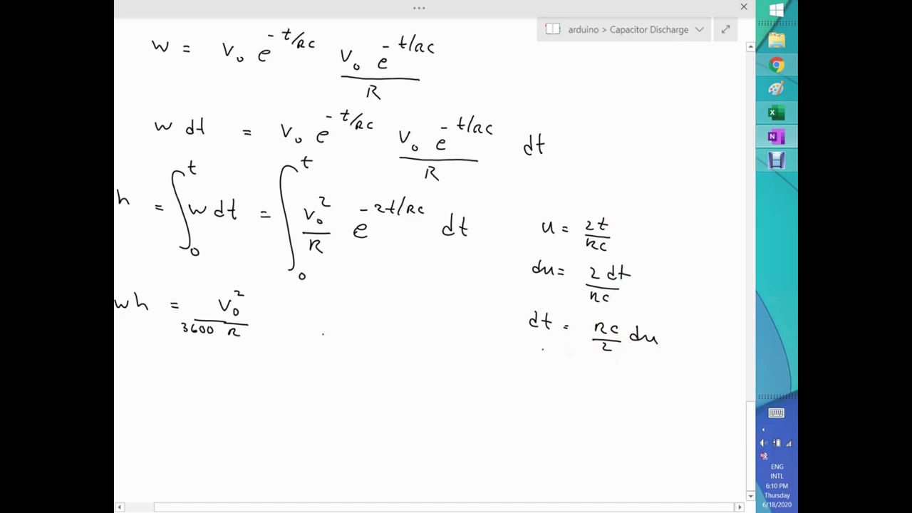
# Rewrite wh as V₀²/(3600R)·(RC/2)∫e^(−u) du + C, then begin another wh =.
pyautogui.moveTo(289, 291); pyautogui.dragTo(278, 355)
pyautogui.moveTo(304, 328)
pyautogui.mouseDown()
pyautogui.moveTo(315, 334)
pyautogui.moveTo(312, 312)
pyautogui.mouseUp()
pyautogui.moveTo(322, 308); pyautogui.dragTo(332, 316)
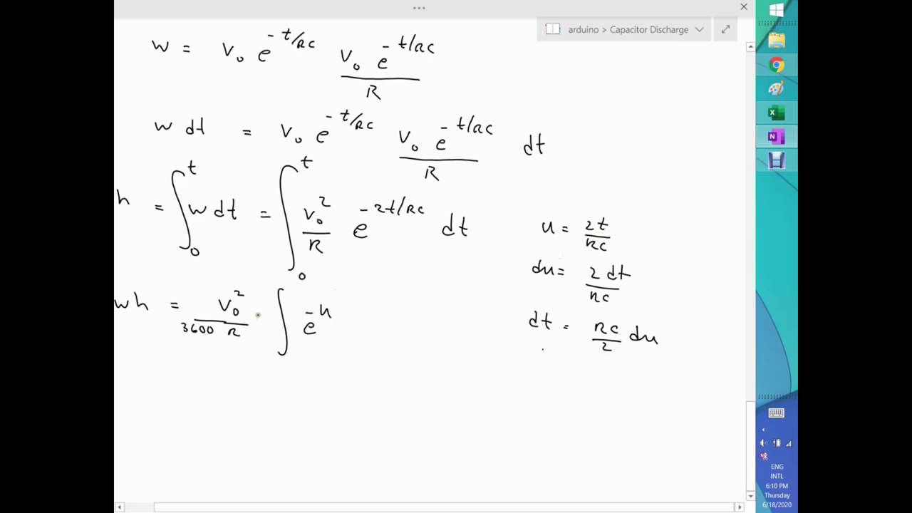
pyautogui.moveTo(258, 312); pyautogui.dragTo(272, 337)
pyautogui.moveTo(349, 338)
pyautogui.mouseDown()
pyautogui.moveTo(373, 326)
pyautogui.moveTo(454, 327)
pyautogui.mouseUp()
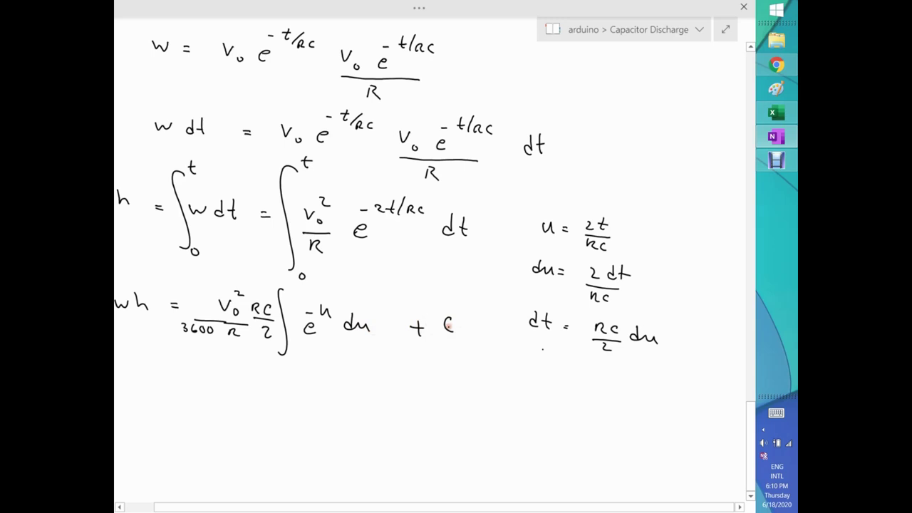
pyautogui.scroll(-2, 234, 358)
pyautogui.scroll(-1, 257, 328)
pyautogui.moveTo(146, 307); pyautogui.dragTo(206, 316)
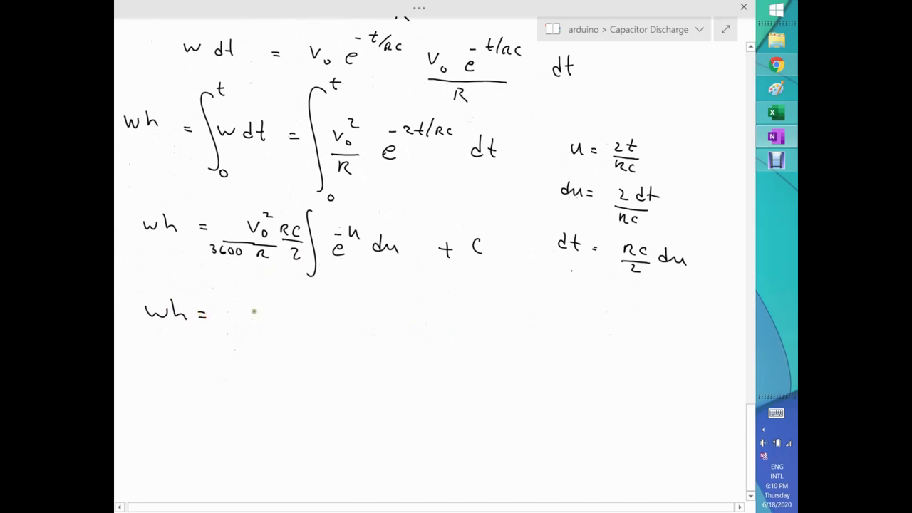
# Cancel the R terms, giving wh = −CV₀²/(2·3,600)·e^(−u) + C.
pyautogui.moveTo(250, 305)
pyautogui.mouseDown()
pyautogui.moveTo(264, 304)
pyautogui.moveTo(267, 315)
pyautogui.moveTo(278, 305)
pyautogui.mouseUp()
pyautogui.moveTo(280, 223)
pyautogui.mouseDown()
pyautogui.moveTo(289, 233)
pyautogui.moveTo(269, 259)
pyautogui.mouseUp()
pyautogui.moveTo(236, 303); pyautogui.dragTo(237, 314)
pyautogui.moveTo(303, 328)
pyautogui.mouseDown()
pyautogui.moveTo(228, 327)
pyautogui.moveTo(235, 344)
pyautogui.moveTo(278, 346)
pyautogui.moveTo(267, 345)
pyautogui.mouseUp()
pyautogui.moveTo(277, 335)
pyautogui.mouseDown()
pyautogui.moveTo(274, 342)
pyautogui.moveTo(294, 338)
pyautogui.mouseUp()
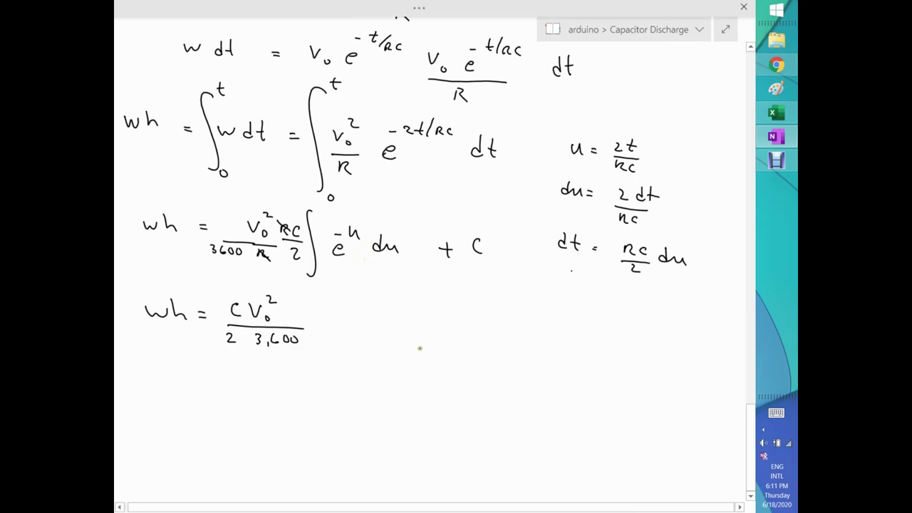
pyautogui.moveTo(210, 318); pyautogui.dragTo(218, 318)
pyautogui.moveTo(322, 323)
pyautogui.mouseDown()
pyautogui.moveTo(337, 331)
pyautogui.moveTo(335, 307)
pyautogui.moveTo(399, 326)
pyautogui.mouseUp()
pyautogui.moveTo(393, 320)
pyautogui.mouseDown()
pyautogui.moveTo(393, 332)
pyautogui.moveTo(430, 332)
pyautogui.mouseUp()
pyautogui.scroll(-1, 190, 372)
pyautogui.scroll(-1, 190, 372)
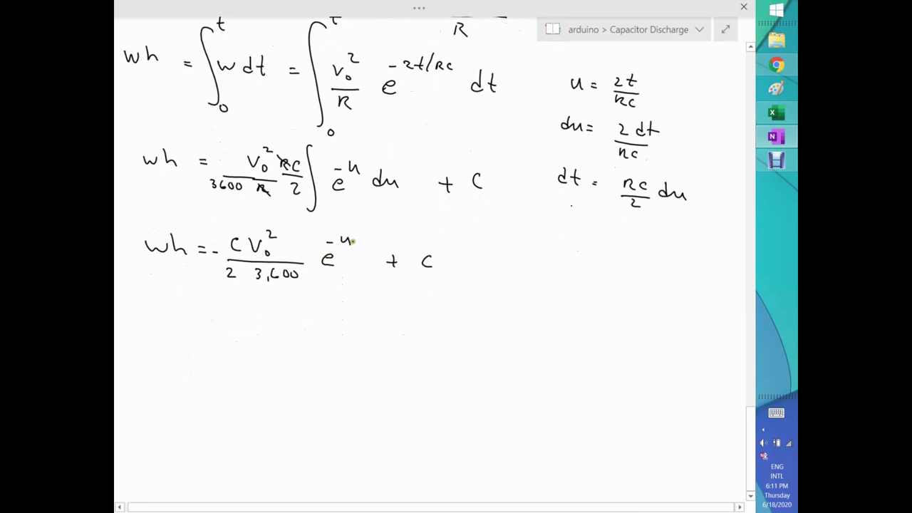
# Write wh = −CV₀²/((2)3,600)·e^(−2t/RC) with an evaluation bar from 0 to t.
pyautogui.moveTo(152, 320)
pyautogui.mouseDown()
pyautogui.moveTo(294, 332)
pyautogui.moveTo(322, 322)
pyautogui.moveTo(327, 333)
pyautogui.moveTo(330, 314)
pyautogui.moveTo(288, 343)
pyautogui.moveTo(266, 344)
pyautogui.mouseUp()
pyautogui.moveTo(277, 355); pyautogui.dragTo(271, 362)
pyautogui.moveTo(278, 353); pyautogui.dragTo(295, 362)
pyautogui.moveTo(304, 350); pyautogui.dragTo(313, 364)
pyautogui.moveTo(326, 352); pyautogui.dragTo(324, 359)
pyautogui.moveTo(331, 352); pyautogui.dragTo(330, 361)
pyautogui.moveTo(339, 354)
pyautogui.mouseDown()
pyautogui.moveTo(342, 366)
pyautogui.moveTo(337, 353)
pyautogui.mouseUp()
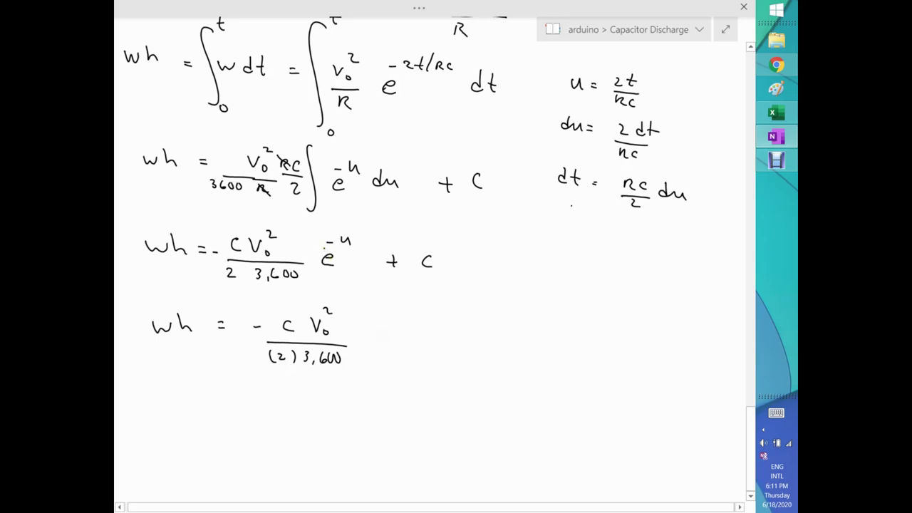
pyautogui.moveTo(371, 346); pyautogui.dragTo(383, 351)
pyautogui.moveTo(370, 320)
pyautogui.mouseDown()
pyautogui.moveTo(405, 316)
pyautogui.moveTo(396, 329)
pyautogui.moveTo(417, 332)
pyautogui.mouseUp()
pyautogui.moveTo(434, 293)
pyautogui.mouseDown()
pyautogui.moveTo(434, 369)
pyautogui.moveTo(449, 373)
pyautogui.moveTo(453, 297)
pyautogui.mouseUp()
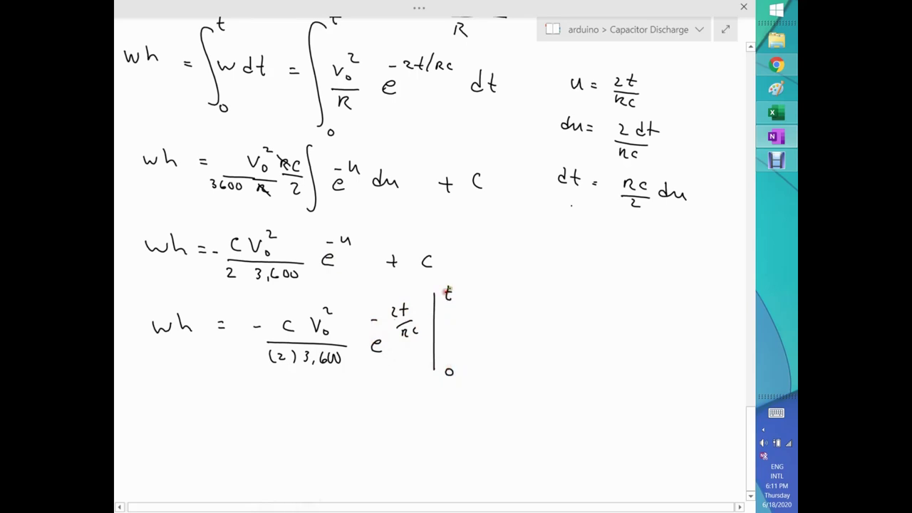
pyautogui.scroll(-1, 209, 389)
pyautogui.scroll(-2, 209, 389)
# Start a new line wh = −CV₀²/((2)3600).
pyautogui.moveTo(191, 336)
pyautogui.mouseDown()
pyautogui.moveTo(205, 327)
pyautogui.moveTo(250, 342)
pyautogui.mouseUp()
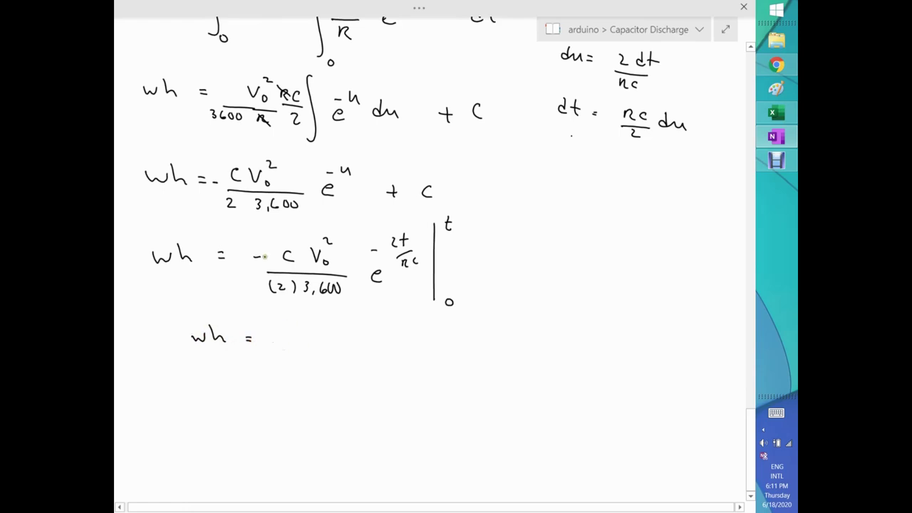
pyautogui.moveTo(275, 335)
pyautogui.mouseDown()
pyautogui.moveTo(298, 337)
pyautogui.moveTo(335, 322)
pyautogui.mouseUp()
pyautogui.moveTo(286, 352)
pyautogui.mouseDown()
pyautogui.moveTo(349, 352)
pyautogui.moveTo(285, 372)
pyautogui.mouseUp()
pyautogui.moveTo(292, 362); pyautogui.dragTo(337, 372)
pyautogui.moveTo(346, 365); pyautogui.dragTo(347, 372)
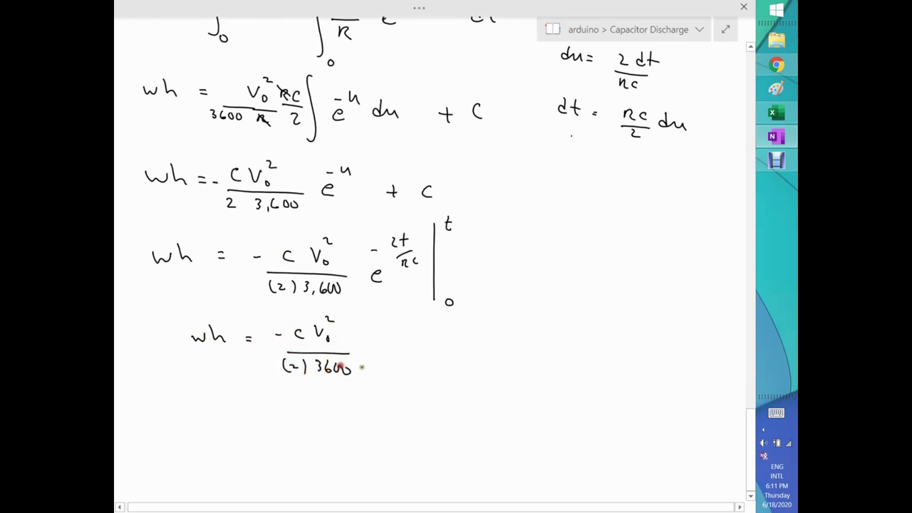
# Add the bracket [e^(−2t/RC) − e^(−2(0)/RC)], mark the second term as 1, and begin another wh =.
pyautogui.moveTo(379, 320); pyautogui.dragTo(378, 387)
pyautogui.moveTo(392, 349)
pyautogui.mouseDown()
pyautogui.moveTo(404, 358)
pyautogui.moveTo(399, 330)
pyautogui.moveTo(423, 328)
pyautogui.mouseUp()
pyautogui.moveTo(417, 321); pyautogui.dragTo(433, 329)
pyautogui.moveTo(415, 345); pyautogui.dragTo(502, 357)
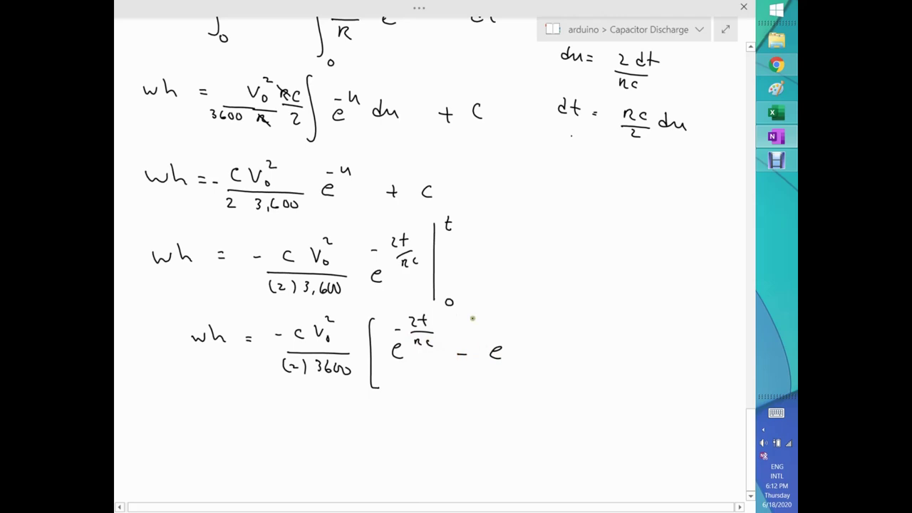
pyautogui.moveTo(498, 320); pyautogui.dragTo(508, 328)
pyautogui.moveTo(514, 320)
pyautogui.mouseDown()
pyautogui.moveTo(531, 329)
pyautogui.moveTo(514, 340)
pyautogui.moveTo(524, 340)
pyautogui.mouseUp()
pyautogui.moveTo(528, 311)
pyautogui.mouseDown()
pyautogui.moveTo(529, 393)
pyautogui.moveTo(513, 285)
pyautogui.mouseUp()
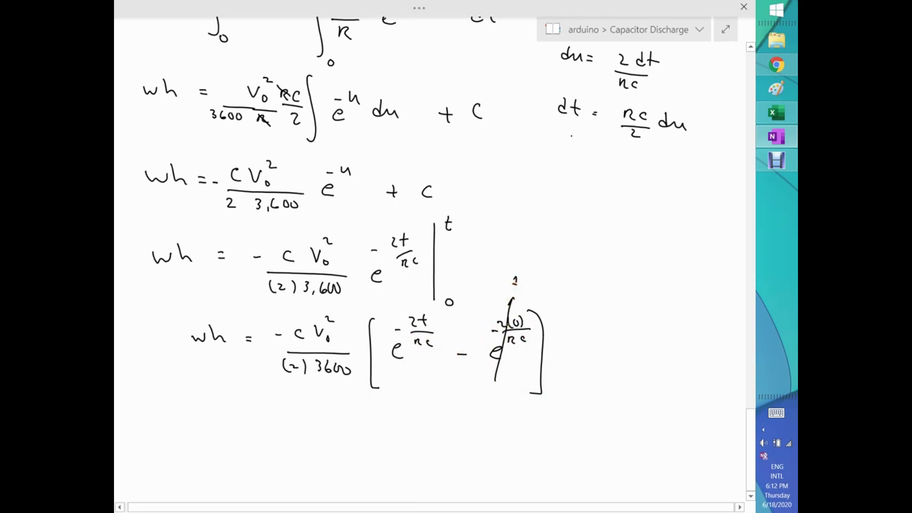
pyautogui.scroll(-2, 280, 418)
pyautogui.moveTo(197, 342)
pyautogui.mouseDown()
pyautogui.moveTo(235, 353)
pyautogui.moveTo(268, 341)
pyautogui.mouseUp()
pyautogui.moveTo(257, 347); pyautogui.dragTo(269, 347)
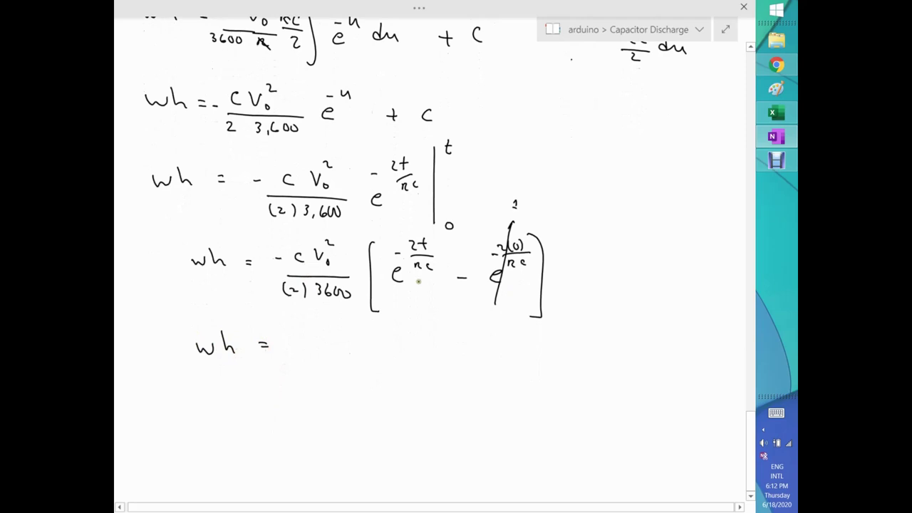
# Write wh = CV₀²/((2)3600)[1 − e^(−2t/RC)], erasing a misplaced V₀ stroke.
pyautogui.moveTo(292, 336)
pyautogui.mouseDown()
pyautogui.moveTo(311, 341)
pyautogui.moveTo(287, 348)
pyautogui.moveTo(316, 330)
pyautogui.mouseUp()
pyautogui.moveTo(313, 349)
pyautogui.mouseDown()
pyautogui.moveTo(294, 337)
pyautogui.moveTo(305, 335)
pyautogui.moveTo(313, 350)
pyautogui.moveTo(277, 351)
pyautogui.moveTo(289, 370)
pyautogui.moveTo(325, 364)
pyautogui.mouseUp()
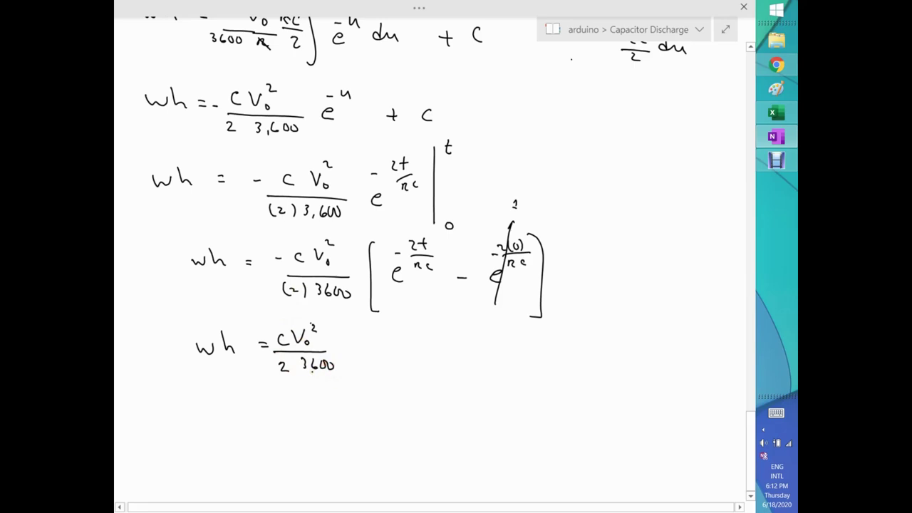
pyautogui.moveTo(359, 328); pyautogui.dragTo(366, 378)
pyautogui.moveTo(381, 345)
pyautogui.mouseDown()
pyautogui.moveTo(382, 356)
pyautogui.moveTo(456, 358)
pyautogui.moveTo(461, 339)
pyautogui.mouseUp()
pyautogui.moveTo(467, 329); pyautogui.dragTo(468, 340)
pyautogui.moveTo(470, 333); pyautogui.dragTo(455, 337)
pyautogui.moveTo(484, 336)
pyautogui.mouseDown()
pyautogui.moveTo(475, 347)
pyautogui.moveTo(493, 351)
pyautogui.mouseUp()
pyautogui.moveTo(506, 318); pyautogui.dragTo(503, 393)
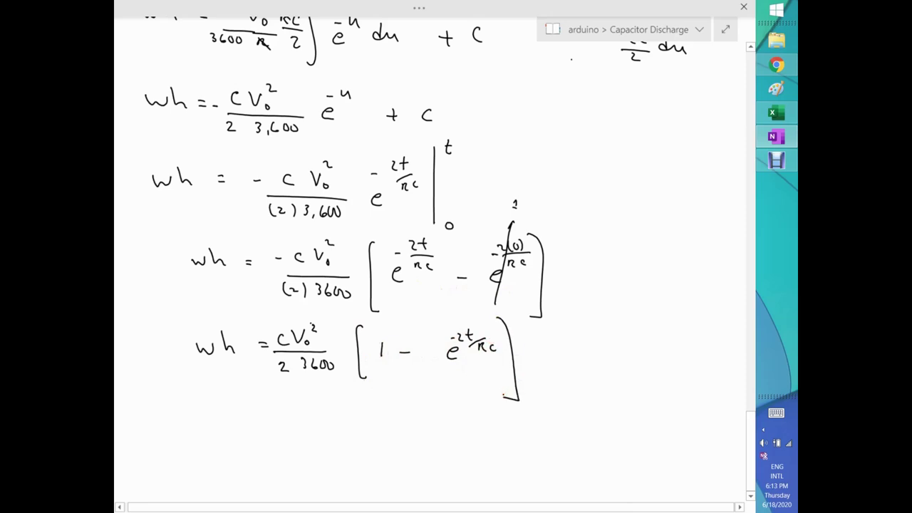
pyautogui.scroll(-1, 189, 399)
pyautogui.moveTo(274, 315)
pyautogui.mouseDown()
pyautogui.moveTo(271, 332)
pyautogui.moveTo(294, 329)
pyautogui.mouseUp()
pyautogui.scroll(-2, 193, 361)
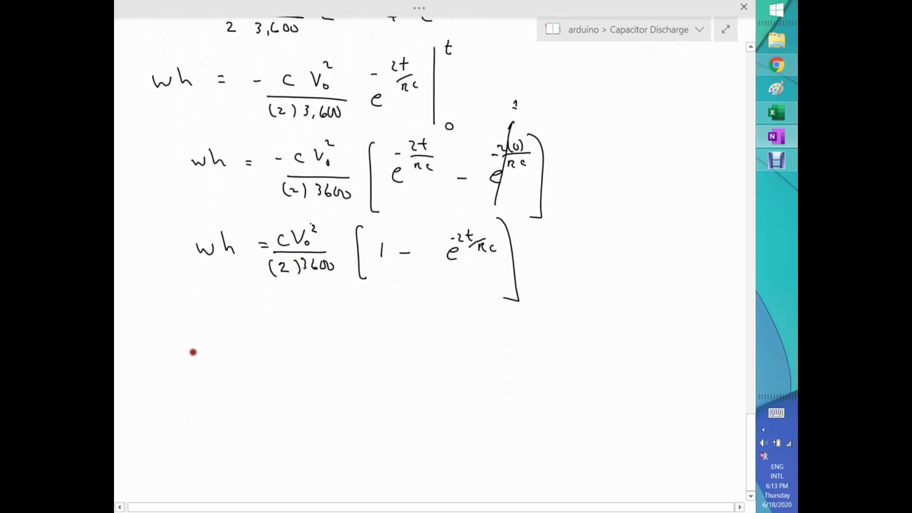
# Write V = V₀e^(−t/RC) beneath the watt-hour result and erase a stray mark.
pyautogui.scroll(4, 387, 315)
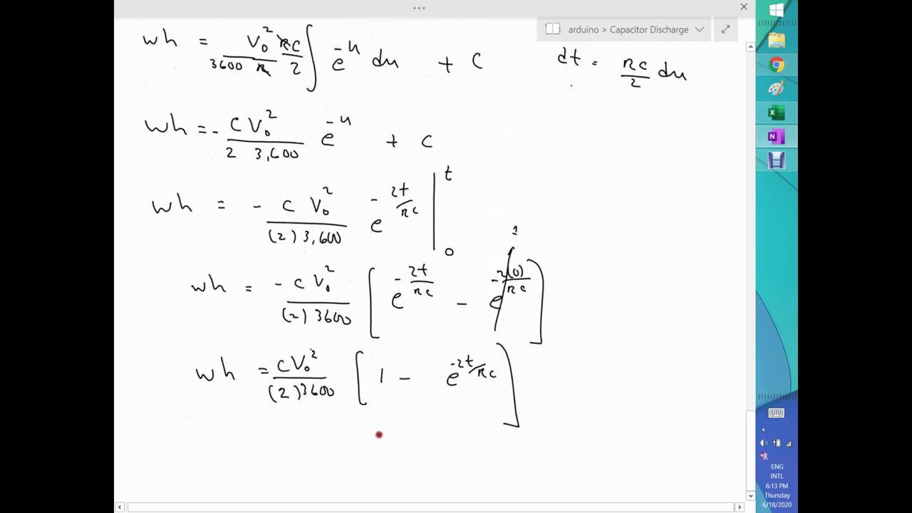
pyautogui.scroll(12, 358, 398)
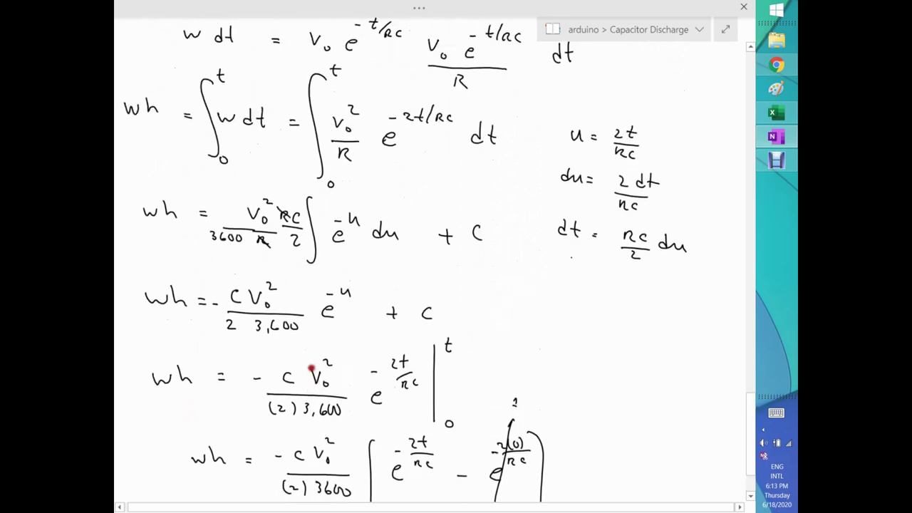
pyautogui.scroll(9, 359, 397)
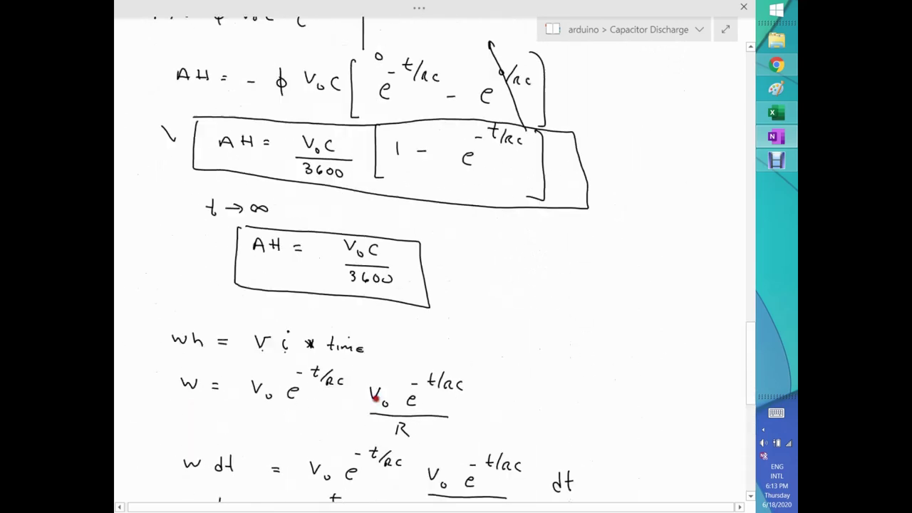
pyautogui.scroll(-17, 307, 214)
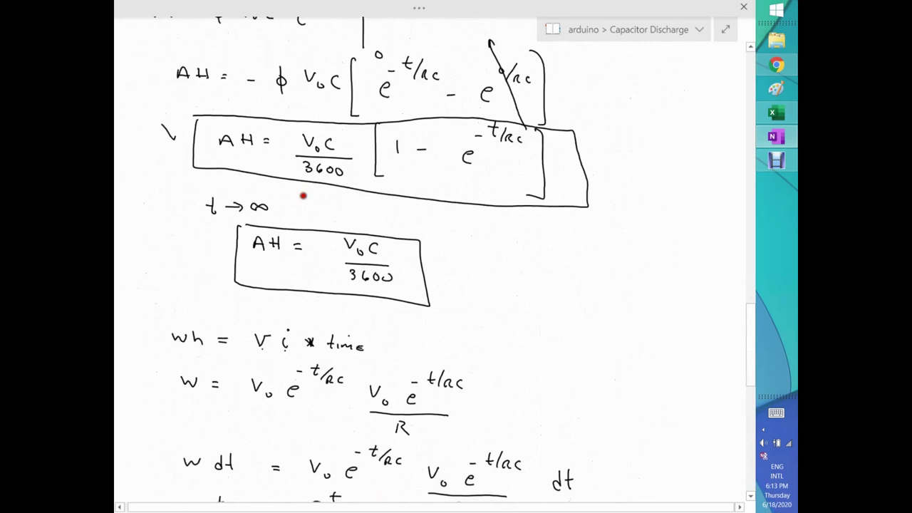
pyautogui.scroll(-11, 310, 239)
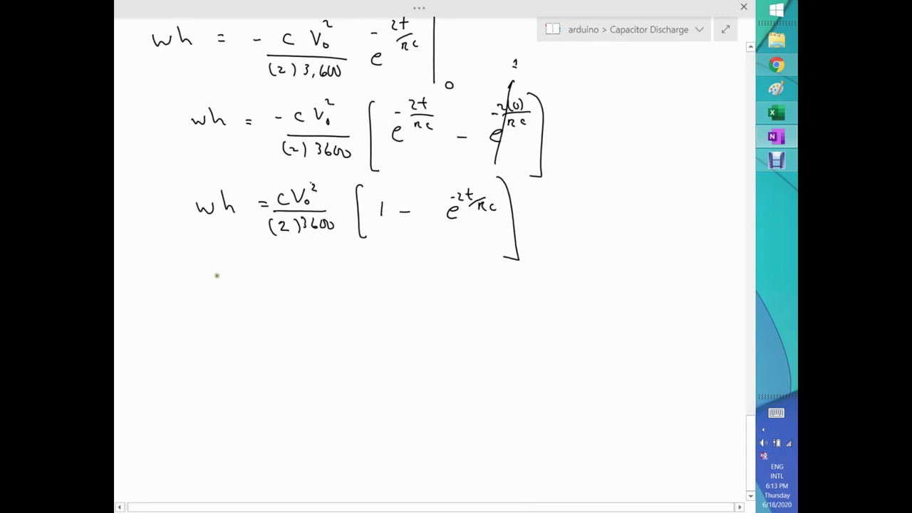
pyautogui.moveTo(209, 274)
pyautogui.mouseDown()
pyautogui.moveTo(217, 289)
pyautogui.moveTo(225, 273)
pyautogui.mouseUp()
pyautogui.moveTo(266, 272)
pyautogui.mouseDown()
pyautogui.moveTo(325, 288)
pyautogui.moveTo(331, 262)
pyautogui.moveTo(377, 264)
pyautogui.mouseUp()
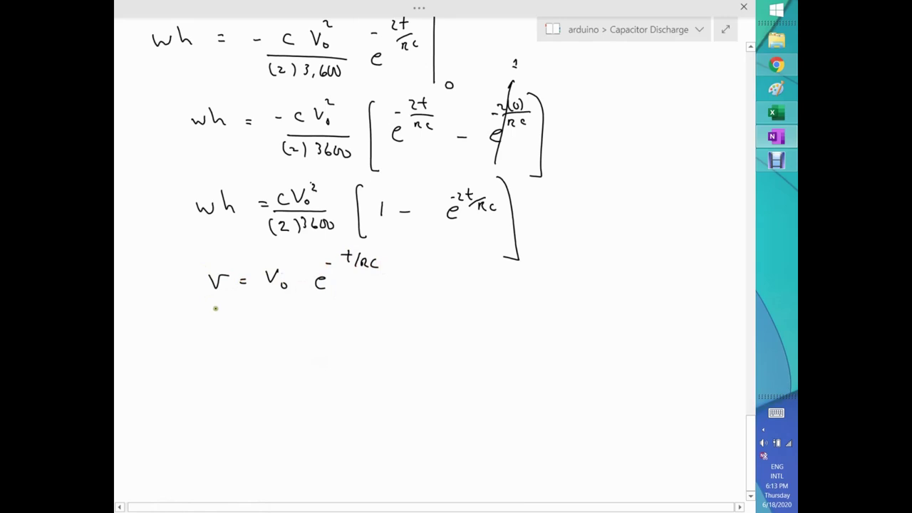
pyautogui.moveTo(215, 331); pyautogui.dragTo(225, 332)
pyautogui.moveTo(218, 319)
pyautogui.mouseDown()
pyautogui.moveTo(213, 340)
pyautogui.moveTo(218, 317)
pyautogui.moveTo(229, 314)
pyautogui.moveTo(262, 322)
pyautogui.mouseUp()
# Return to the boxed AH = V₀C/3600 [1 − e^(−t/RC)] result and lasso-select it.
pyautogui.scroll(10, 261, 321)
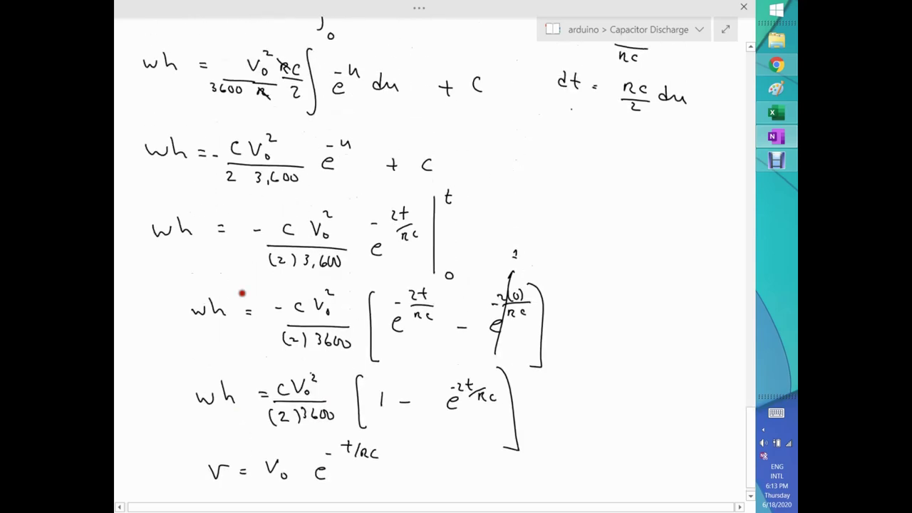
pyautogui.scroll(8, 289, 378)
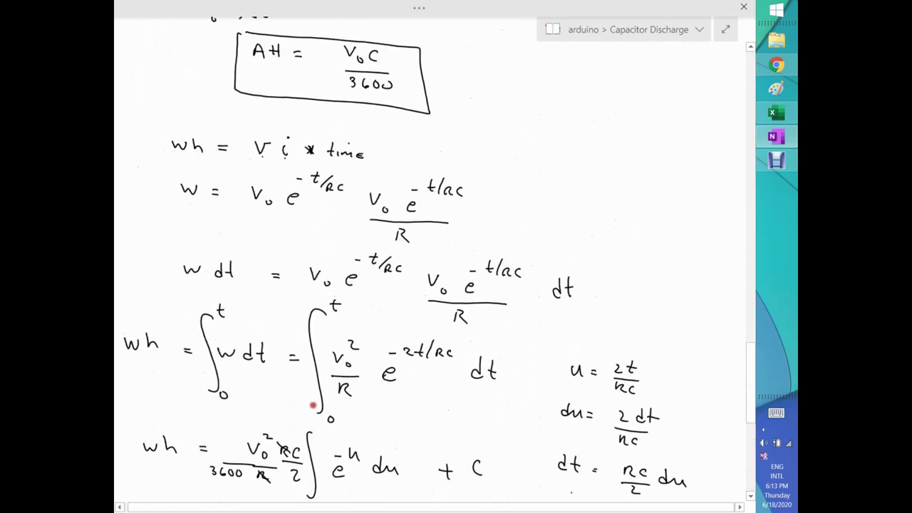
pyautogui.scroll(6, 297, 378)
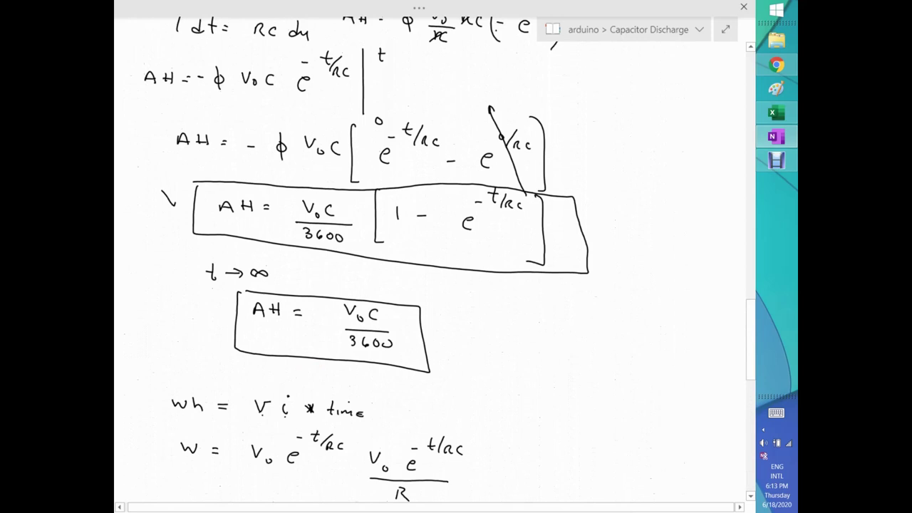
pyautogui.moveTo(178, 180)
pyautogui.mouseDown()
pyautogui.moveTo(288, 177)
pyautogui.moveTo(570, 201)
pyautogui.moveTo(496, 282)
pyautogui.moveTo(350, 269)
pyautogui.moveTo(149, 228)
pyautogui.moveTo(157, 220)
pyautogui.mouseUp()
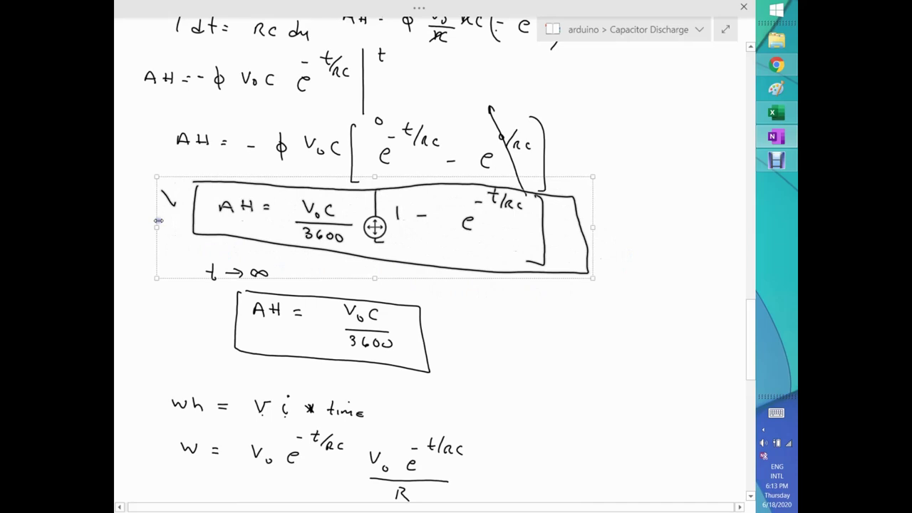
# Copy the boxed AH equation and paste it below V = V0 e^−t/RC.
pyautogui.rightClick(374, 226)
pyautogui.click(397, 255)
pyautogui.scroll(-3, 285, 270)
pyautogui.scroll(-10, 285, 270)
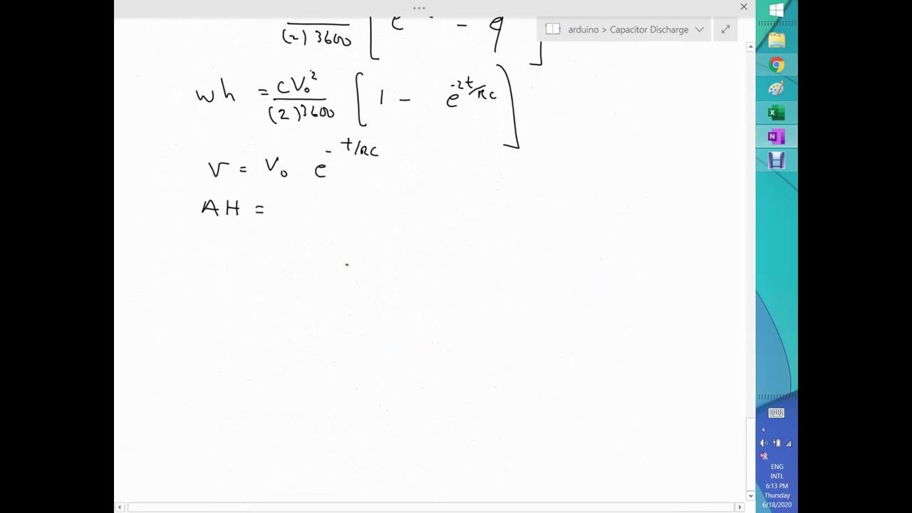
pyautogui.rightClick(347, 265)
pyautogui.click(374, 330)
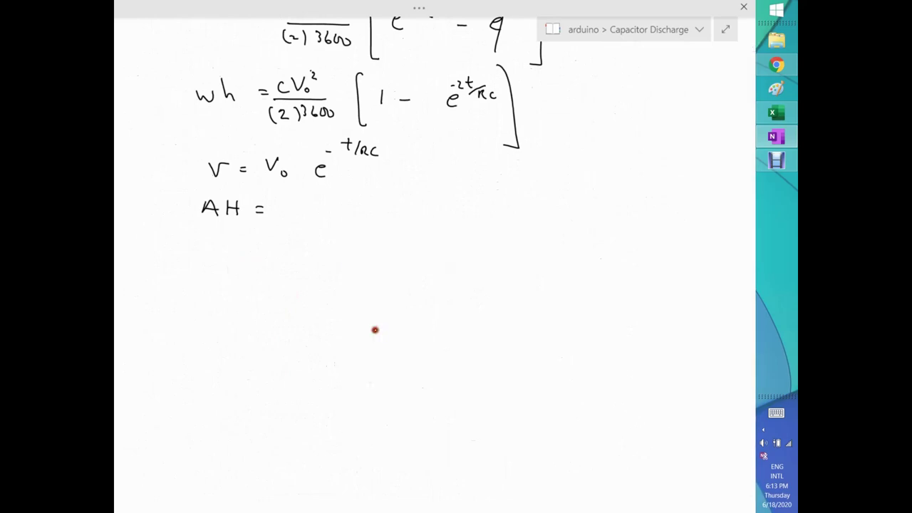
pyautogui.moveTo(555, 311); pyautogui.dragTo(437, 312)
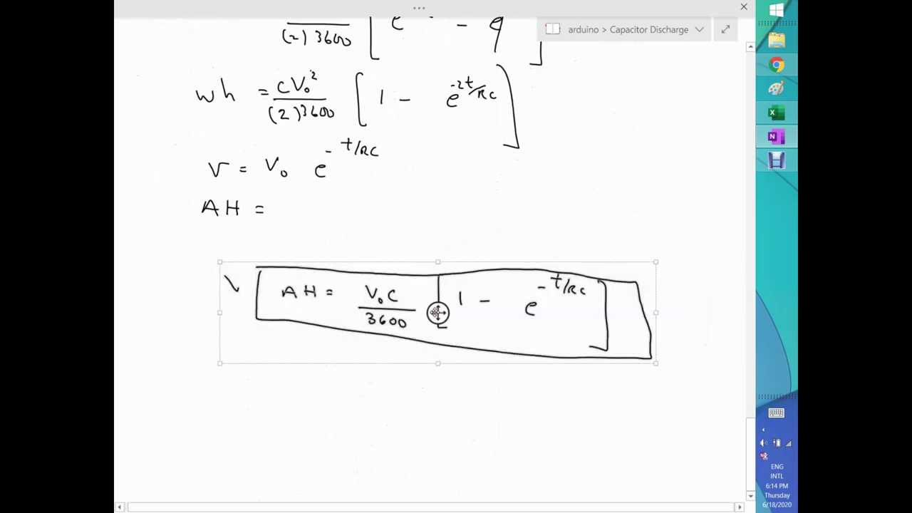
# Erase the unfinished AH line, move the copy up under the V equation, and erase its box edges.
pyautogui.moveTo(258, 212); pyautogui.dragTo(202, 211)
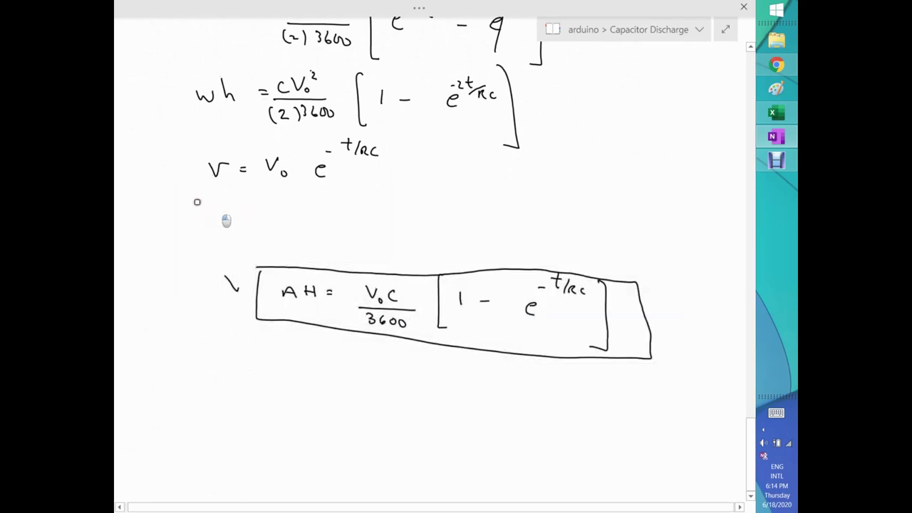
pyautogui.moveTo(214, 244)
pyautogui.mouseDown()
pyautogui.moveTo(647, 285)
pyautogui.moveTo(498, 382)
pyautogui.moveTo(213, 315)
pyautogui.mouseUp()
pyautogui.moveTo(441, 314)
pyautogui.mouseDown()
pyautogui.moveTo(418, 264)
pyautogui.moveTo(373, 246)
pyautogui.mouseUp()
pyautogui.click(328, 376)
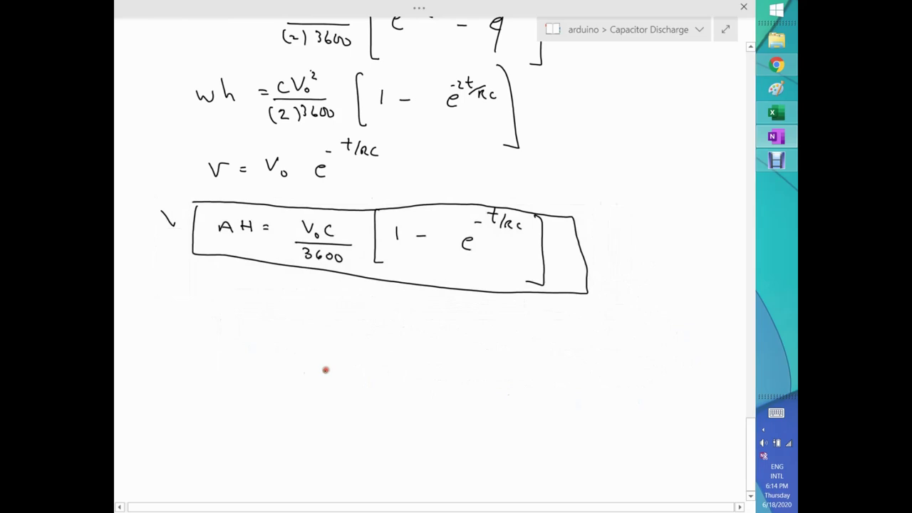
pyautogui.scroll(2, 250, 401)
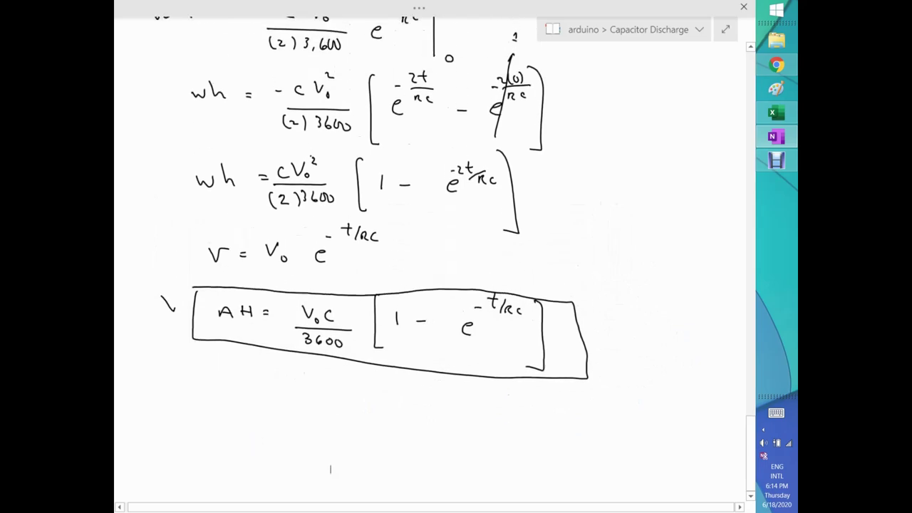
pyautogui.moveTo(201, 288)
pyautogui.mouseDown()
pyautogui.moveTo(523, 295)
pyautogui.moveTo(582, 313)
pyautogui.moveTo(584, 373)
pyautogui.mouseUp()
pyautogui.moveTo(563, 382)
pyautogui.mouseDown()
pyautogui.moveTo(388, 371)
pyautogui.moveTo(194, 340)
pyautogui.moveTo(200, 301)
pyautogui.moveTo(195, 346)
pyautogui.moveTo(177, 313)
pyautogui.mouseUp()
pyautogui.moveTo(584, 387); pyautogui.dragTo(577, 368)
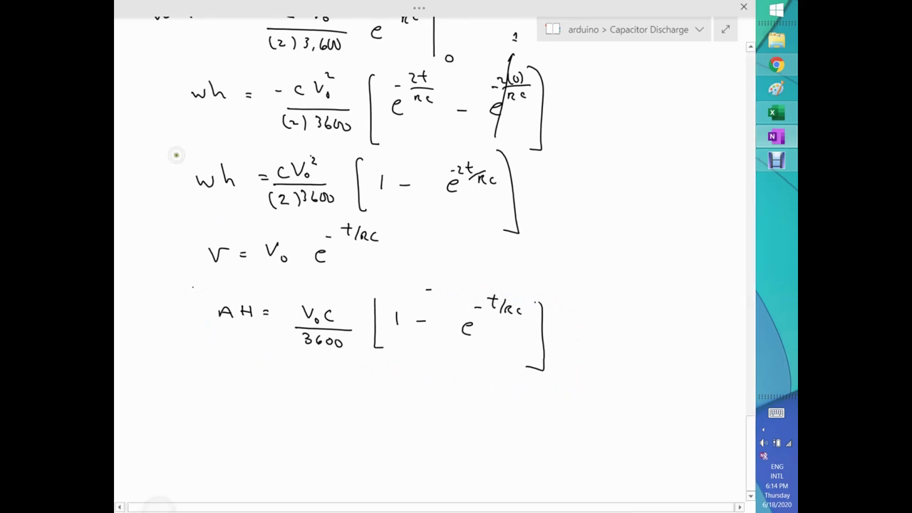
# Paste a copy of wh = CV₀²/((2)3600)[1 − e^(−2t/RC)] under AH and box V, AH and wh together.
pyautogui.moveTo(171, 153)
pyautogui.mouseDown()
pyautogui.moveTo(409, 148)
pyautogui.moveTo(539, 240)
pyautogui.moveTo(178, 200)
pyautogui.mouseUp()
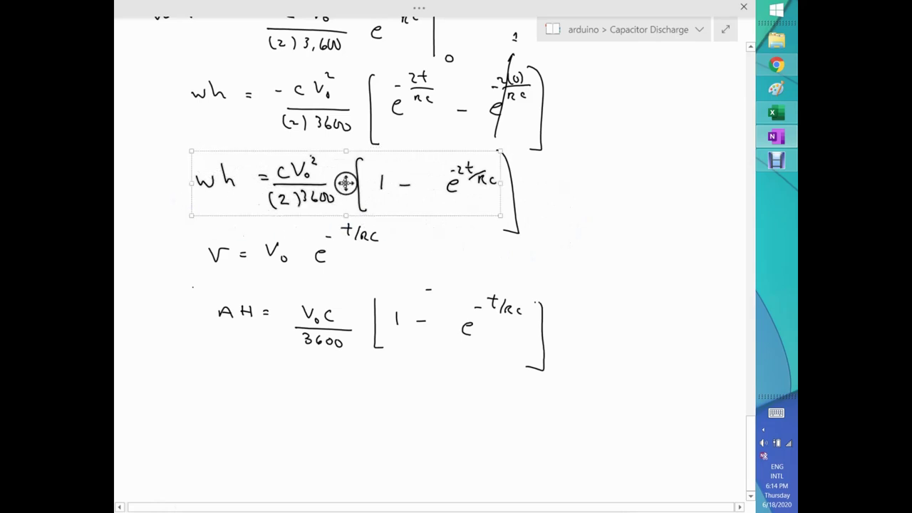
pyautogui.rightClick(345, 183)
pyautogui.click(368, 210)
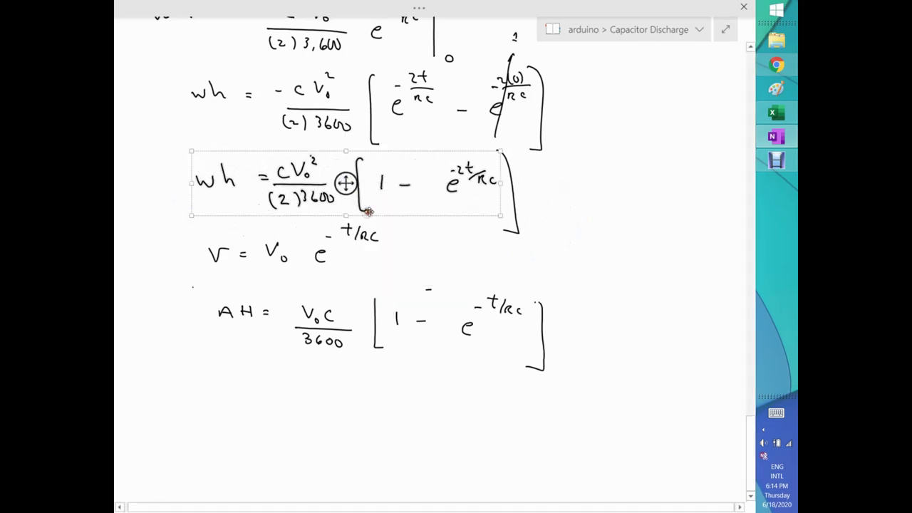
pyautogui.click(221, 383)
pyautogui.rightClick(222, 384)
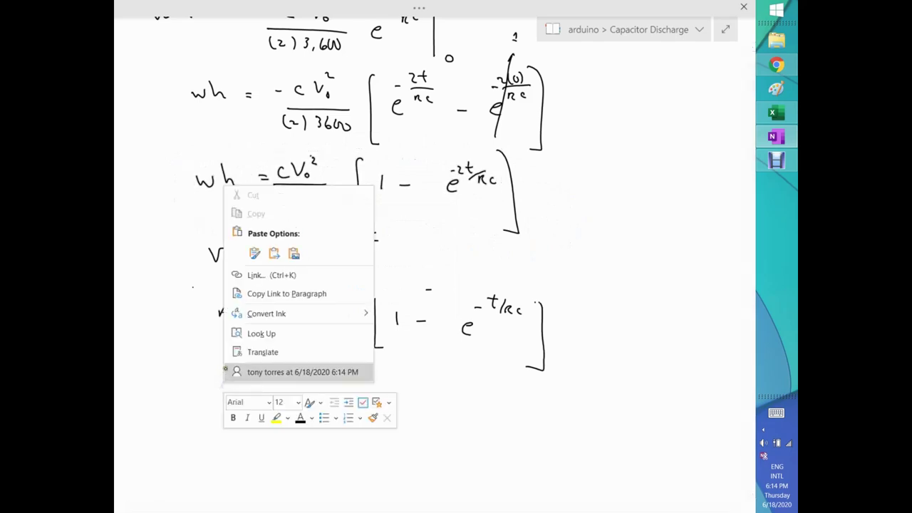
pyautogui.click(259, 255)
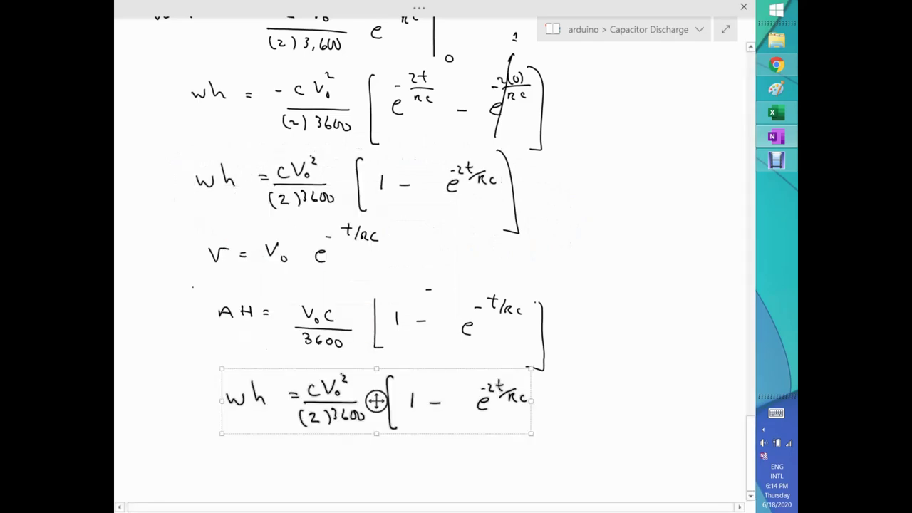
pyautogui.click(153, 340)
pyautogui.moveTo(177, 222)
pyautogui.mouseDown()
pyautogui.moveTo(489, 229)
pyautogui.moveTo(583, 278)
pyautogui.moveTo(609, 447)
pyautogui.moveTo(421, 458)
pyautogui.moveTo(197, 440)
pyautogui.moveTo(178, 329)
pyautogui.moveTo(187, 221)
pyautogui.mouseUp()
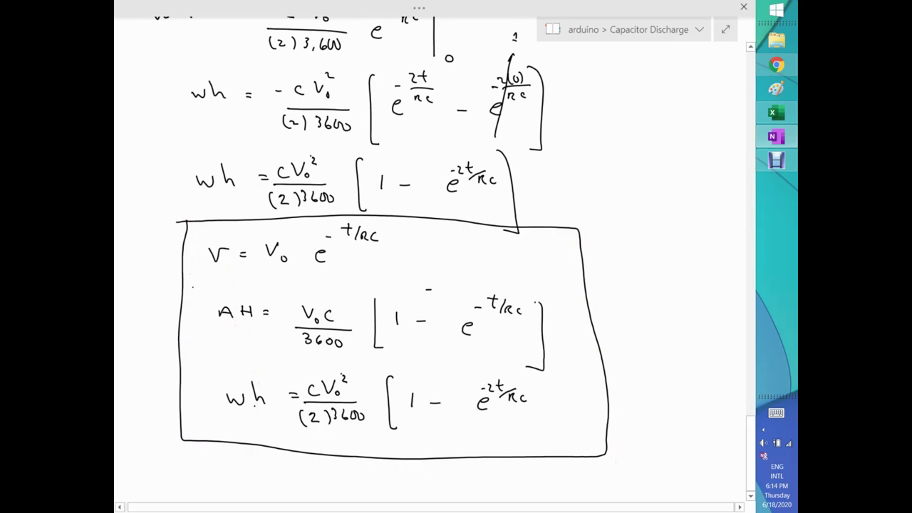
# Sketch a source labelled 52, the top wire, and a resistor labelled 5.96 Ω.
pyautogui.scroll(-3, 153, 417)
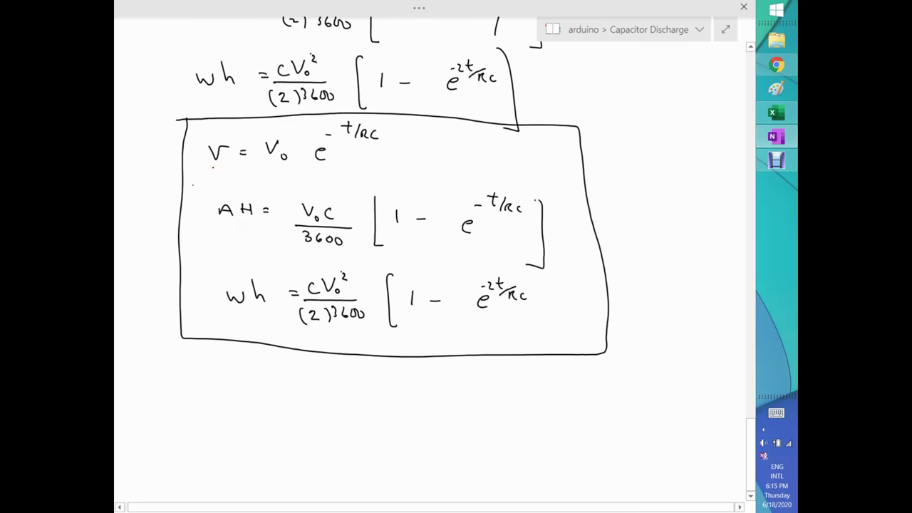
pyautogui.scroll(-1, 176, 399)
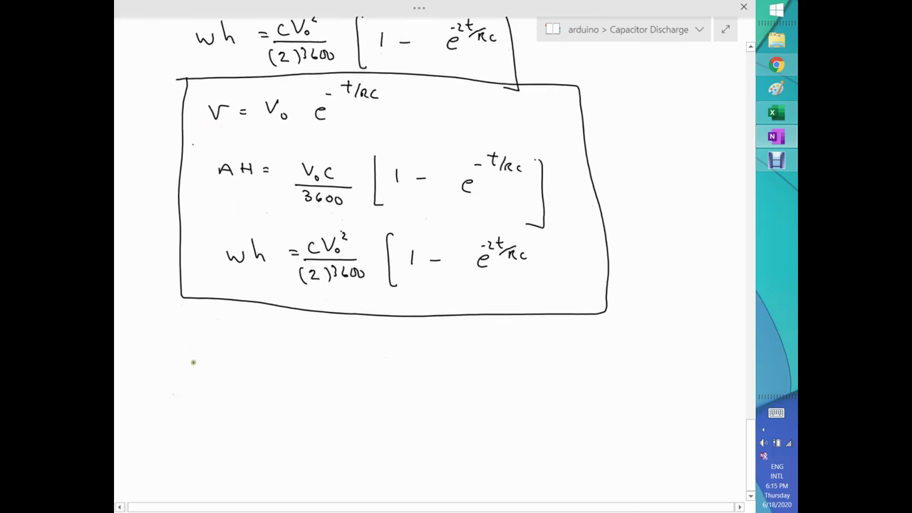
pyautogui.moveTo(200, 353)
pyautogui.mouseDown()
pyautogui.moveTo(201, 378)
pyautogui.moveTo(180, 381)
pyautogui.moveTo(209, 389)
pyautogui.moveTo(201, 413)
pyautogui.moveTo(177, 418)
pyautogui.moveTo(201, 445)
pyautogui.mouseUp()
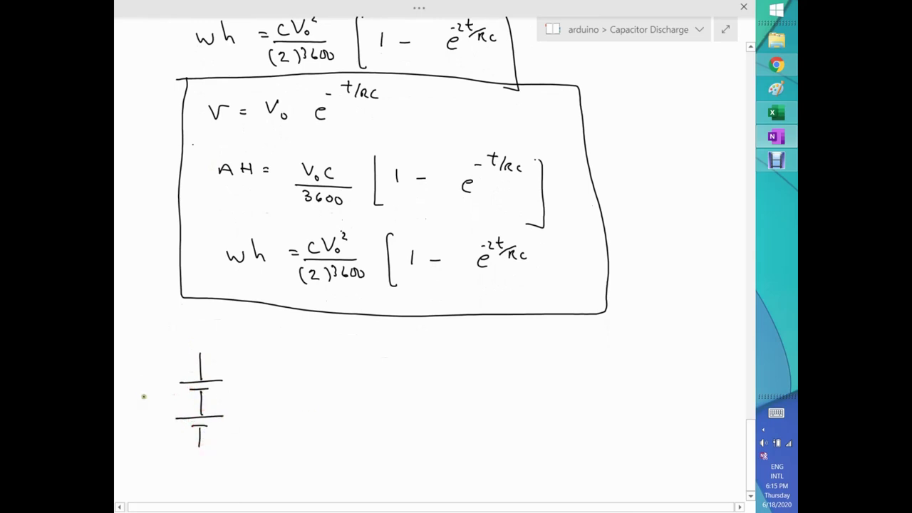
pyautogui.moveTo(136, 391)
pyautogui.mouseDown()
pyautogui.moveTo(135, 399)
pyautogui.moveTo(151, 399)
pyautogui.mouseUp()
pyautogui.moveTo(200, 360)
pyautogui.mouseDown()
pyautogui.moveTo(200, 349)
pyautogui.moveTo(341, 346)
pyautogui.moveTo(341, 366)
pyautogui.mouseUp()
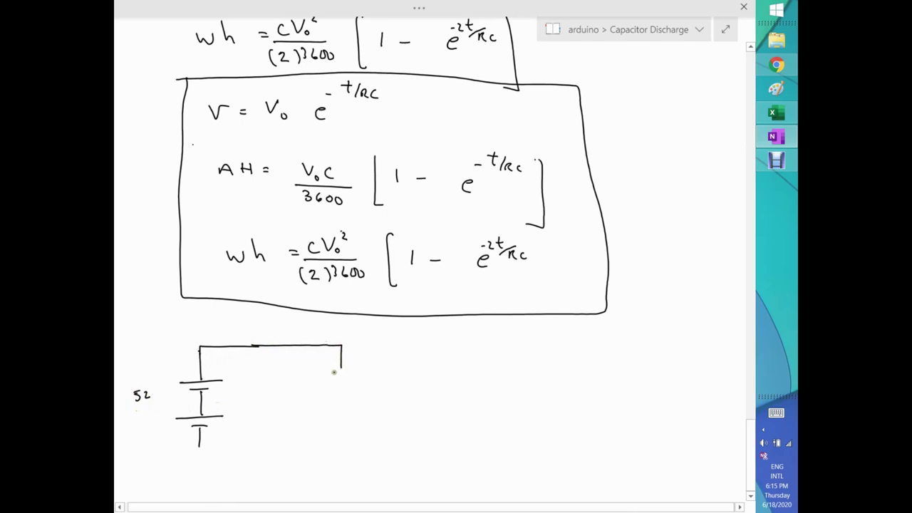
pyautogui.moveTo(341, 369)
pyautogui.mouseDown()
pyautogui.moveTo(350, 376)
pyautogui.moveTo(333, 386)
pyautogui.moveTo(352, 396)
pyautogui.moveTo(339, 403)
pyautogui.moveTo(351, 458)
pyautogui.mouseUp()
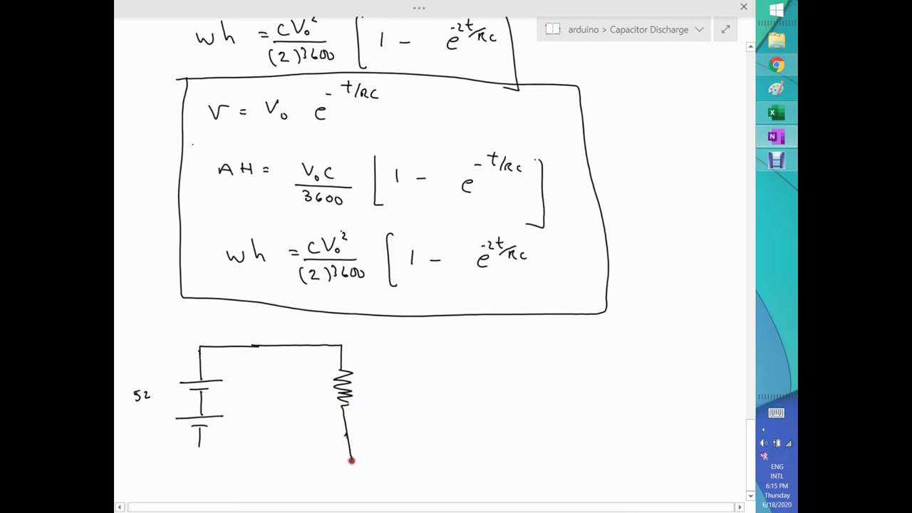
pyautogui.moveTo(376, 382)
pyautogui.mouseDown()
pyautogui.moveTo(370, 392)
pyautogui.moveTo(392, 394)
pyautogui.mouseUp()
pyautogui.click(380, 391)
pyautogui.moveTo(405, 381)
pyautogui.mouseDown()
pyautogui.moveTo(403, 390)
pyautogui.moveTo(443, 391)
pyautogui.mouseUp()
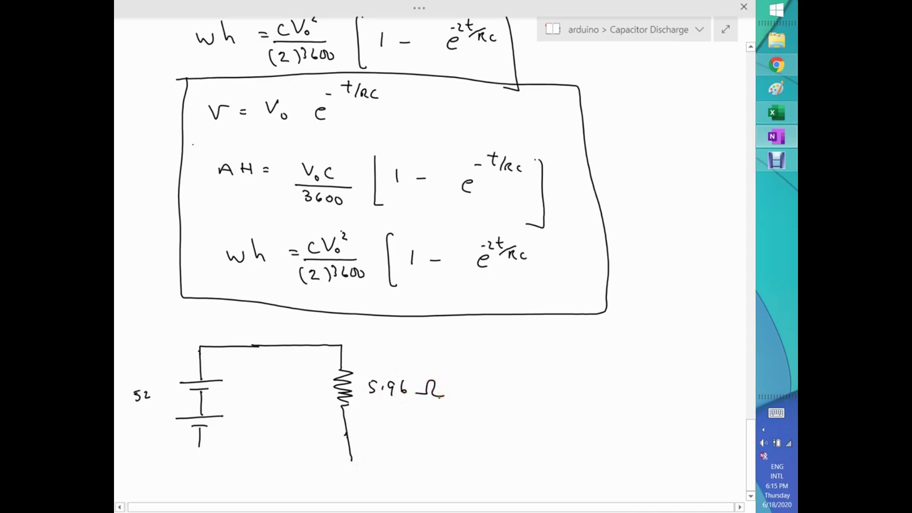
# Add the current loop arrow and write 52 → 48.45 below the circuit.
pyautogui.scroll(-2, 307, 368)
pyautogui.moveTo(352, 402)
pyautogui.mouseDown()
pyautogui.moveTo(347, 414)
pyautogui.moveTo(201, 405)
pyautogui.moveTo(203, 386)
pyautogui.mouseUp()
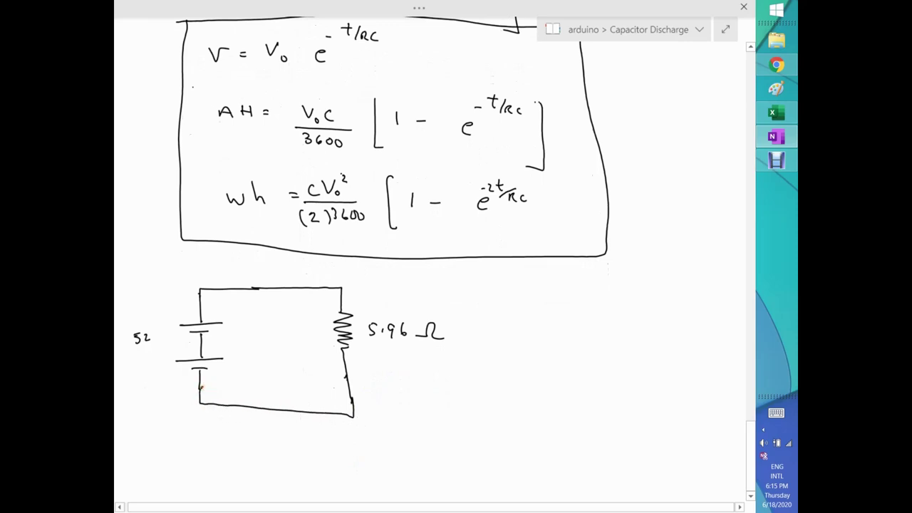
pyautogui.moveTo(243, 356); pyautogui.dragTo(310, 351)
pyautogui.scroll(-2, 179, 415)
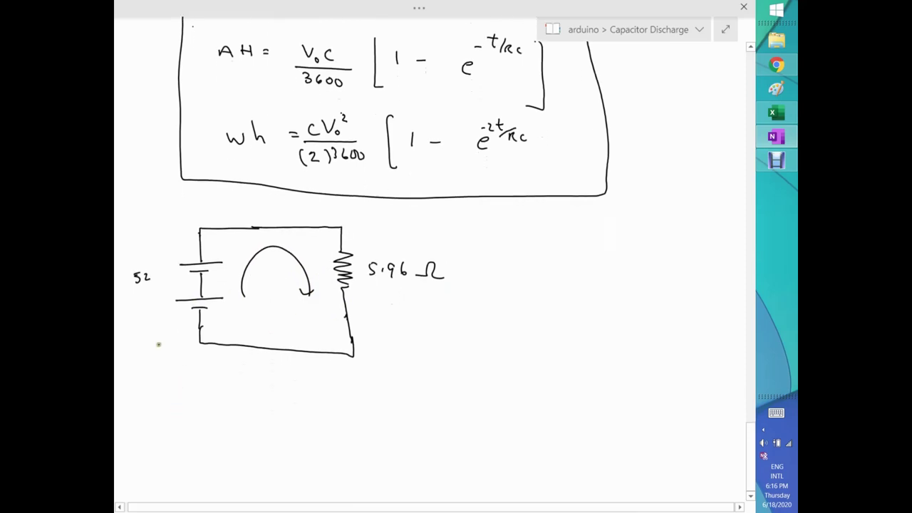
pyautogui.moveTo(201, 365)
pyautogui.mouseDown()
pyautogui.moveTo(196, 376)
pyautogui.moveTo(252, 371)
pyautogui.moveTo(245, 377)
pyautogui.mouseUp()
pyautogui.moveTo(271, 366)
pyautogui.mouseDown()
pyautogui.moveTo(317, 380)
pyautogui.moveTo(332, 367)
pyautogui.mouseUp()
pyautogui.click(300, 375)
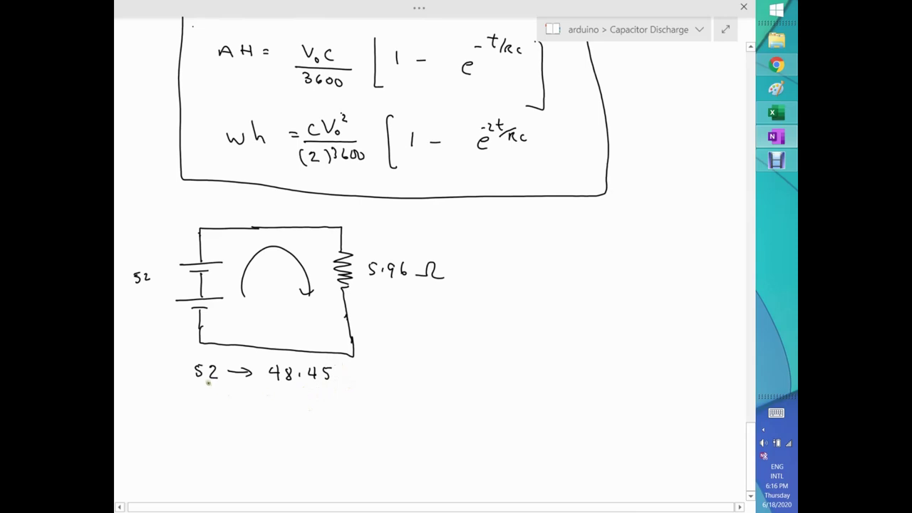
# Draw the voltage-time graph starting at 52, with a dashed 48.5 level and a t axis.
pyautogui.moveTo(482, 267)
pyautogui.mouseDown()
pyautogui.moveTo(483, 359)
pyautogui.moveTo(656, 376)
pyautogui.mouseUp()
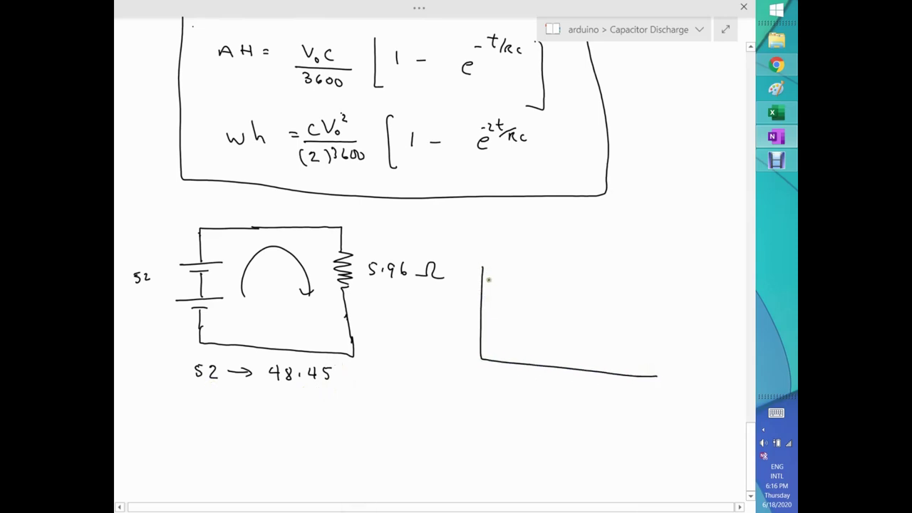
pyautogui.moveTo(483, 270)
pyautogui.mouseDown()
pyautogui.moveTo(480, 243)
pyautogui.moveTo(505, 300)
pyautogui.moveTo(646, 316)
pyautogui.moveTo(661, 324)
pyautogui.moveTo(678, 366)
pyautogui.moveTo(659, 376)
pyautogui.moveTo(725, 375)
pyautogui.mouseUp()
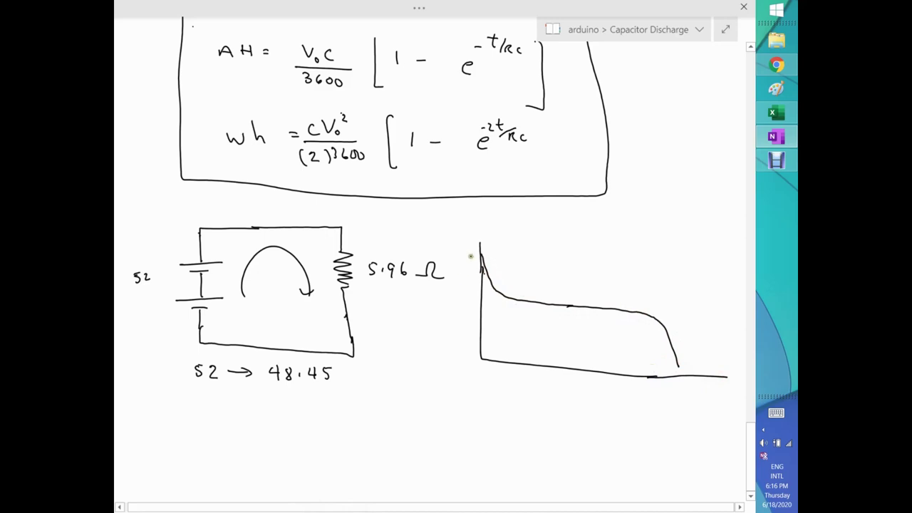
pyautogui.moveTo(460, 251)
pyautogui.mouseDown()
pyautogui.moveTo(457, 259)
pyautogui.moveTo(471, 260)
pyautogui.mouseUp()
pyautogui.moveTo(472, 311); pyautogui.dragTo(689, 320)
pyautogui.moveTo(432, 305); pyautogui.dragTo(459, 315)
pyautogui.click(449, 313)
pyautogui.moveTo(593, 385)
pyautogui.mouseDown()
pyautogui.moveTo(599, 403)
pyautogui.moveTo(600, 390)
pyautogui.mouseUp()
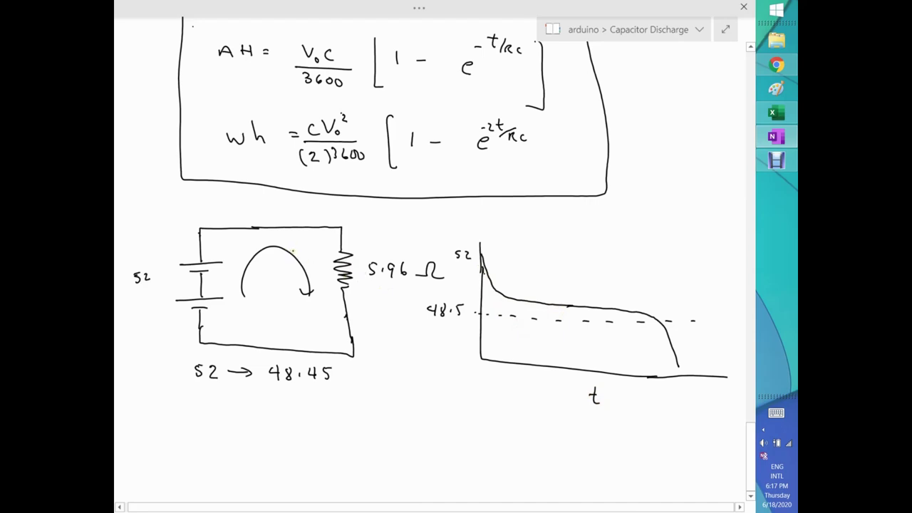
# Draw a brace to the left of the boxed formulas.
pyautogui.scroll(3, 293, 251)
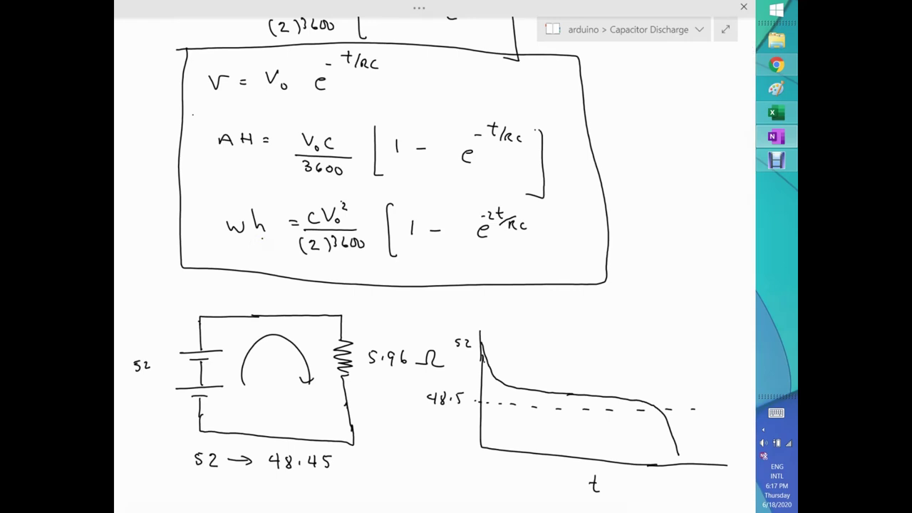
pyautogui.moveTo(172, 40)
pyautogui.mouseDown()
pyautogui.moveTo(159, 40)
pyautogui.moveTo(153, 126)
pyautogui.moveTo(166, 272)
pyautogui.mouseUp()
pyautogui.scroll(-5, 199, 427)
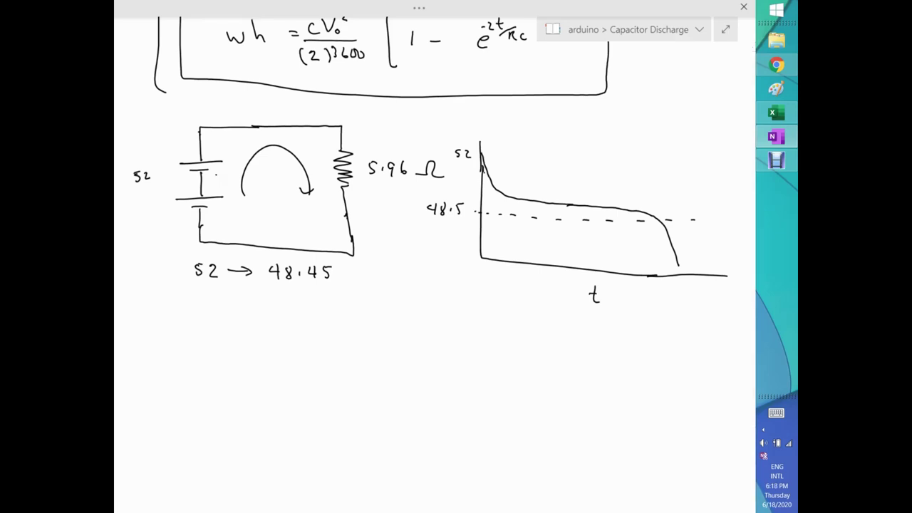
# Write C = 64,000 Faraday and R = below it, marking both lines with arrows.
pyautogui.scroll(-2, 220, 340)
pyautogui.moveTo(204, 265)
pyautogui.mouseDown()
pyautogui.moveTo(207, 282)
pyautogui.moveTo(226, 270)
pyautogui.mouseUp()
pyautogui.moveTo(217, 275)
pyautogui.mouseDown()
pyautogui.moveTo(273, 271)
pyautogui.moveTo(285, 280)
pyautogui.moveTo(346, 259)
pyautogui.moveTo(372, 271)
pyautogui.moveTo(428, 269)
pyautogui.moveTo(426, 288)
pyautogui.mouseUp()
pyautogui.moveTo(187, 295)
pyautogui.mouseDown()
pyautogui.moveTo(220, 307)
pyautogui.moveTo(298, 308)
pyautogui.mouseUp()
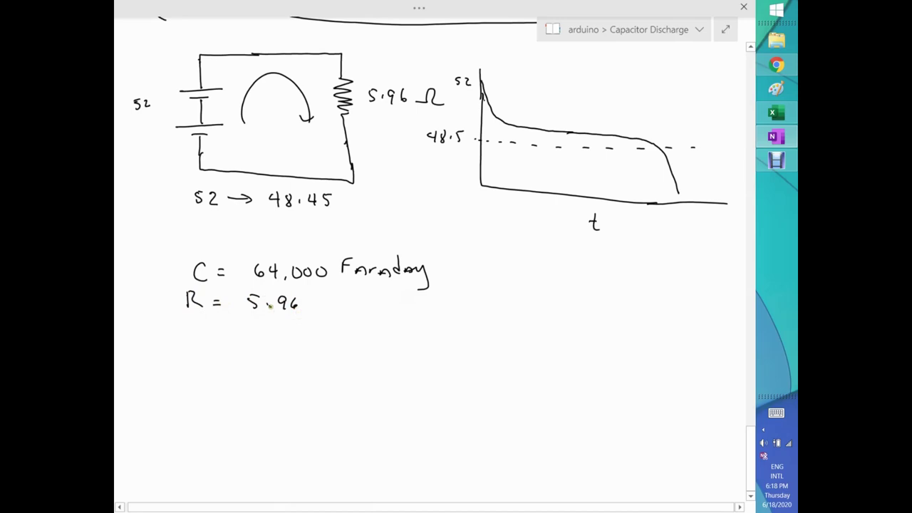
pyautogui.moveTo(163, 263)
pyautogui.mouseDown()
pyautogui.moveTo(175, 273)
pyautogui.moveTo(175, 296)
pyautogui.mouseUp()
# Write V₀ = 52.0 → 48.45 ?? below the resistance line.
pyautogui.scroll(-1, 163, 362)
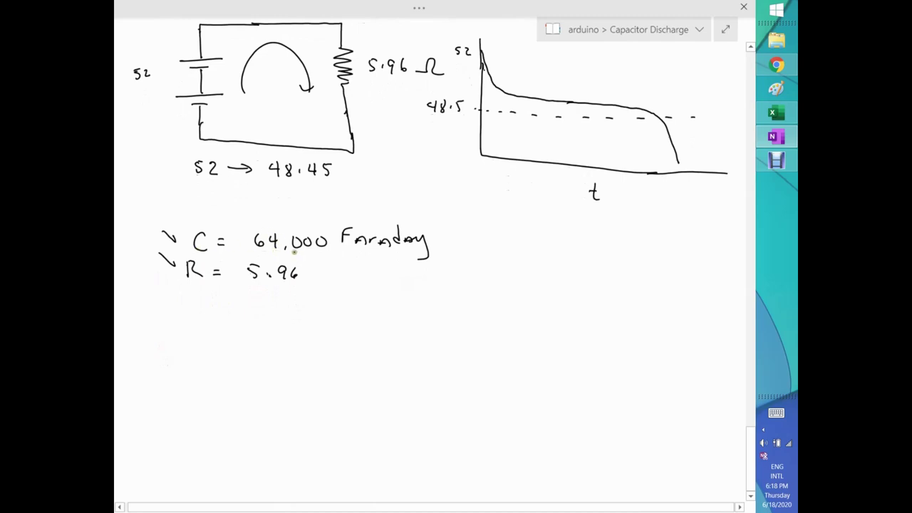
pyautogui.moveTo(194, 295)
pyautogui.mouseDown()
pyautogui.moveTo(199, 309)
pyautogui.moveTo(213, 291)
pyautogui.moveTo(211, 308)
pyautogui.moveTo(232, 302)
pyautogui.mouseUp()
pyautogui.moveTo(220, 307)
pyautogui.mouseDown()
pyautogui.moveTo(276, 305)
pyautogui.moveTo(291, 292)
pyautogui.mouseUp()
pyautogui.click(279, 302)
pyautogui.scroll(-2, 163, 352)
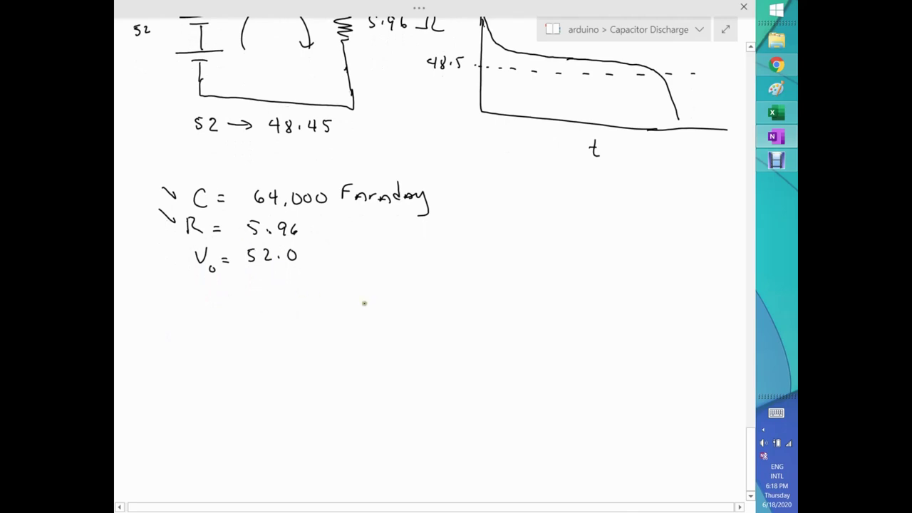
pyautogui.moveTo(310, 253)
pyautogui.mouseDown()
pyautogui.moveTo(369, 261)
pyautogui.moveTo(384, 250)
pyautogui.moveTo(425, 257)
pyautogui.moveTo(476, 248)
pyautogui.mouseUp()
pyautogui.click(396, 254)
pyautogui.click(463, 254)
pyautogui.click(478, 253)
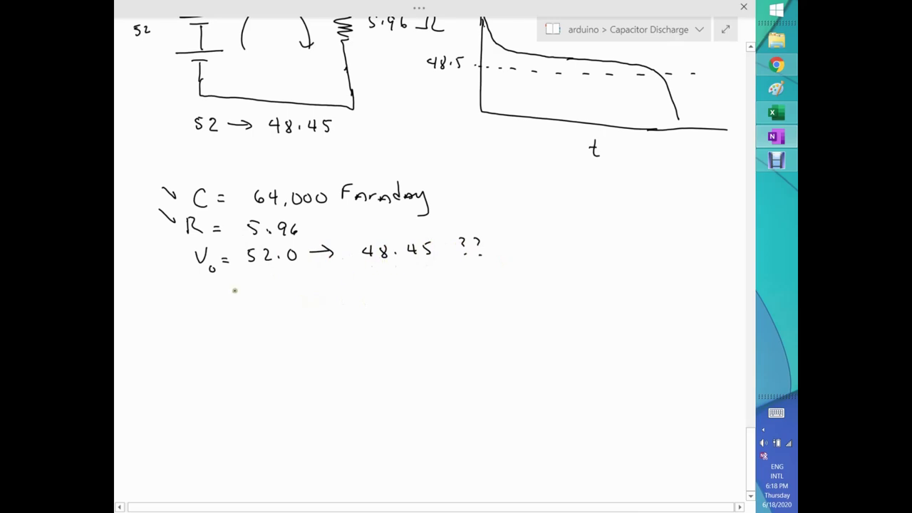
# Mark t as the unknown with a double arrow from 48.45, erasing the stray t.
pyautogui.moveTo(241, 292); pyautogui.dragTo(243, 308)
pyautogui.moveTo(237, 300)
pyautogui.mouseDown()
pyautogui.moveTo(248, 299)
pyautogui.moveTo(248, 314)
pyautogui.mouseUp()
pyautogui.moveTo(240, 317); pyautogui.dragTo(248, 321)
pyautogui.moveTo(389, 264); pyautogui.dragTo(397, 279)
pyautogui.moveTo(383, 274); pyautogui.dragTo(403, 274)
pyautogui.moveTo(393, 291)
pyautogui.mouseDown()
pyautogui.moveTo(393, 308)
pyautogui.moveTo(399, 298)
pyautogui.mouseUp()
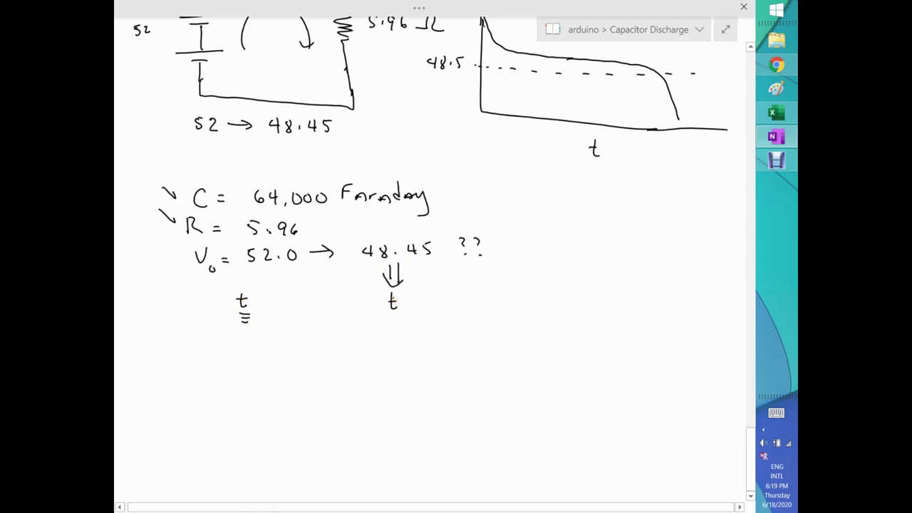
pyautogui.moveTo(235, 296); pyautogui.dragTo(241, 305)
pyautogui.moveTo(414, 303); pyautogui.dragTo(434, 309)
pyautogui.moveTo(432, 296); pyautogui.dragTo(436, 311)
# Ink a closing bracket after the Wh formula in the boxed summary.
pyautogui.scroll(5, 311, 358)
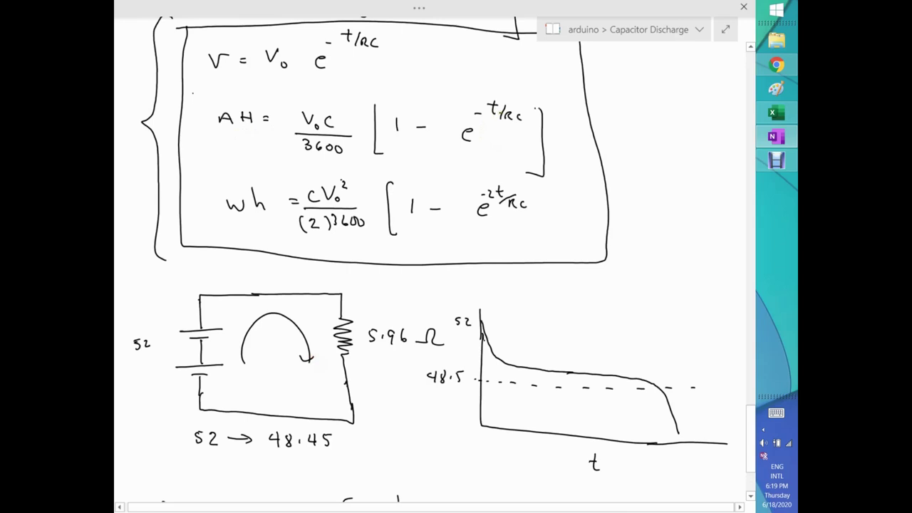
pyautogui.moveTo(523, 179)
pyautogui.mouseDown()
pyautogui.moveTo(539, 184)
pyautogui.moveTo(539, 240)
pyautogui.mouseUp()
pyautogui.scroll(-5, 242, 292)
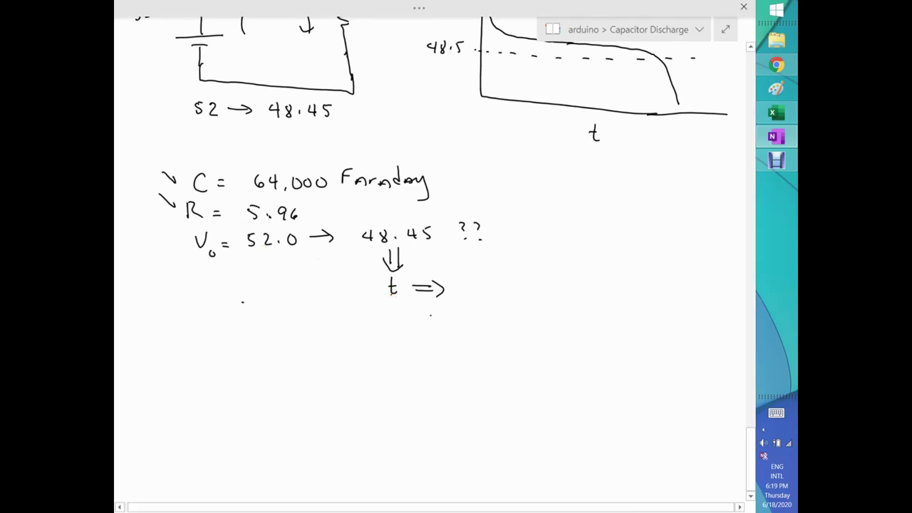
pyautogui.scroll(5, 430, 314)
pyautogui.scroll(-10, 308, 446)
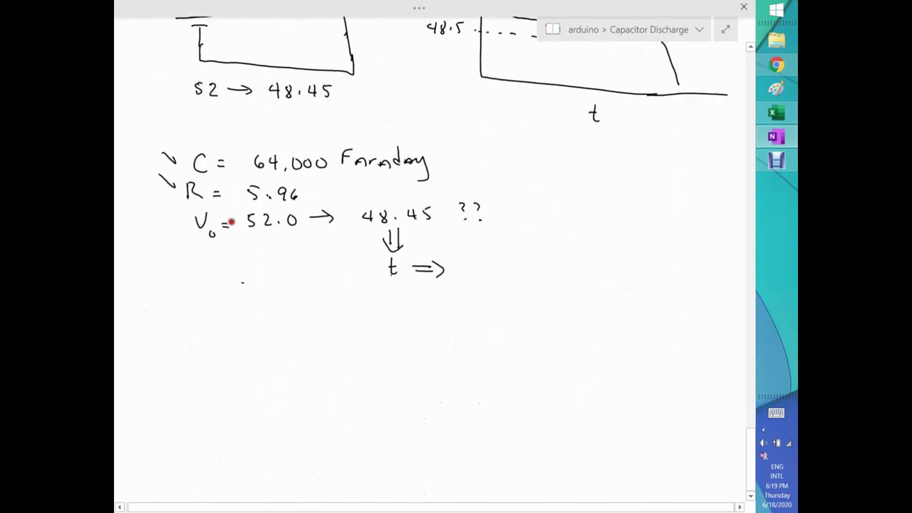
# Write V = V₀e^(−t/RC), fixing the first V, and circle 48.45.
pyautogui.moveTo(220, 282); pyautogui.dragTo(249, 289)
pyautogui.moveTo(242, 292)
pyautogui.mouseDown()
pyautogui.moveTo(268, 286)
pyautogui.moveTo(274, 294)
pyautogui.mouseUp()
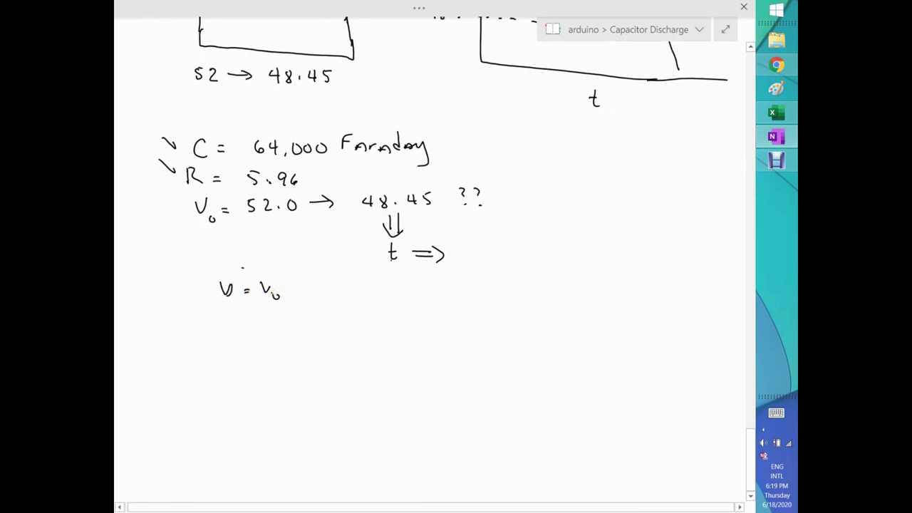
pyautogui.moveTo(222, 288)
pyautogui.mouseDown()
pyautogui.moveTo(230, 292)
pyautogui.moveTo(234, 267)
pyautogui.moveTo(220, 281)
pyautogui.moveTo(228, 278)
pyautogui.mouseUp()
pyautogui.moveTo(295, 292)
pyautogui.mouseDown()
pyautogui.moveTo(308, 292)
pyautogui.moveTo(306, 271)
pyautogui.moveTo(351, 272)
pyautogui.mouseUp()
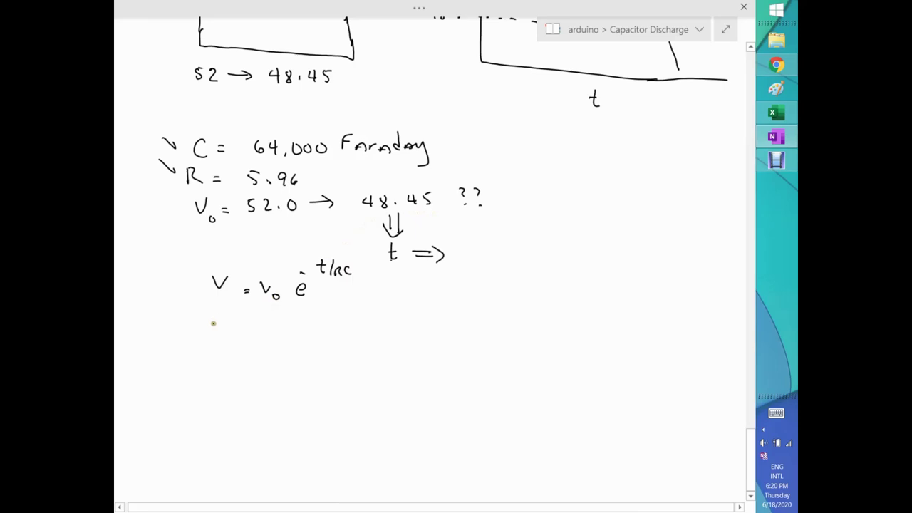
pyautogui.moveTo(370, 175)
pyautogui.mouseDown()
pyautogui.moveTo(442, 187)
pyautogui.moveTo(431, 211)
pyautogui.moveTo(372, 216)
pyautogui.moveTo(366, 172)
pyautogui.mouseUp()
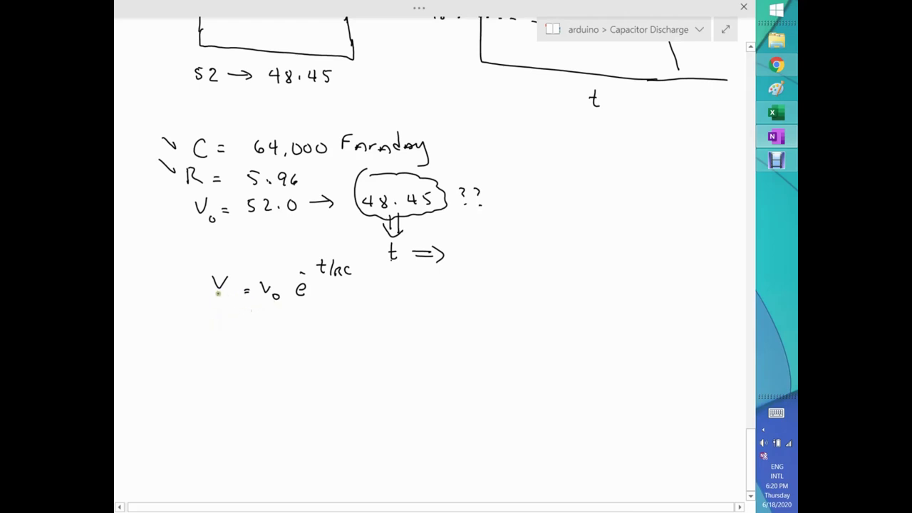
# Derive V/V₀ = e^(−t/RC) and then ln V/V₀ = −t/RC on the following line.
pyautogui.moveTo(305, 243); pyautogui.dragTo(318, 250)
pyautogui.moveTo(231, 328)
pyautogui.mouseDown()
pyautogui.moveTo(247, 338)
pyautogui.moveTo(246, 354)
pyautogui.mouseUp()
pyautogui.moveTo(260, 335); pyautogui.dragTo(266, 335)
pyautogui.moveTo(260, 340)
pyautogui.mouseDown()
pyautogui.moveTo(300, 344)
pyautogui.moveTo(295, 321)
pyautogui.moveTo(339, 327)
pyautogui.mouseUp()
pyautogui.scroll(-1, 210, 370)
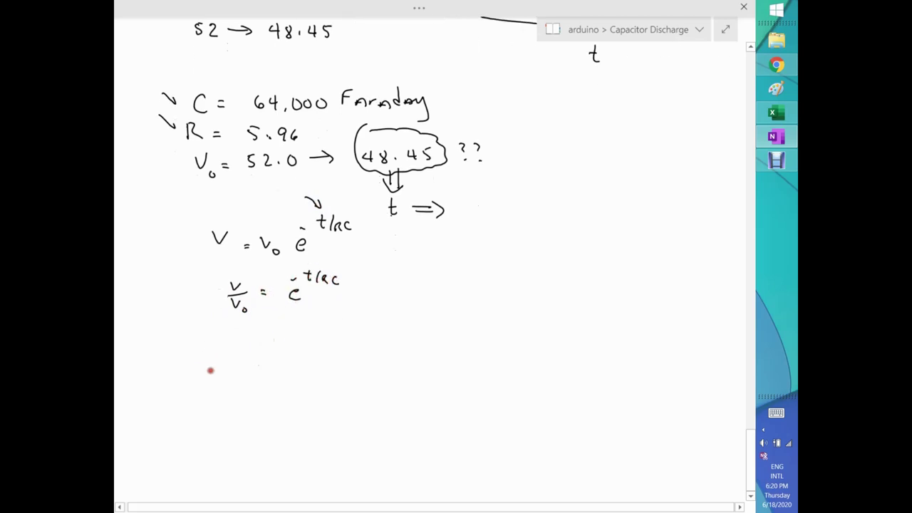
pyautogui.moveTo(200, 331)
pyautogui.mouseDown()
pyautogui.moveTo(220, 346)
pyautogui.moveTo(245, 332)
pyautogui.moveTo(246, 353)
pyautogui.moveTo(275, 340)
pyautogui.mouseUp()
pyautogui.moveTo(267, 343); pyautogui.dragTo(300, 341)
pyautogui.moveTo(313, 329)
pyautogui.mouseDown()
pyautogui.moveTo(311, 343)
pyautogui.moveTo(319, 333)
pyautogui.mouseUp()
pyautogui.moveTo(309, 346)
pyautogui.mouseDown()
pyautogui.moveTo(329, 345)
pyautogui.moveTo(322, 358)
pyautogui.moveTo(330, 356)
pyautogui.mouseUp()
# Write the solved form t = −RC ln(V/V₀).
pyautogui.scroll(-2, 201, 386)
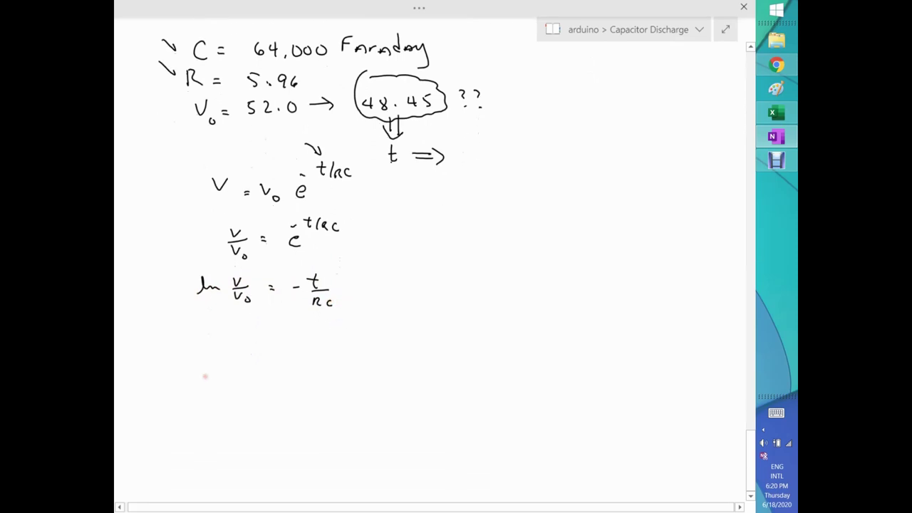
pyautogui.moveTo(209, 327)
pyautogui.mouseDown()
pyautogui.moveTo(212, 350)
pyautogui.moveTo(215, 333)
pyautogui.moveTo(295, 346)
pyautogui.moveTo(337, 345)
pyautogui.moveTo(369, 330)
pyautogui.moveTo(372, 358)
pyautogui.mouseUp()
pyautogui.moveTo(252, 341); pyautogui.dragTo(260, 340)
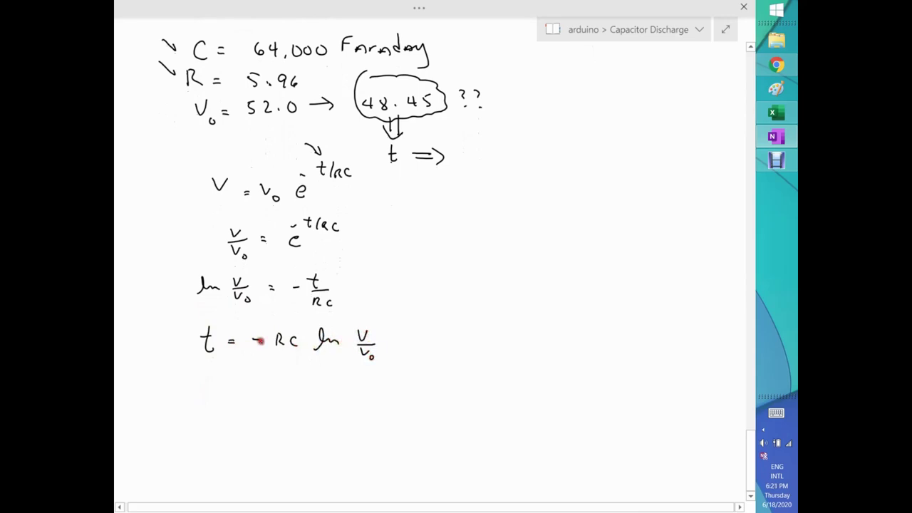
pyautogui.moveTo(354, 330); pyautogui.dragTo(352, 362)
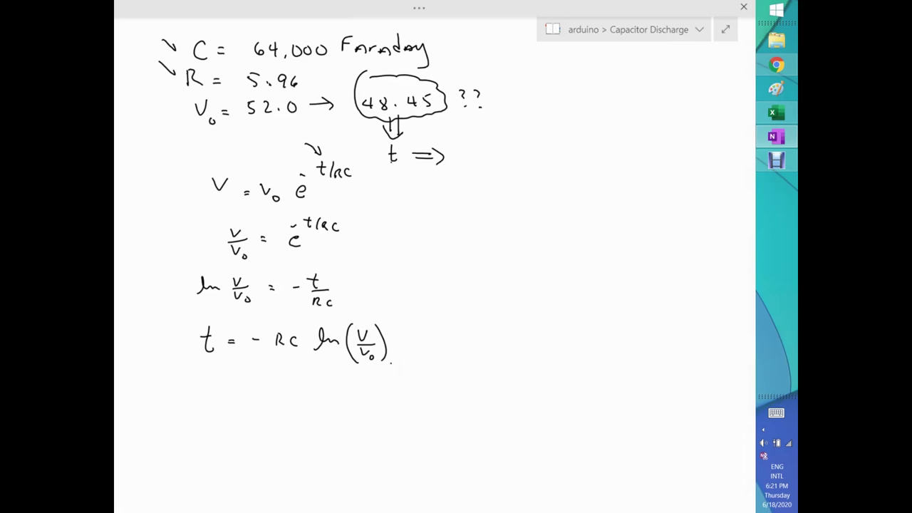
pyautogui.click(776, 65)
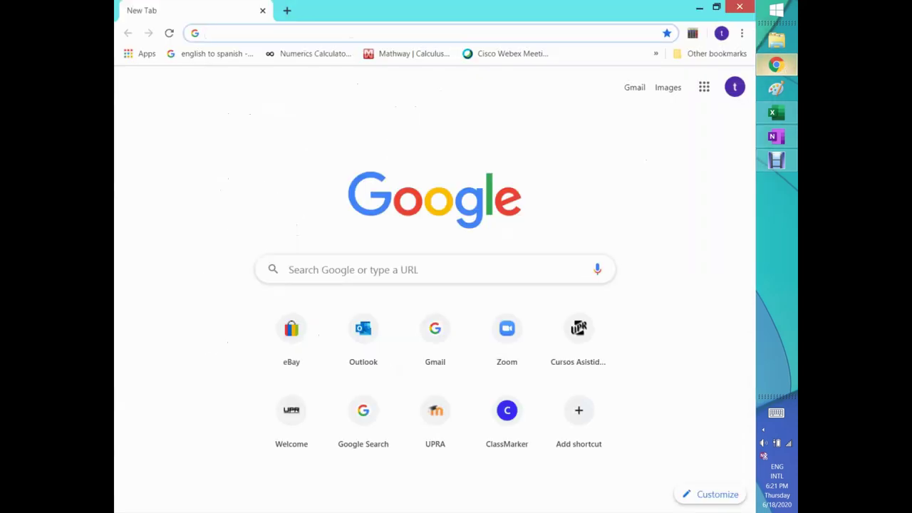
# Go to numerics.info in the Chrome address bar.
pyautogui.write('numerics.info')
pyautogui.press('Return')
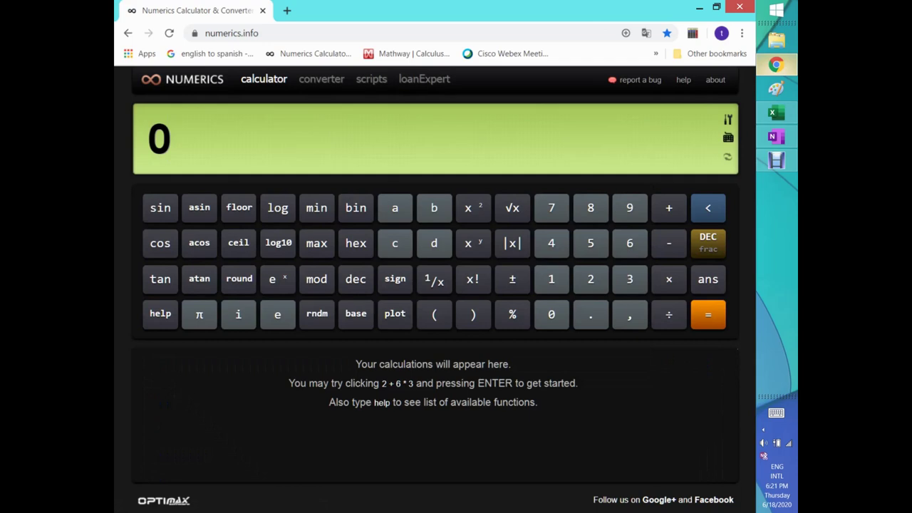
# Enter 5.96*64000* in the Numerics calculator.
pyautogui.write('5.')
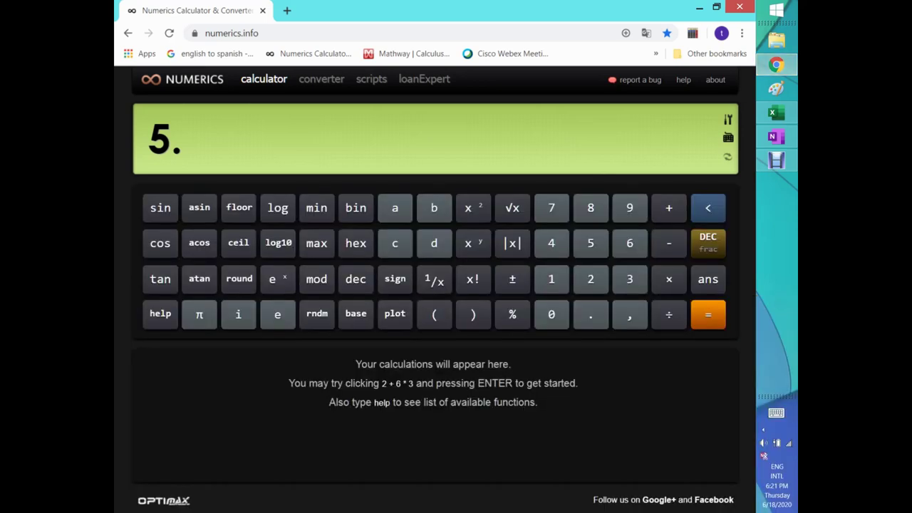
pyautogui.write('9')
pyautogui.click(781, 305)
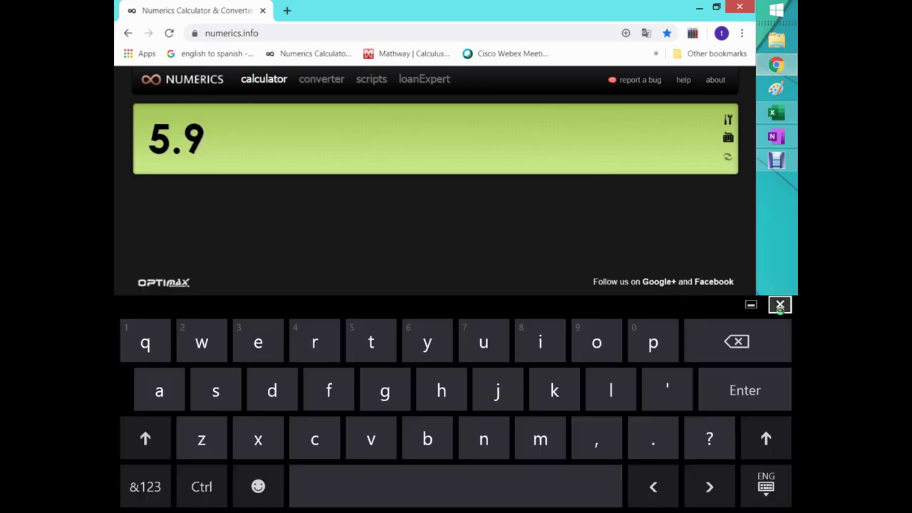
pyautogui.click(629, 243)
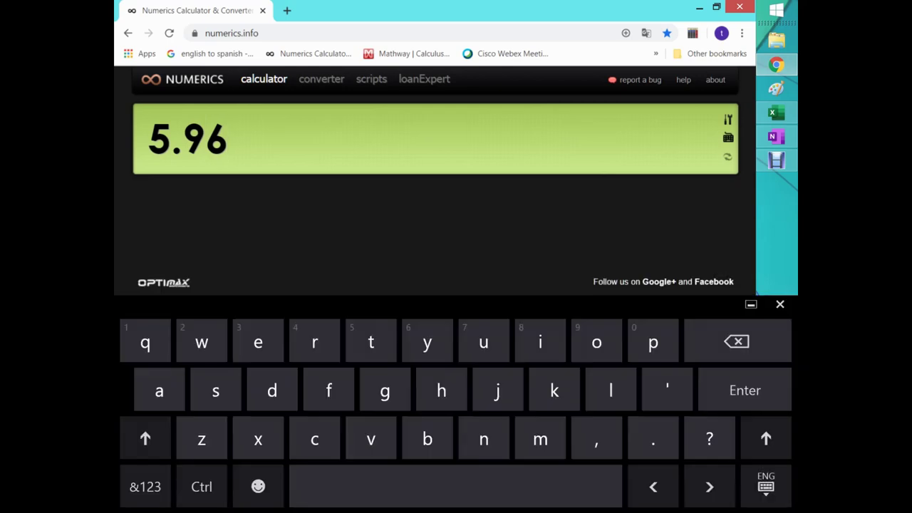
pyautogui.click(780, 304)
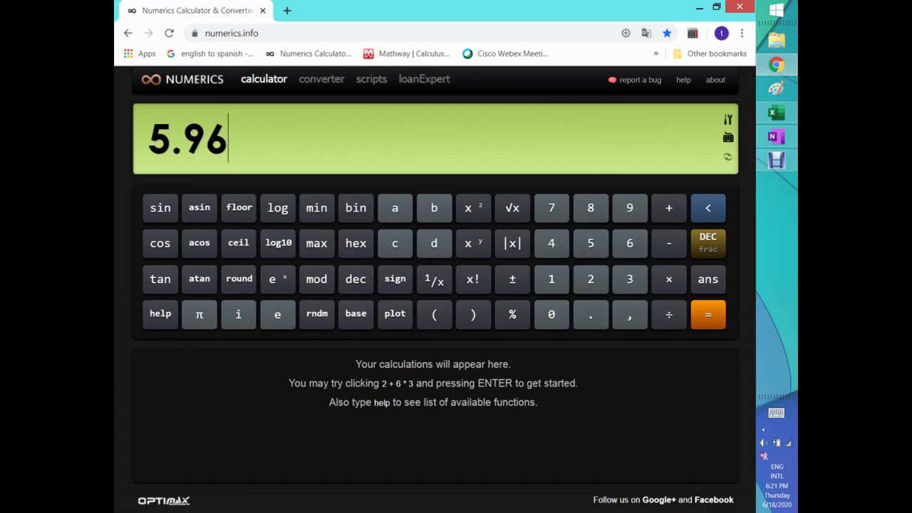
pyautogui.click(668, 278)
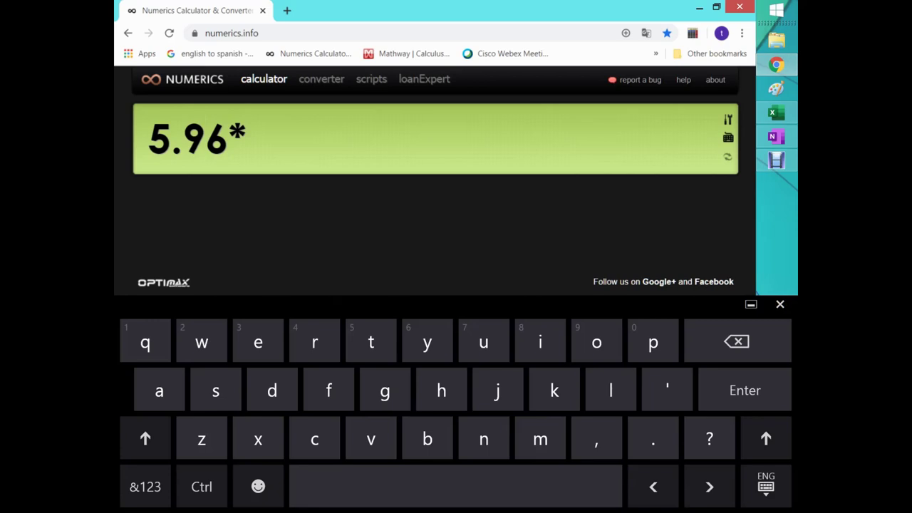
pyautogui.click(145, 487)
pyautogui.write('6')
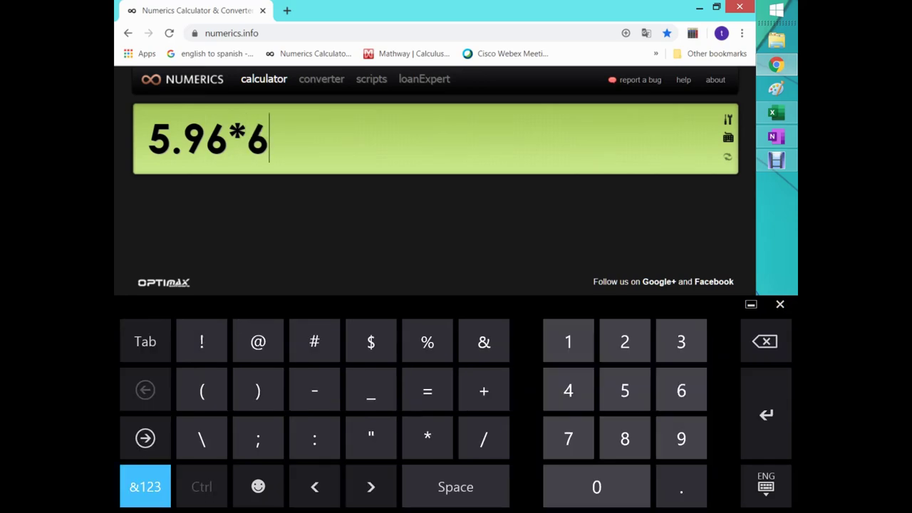
pyautogui.write('4000')
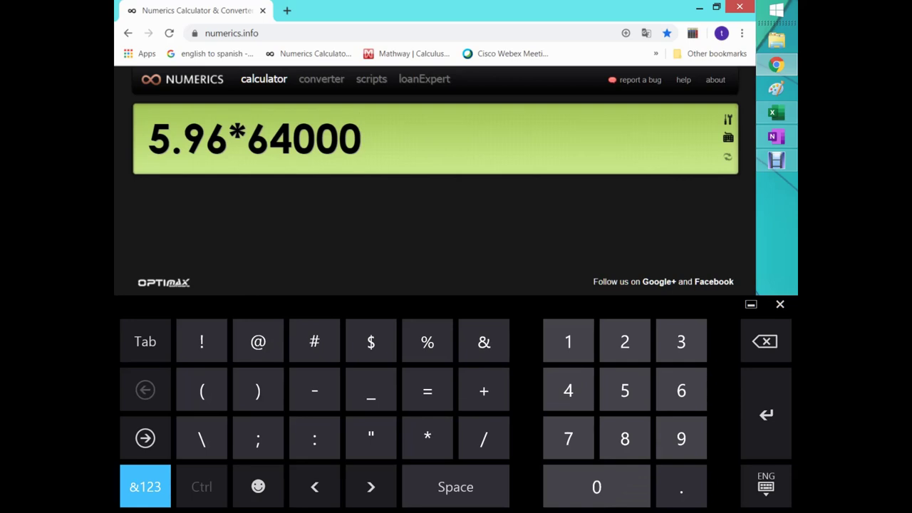
pyautogui.press('BackSpace')
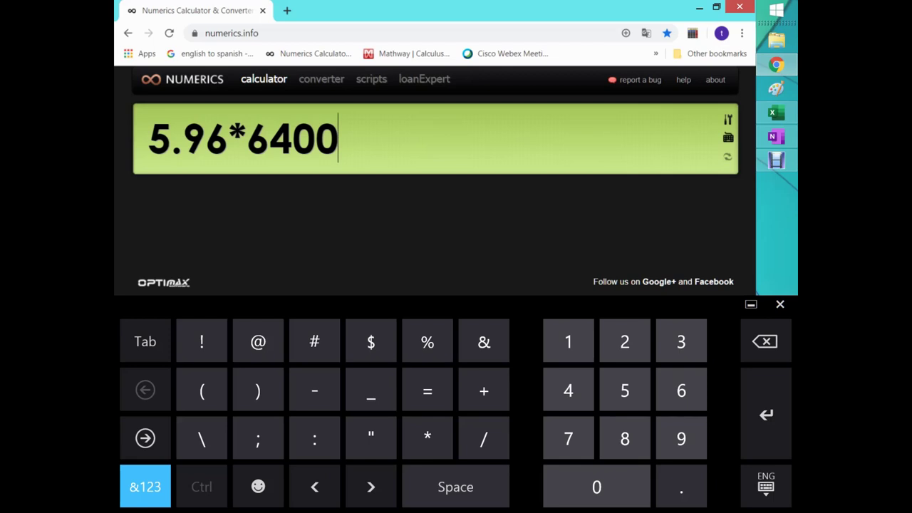
pyautogui.write('0')
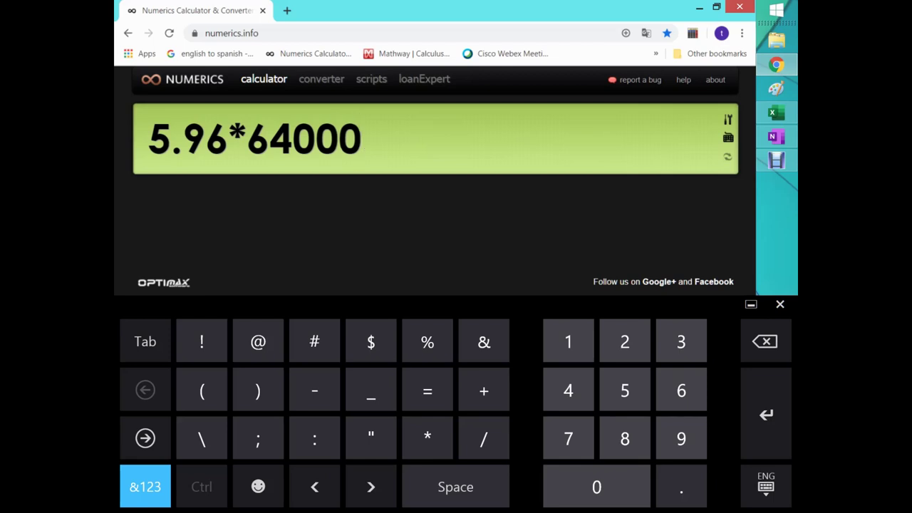
pyautogui.click(779, 304)
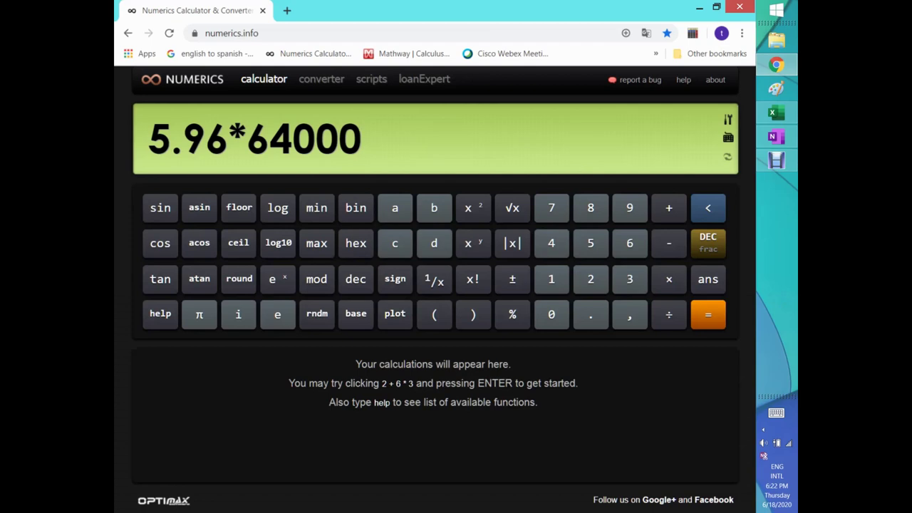
pyautogui.click(668, 279)
pyautogui.click(779, 305)
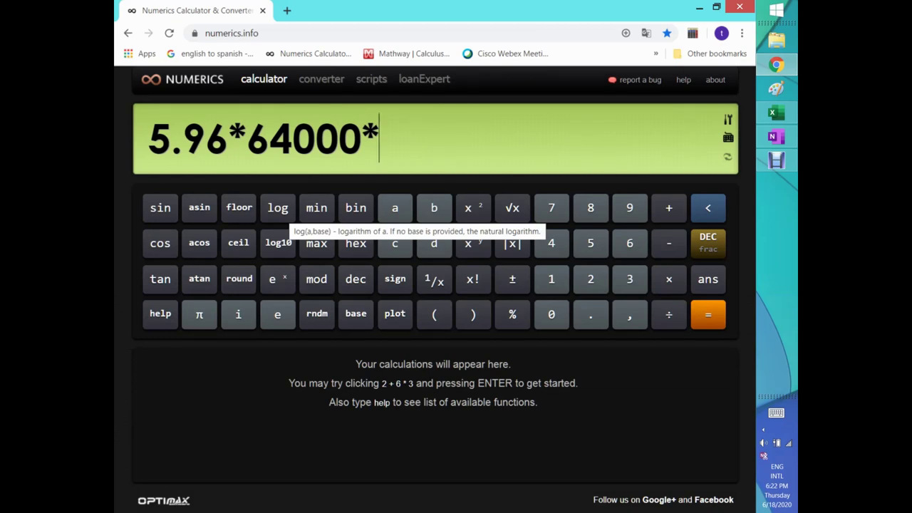
# Insert log( and enter the numerator 48.45, correcting mistyped digits.
pyautogui.click(278, 207)
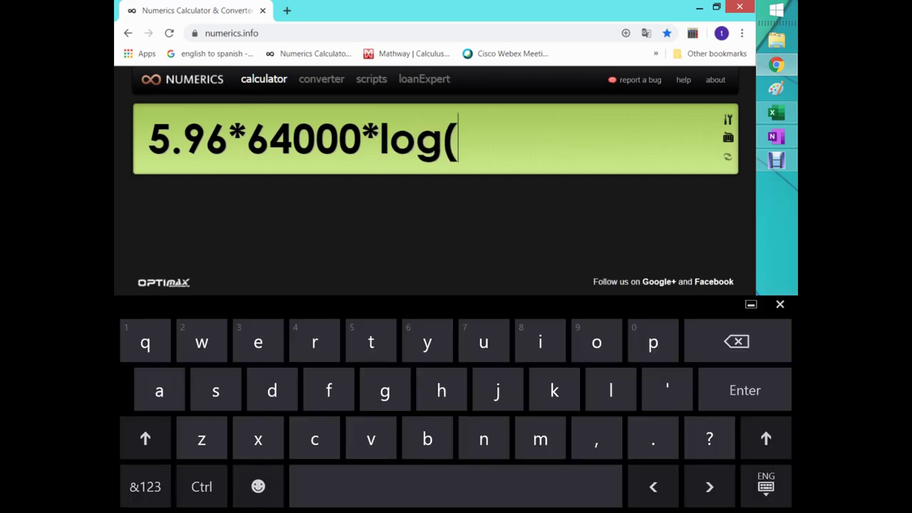
pyautogui.click(145, 487)
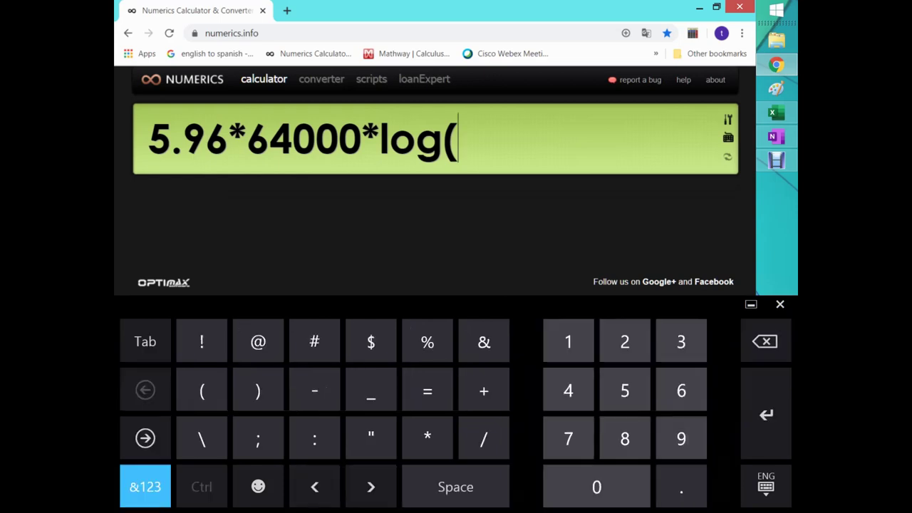
pyautogui.click(568, 390)
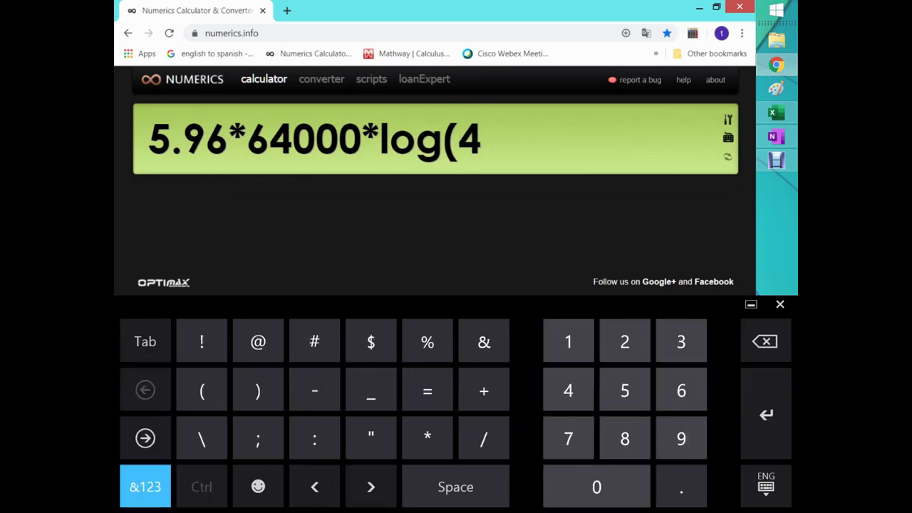
pyautogui.click(624, 438)
pyautogui.click(596, 486)
pyautogui.click(568, 390)
pyautogui.click(625, 390)
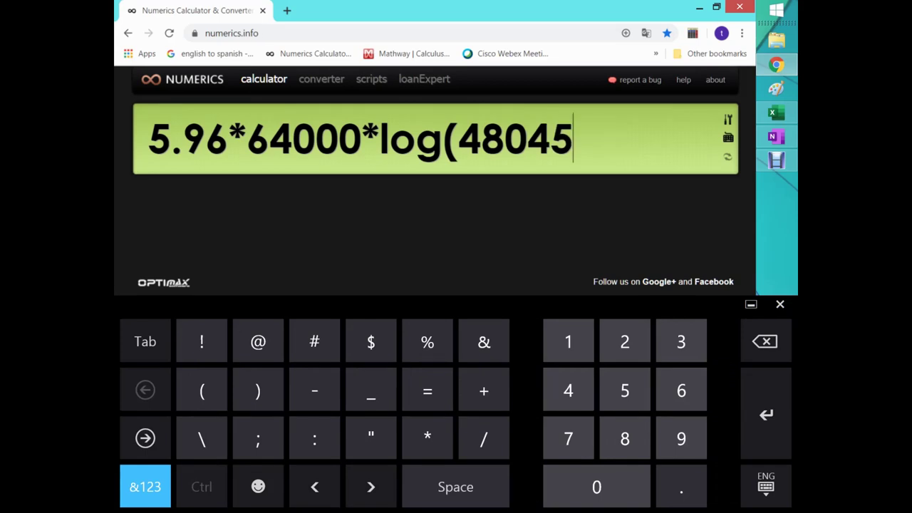
pyautogui.click(764, 342)
pyautogui.click(764, 341)
pyautogui.click(764, 342)
pyautogui.click(681, 486)
pyautogui.click(568, 390)
pyautogui.click(625, 391)
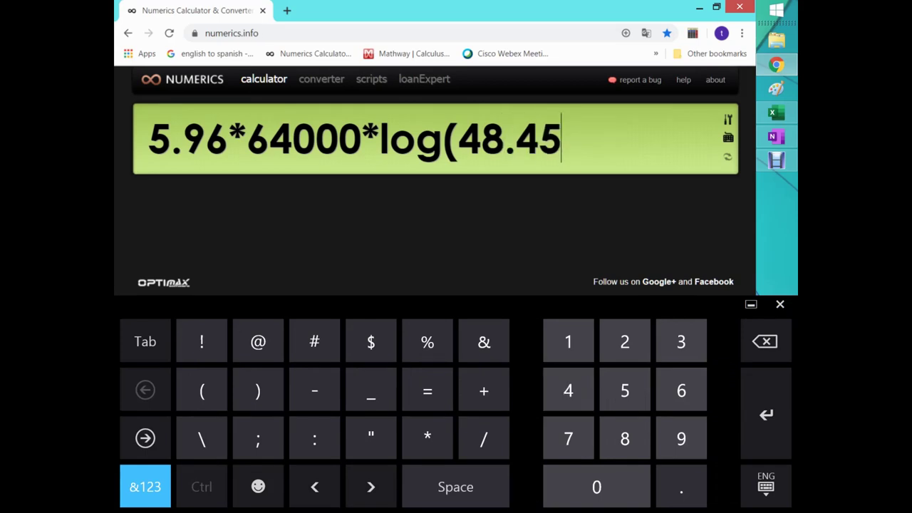
# Finish with /52), evaluate, and reveal the result −26972.15.
pyautogui.click(483, 439)
pyautogui.click(624, 390)
pyautogui.click(625, 341)
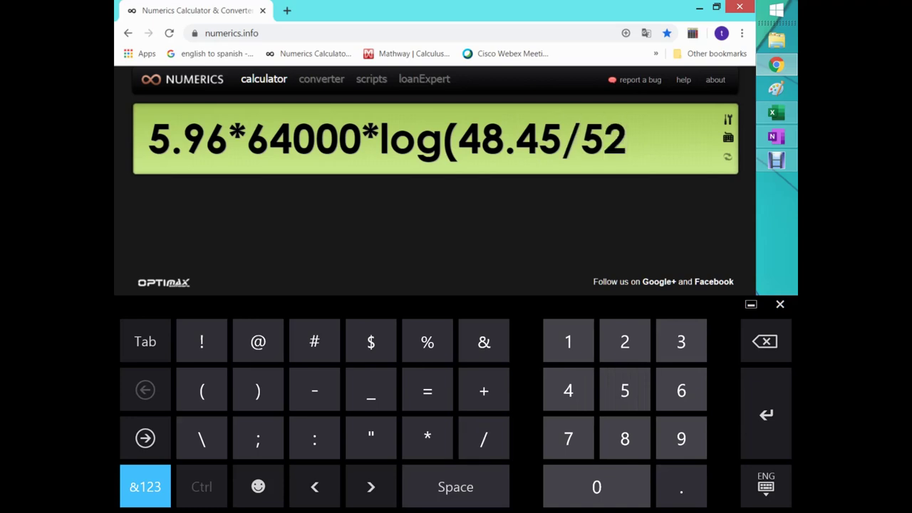
pyautogui.click(258, 391)
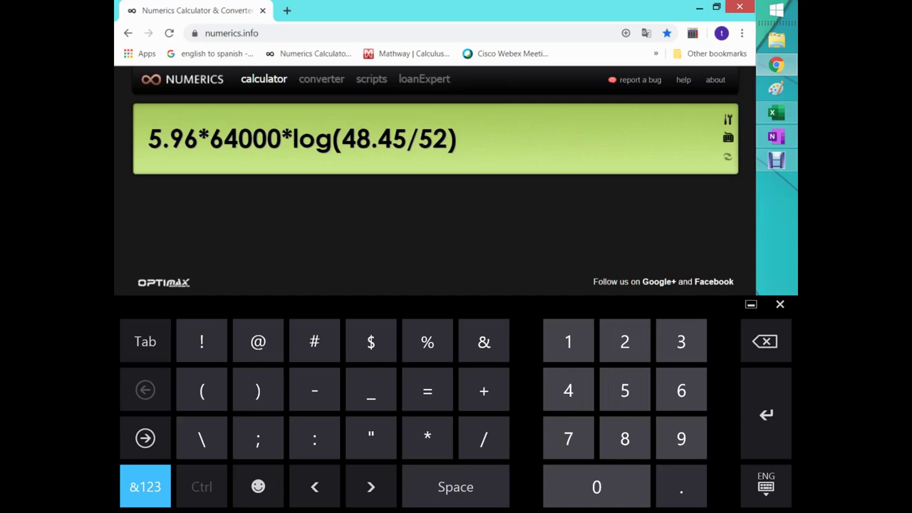
pyautogui.press('Return')
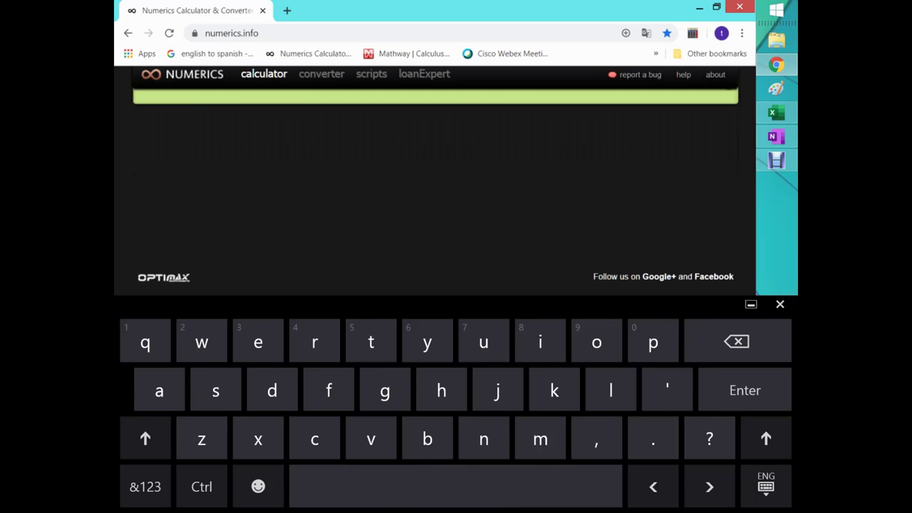
pyautogui.click(779, 304)
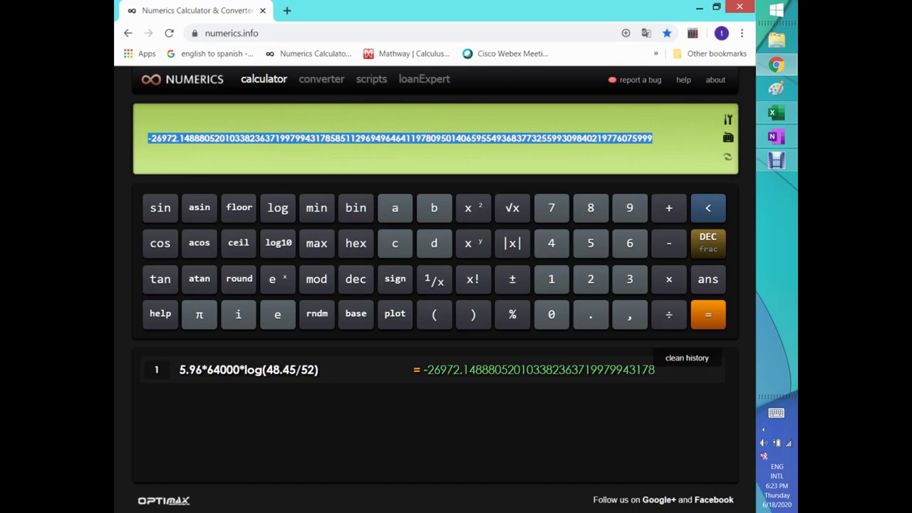
# Switch back to the OneNote Capacitor Discharge page showing t = −RC ln(V/V₀).
pyautogui.click(776, 136)
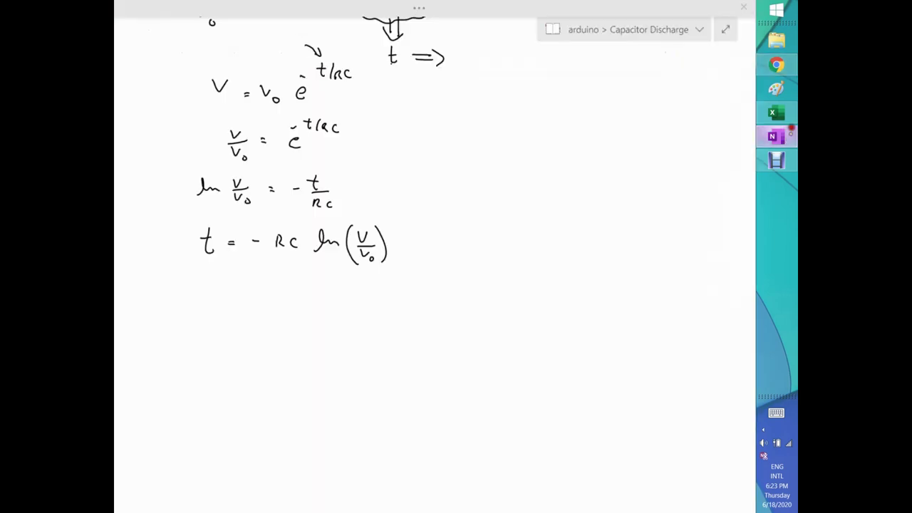
# Handwrite 't = 26,972' below the last equation.
pyautogui.moveTo(198, 276); pyautogui.dragTo(202, 292)
pyautogui.moveTo(193, 282); pyautogui.dragTo(222, 283)
pyautogui.moveTo(214, 287); pyautogui.dragTo(329, 288)
pyautogui.click(284, 290)
# Handwrite '= 5.96 × 64,000 ln(48.45/52)' after the formula.
pyautogui.moveTo(403, 243); pyautogui.dragTo(412, 243)
pyautogui.moveTo(403, 248); pyautogui.dragTo(411, 248)
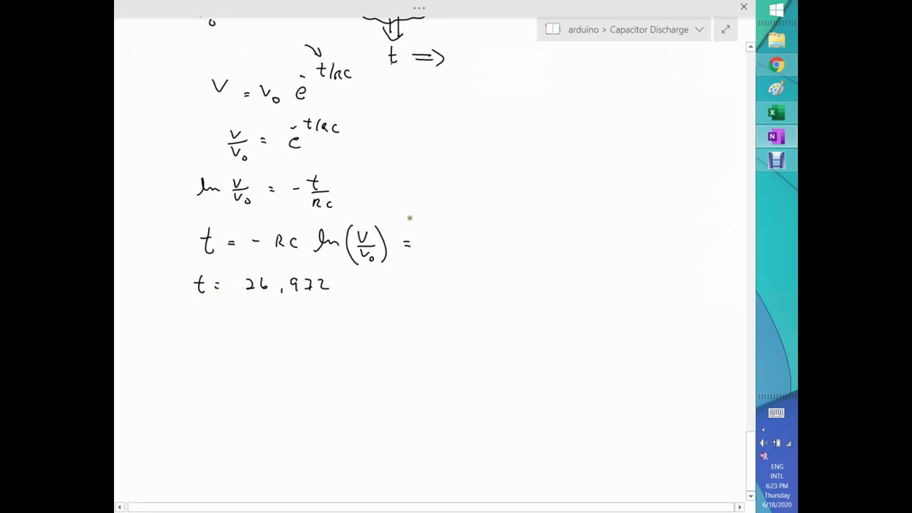
pyautogui.moveTo(421, 237); pyautogui.dragTo(428, 237)
pyautogui.moveTo(431, 245)
pyautogui.mouseDown()
pyautogui.moveTo(526, 243)
pyautogui.moveTo(500, 255)
pyautogui.moveTo(555, 243)
pyautogui.moveTo(572, 253)
pyautogui.moveTo(614, 239)
pyautogui.moveTo(628, 248)
pyautogui.moveTo(643, 242)
pyautogui.mouseUp()
pyautogui.click(617, 242)
pyautogui.moveTo(594, 257); pyautogui.dragTo(647, 257)
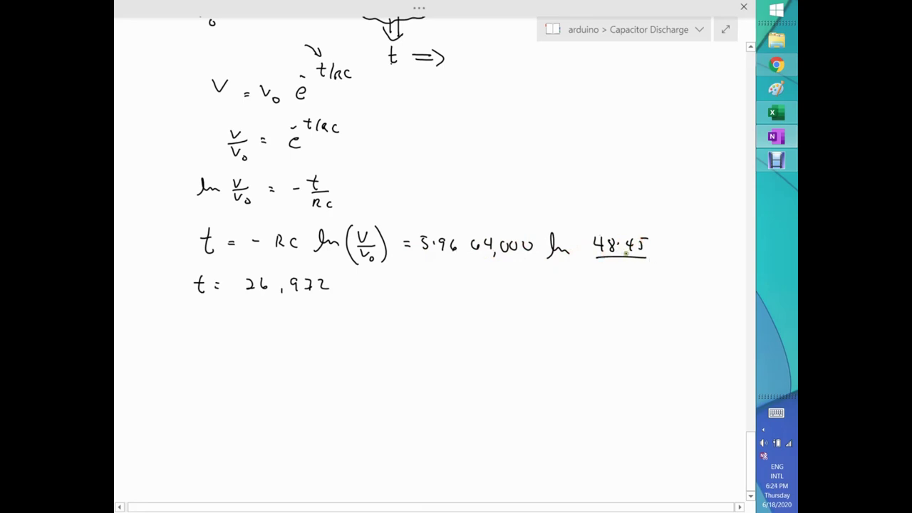
pyautogui.moveTo(606, 267); pyautogui.dragTo(610, 275)
pyautogui.moveTo(619, 265); pyautogui.dragTo(628, 275)
pyautogui.moveTo(590, 231); pyautogui.dragTo(585, 279)
pyautogui.moveTo(647, 229); pyautogui.dragTo(652, 282)
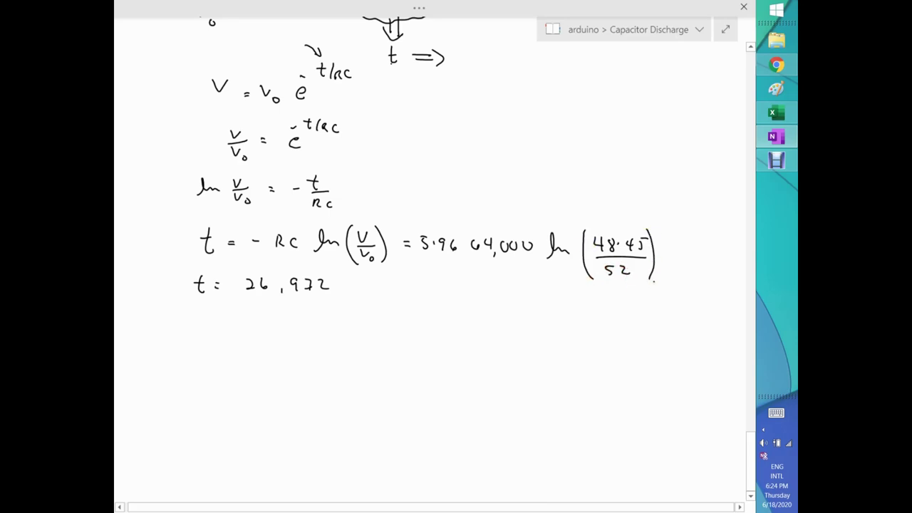
# Add 'sec.' after 26,972 and bracket 5.96 with a multiplication sign.
pyautogui.moveTo(364, 280); pyautogui.dragTo(359, 290)
pyautogui.moveTo(375, 283); pyautogui.dragTo(386, 290)
pyautogui.click(394, 288)
pyautogui.moveTo(423, 231); pyautogui.dragTo(420, 258)
pyautogui.moveTo(453, 229)
pyautogui.mouseDown()
pyautogui.moveTo(454, 257)
pyautogui.moveTo(473, 251)
pyautogui.moveTo(463, 251)
pyautogui.mouseUp()
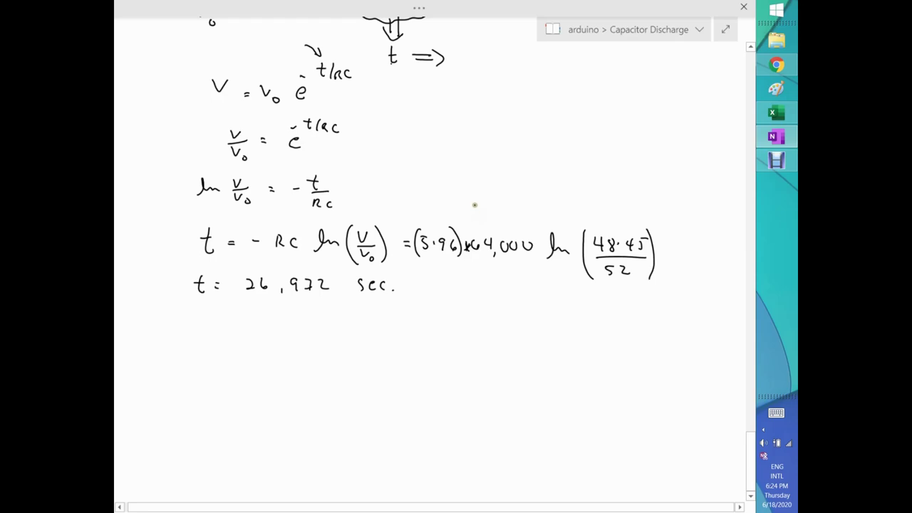
# Annotate 64,000 with an arrow to 640×10² and change the denominator 52 to 520.
pyautogui.moveTo(481, 205)
pyautogui.mouseDown()
pyautogui.moveTo(482, 228)
pyautogui.moveTo(489, 193)
pyautogui.moveTo(515, 185)
pyautogui.mouseUp()
pyautogui.moveTo(514, 175)
pyautogui.mouseDown()
pyautogui.moveTo(519, 188)
pyautogui.moveTo(528, 175)
pyautogui.moveTo(560, 174)
pyautogui.mouseUp()
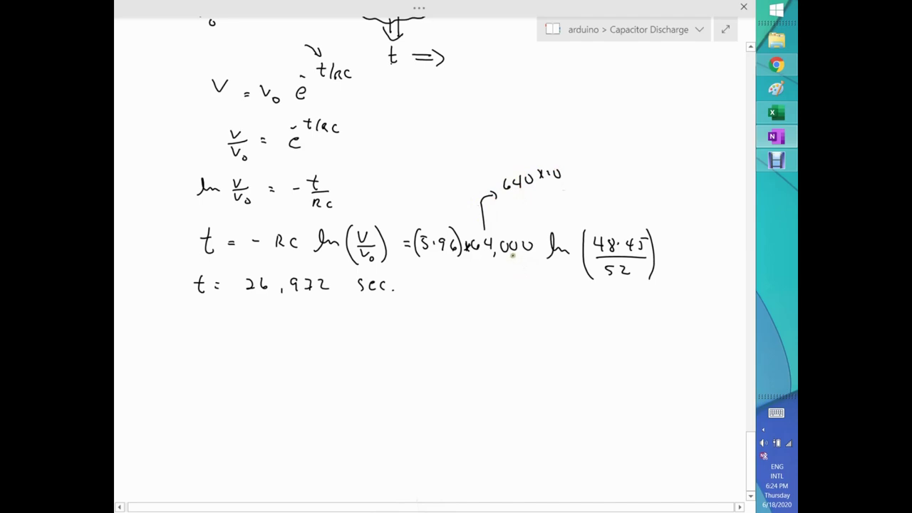
pyautogui.moveTo(559, 154); pyautogui.dragTo(568, 162)
pyautogui.moveTo(629, 264)
pyautogui.mouseDown()
pyautogui.moveTo(632, 272)
pyautogui.moveTo(641, 264)
pyautogui.mouseUp()
# Write 't = 27,000' on a new line below t = 26,972 sec.
pyautogui.moveTo(234, 318)
pyautogui.mouseDown()
pyautogui.moveTo(237, 331)
pyautogui.moveTo(251, 322)
pyautogui.mouseUp()
pyautogui.moveTo(245, 327); pyautogui.dragTo(251, 327)
pyautogui.moveTo(274, 319); pyautogui.dragTo(284, 328)
pyautogui.moveTo(288, 319)
pyautogui.mouseDown()
pyautogui.moveTo(300, 332)
pyautogui.moveTo(331, 322)
pyautogui.moveTo(390, 333)
pyautogui.moveTo(413, 354)
pyautogui.moveTo(264, 342)
pyautogui.moveTo(228, 318)
pyautogui.moveTo(412, 314)
pyautogui.mouseUp()
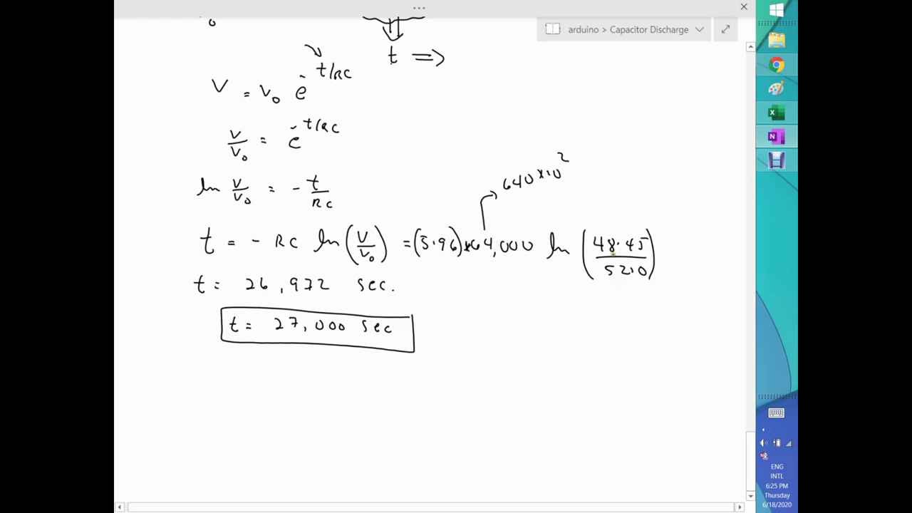
# Write 48.5 near the top right of the page and box it.
pyautogui.moveTo(522, 90); pyautogui.dragTo(528, 99)
pyautogui.moveTo(525, 90)
pyautogui.mouseDown()
pyautogui.moveTo(525, 104)
pyautogui.moveTo(562, 89)
pyautogui.mouseUp()
pyautogui.click(548, 95)
pyautogui.moveTo(508, 78)
pyautogui.mouseDown()
pyautogui.moveTo(509, 104)
pyautogui.moveTo(587, 74)
pyautogui.moveTo(512, 104)
pyautogui.moveTo(564, 111)
pyautogui.moveTo(526, 110)
pyautogui.mouseUp()
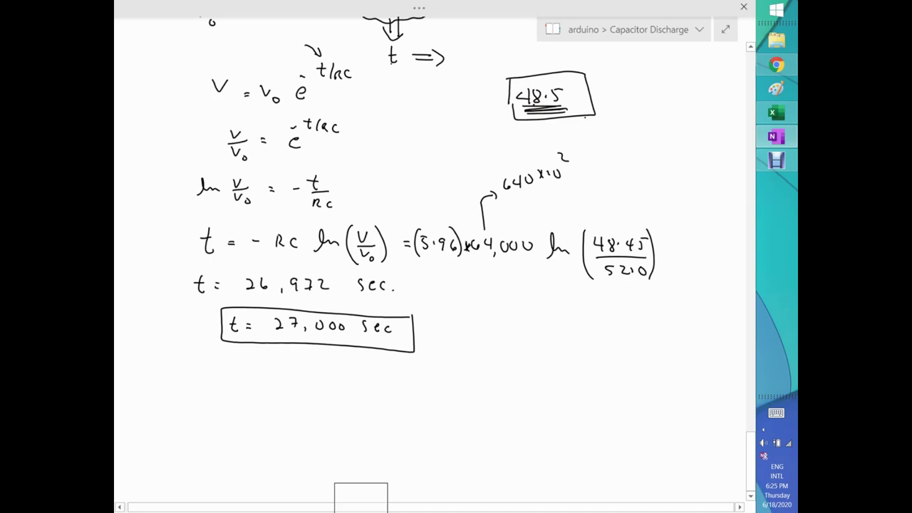
# Scroll the page down and back up to review the worked solution.
pyautogui.scroll(-2, 231, 330)
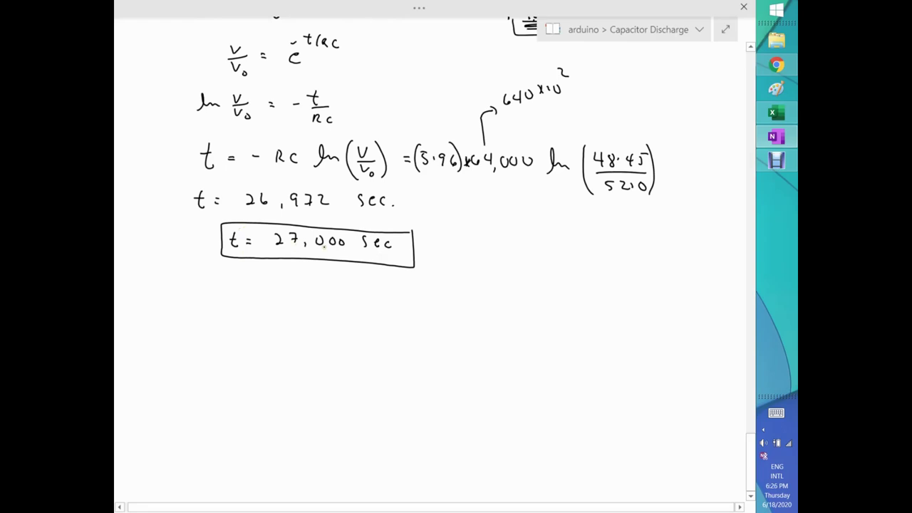
pyautogui.scroll(1, 325, 243)
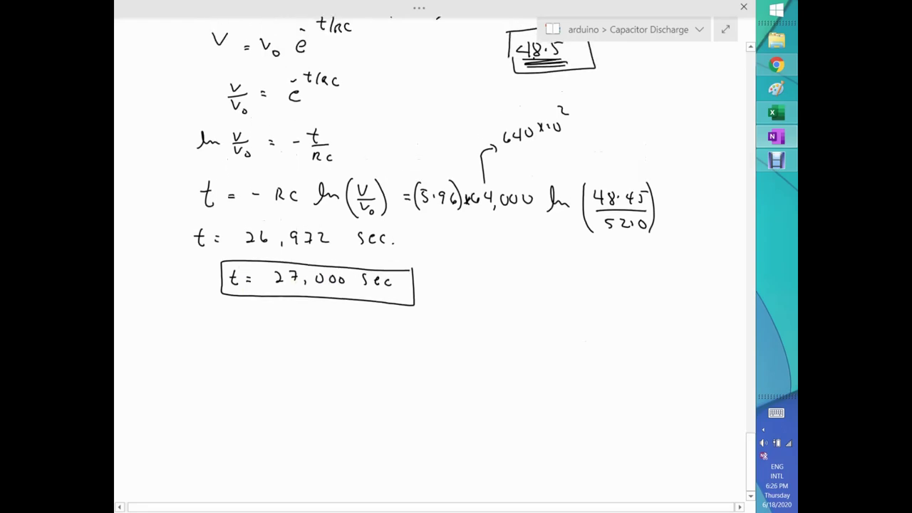
# In Numerics Calculator, divide the −26972 second result by 3600 to get hours.
pyautogui.click(776, 65)
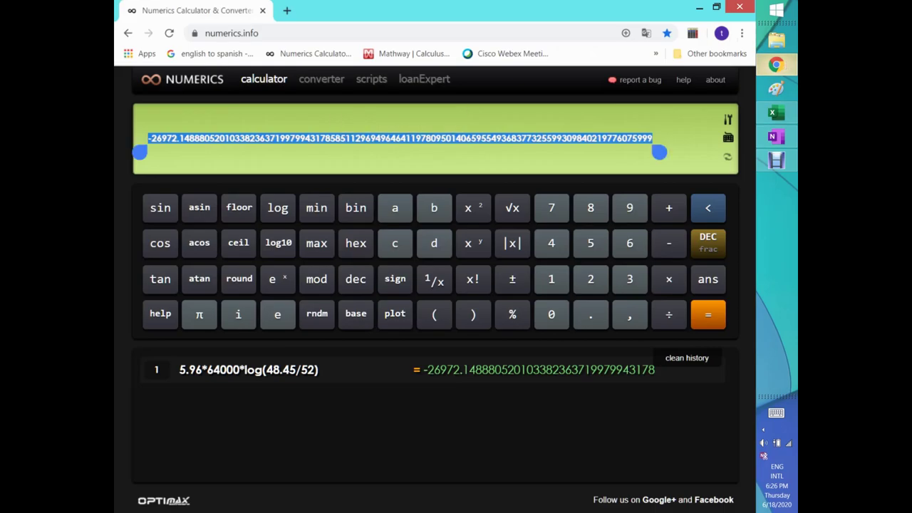
pyautogui.click(651, 140)
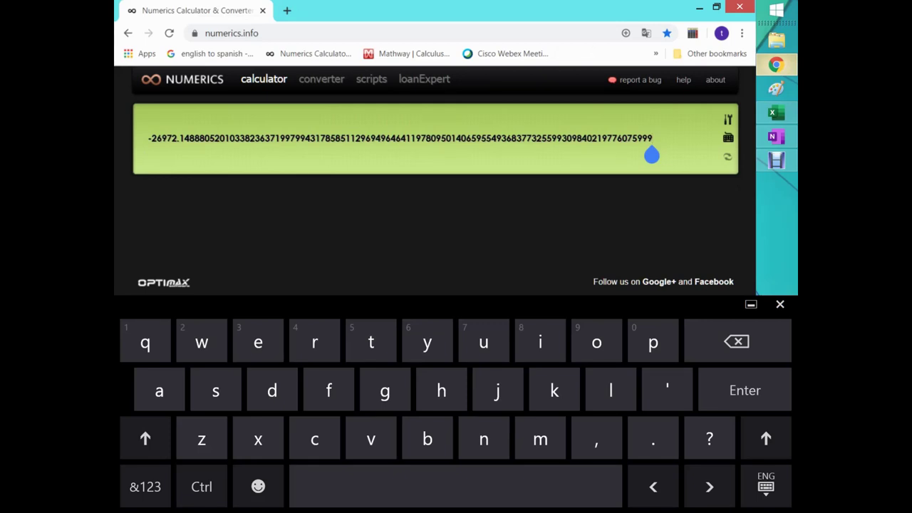
pyautogui.click(780, 304)
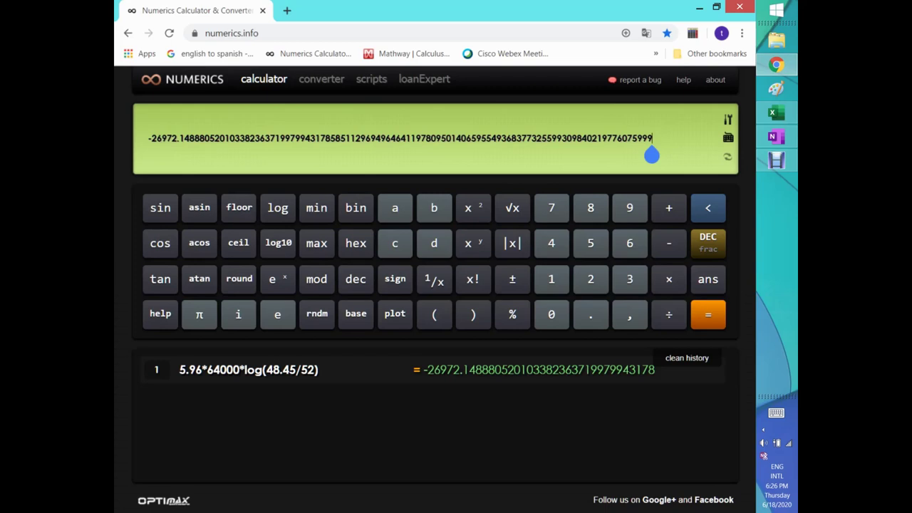
pyautogui.click(653, 142)
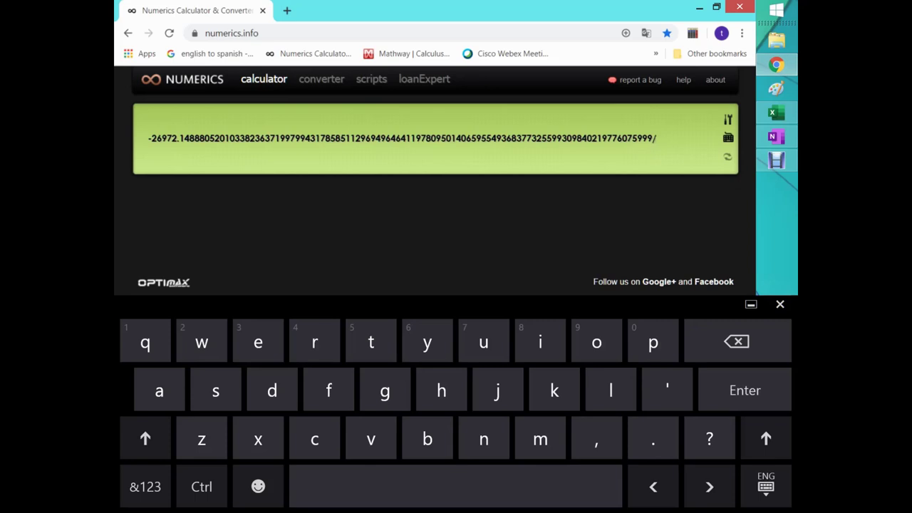
pyautogui.click(145, 486)
pyautogui.write('36')
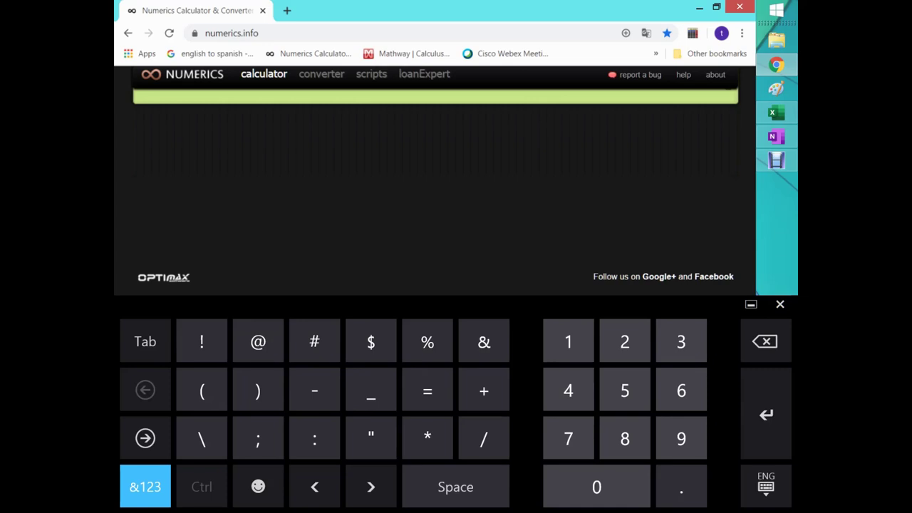
pyautogui.write('0')
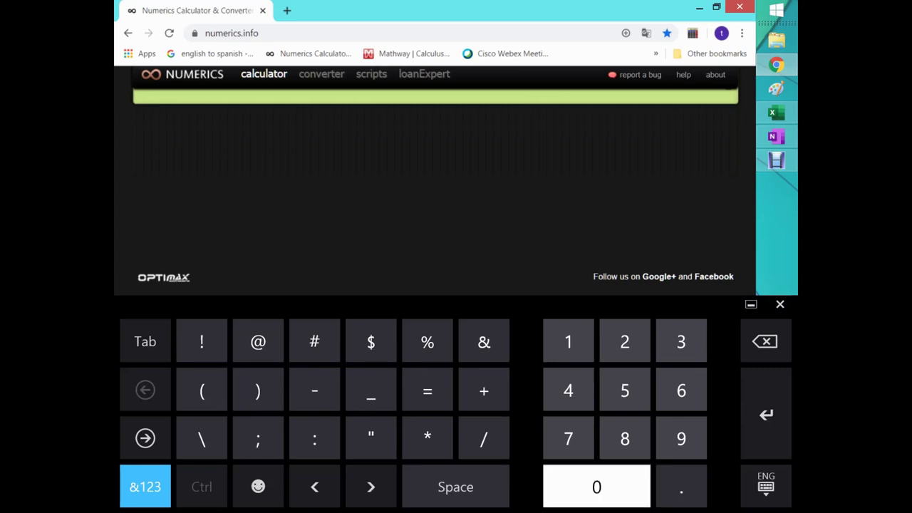
pyautogui.press('Return')
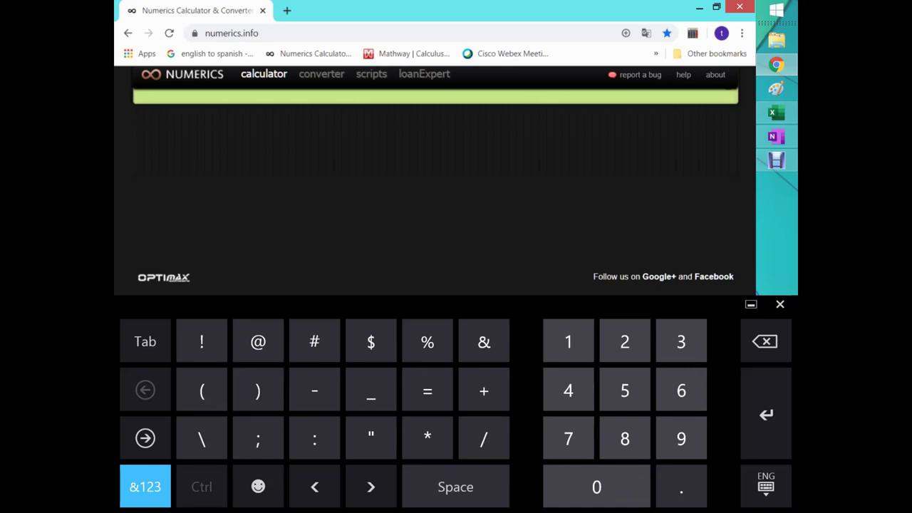
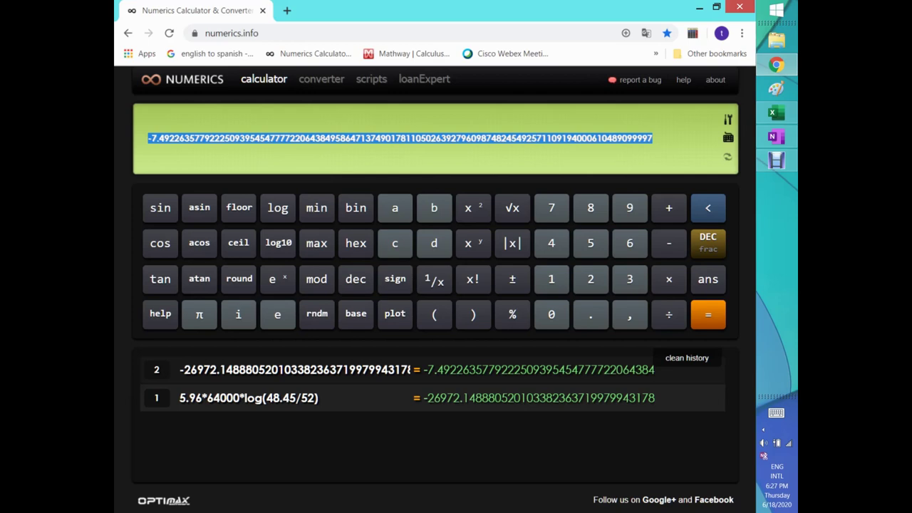
# Switch from the Numerics calculator back to the OneNote capacitor discharge notes.
pyautogui.click(776, 136)
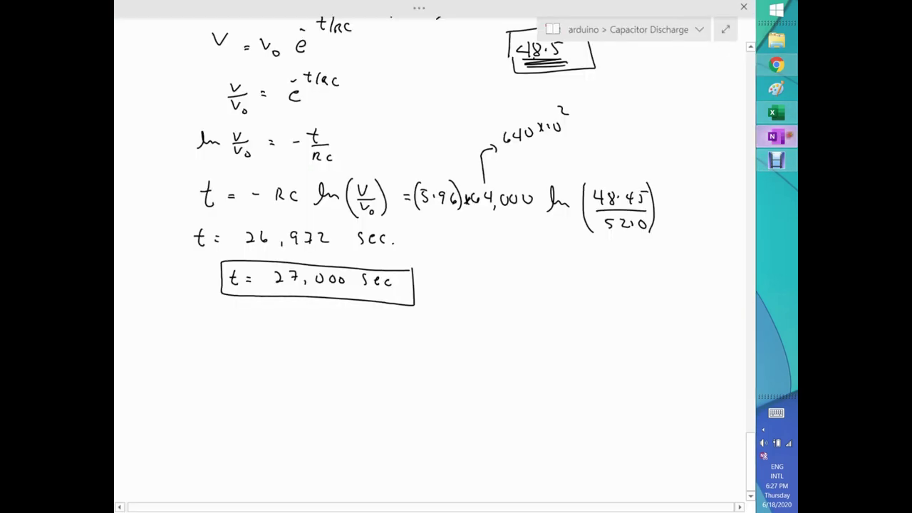
# Draw a check mark beside the boxed t = 27,000 sec result.
pyautogui.moveTo(203, 277); pyautogui.dragTo(185, 263)
pyautogui.scroll(5, 184, 262)
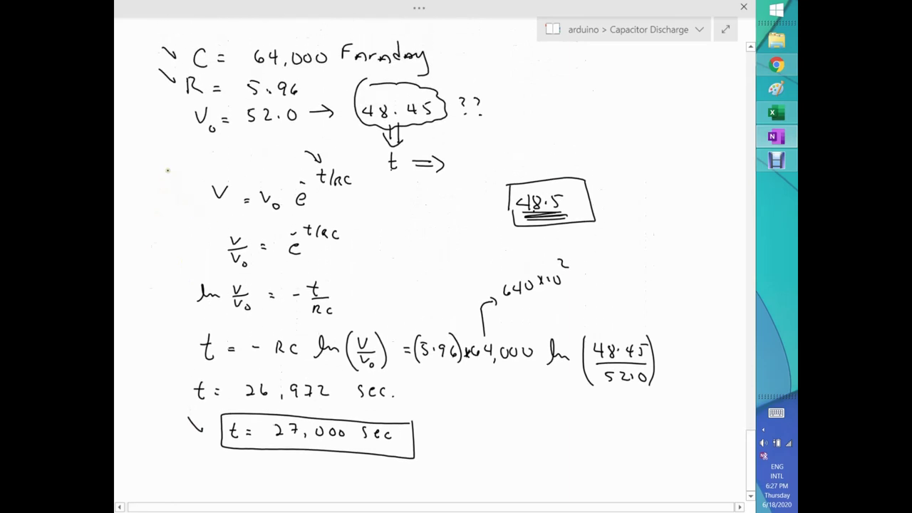
pyautogui.scroll(10, 187, 244)
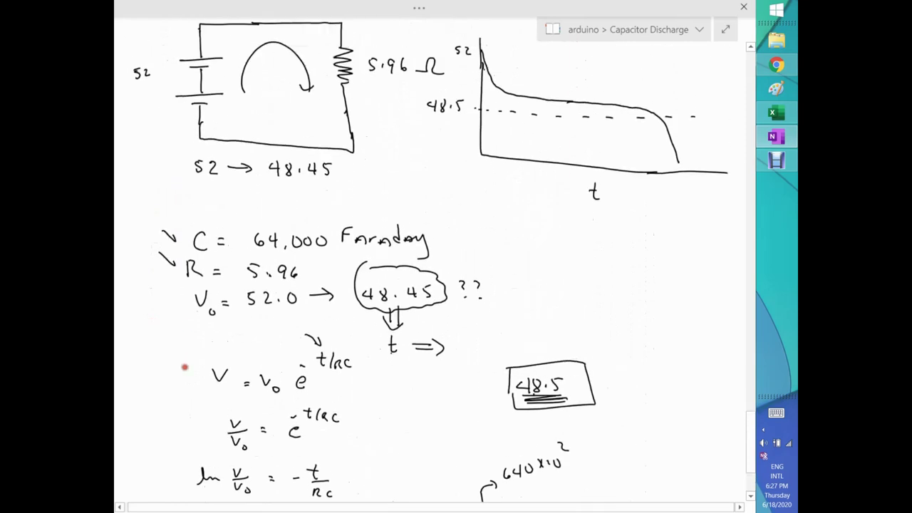
pyautogui.scroll(5, 277, 288)
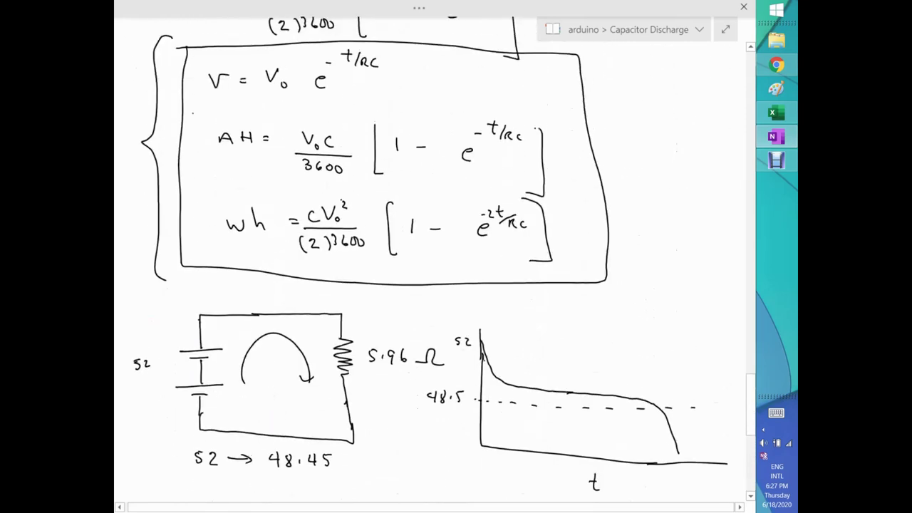
pyautogui.scroll(3, 270, 391)
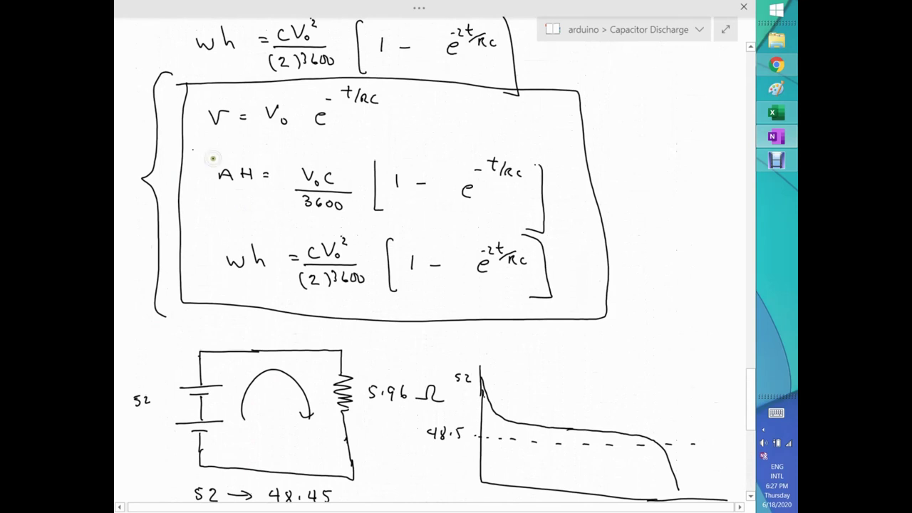
# Copy the handwritten AH formula from the summary box and return below the boxed result.
pyautogui.moveTo(194, 152)
pyautogui.mouseDown()
pyautogui.moveTo(504, 143)
pyautogui.moveTo(574, 224)
pyautogui.moveTo(502, 236)
pyautogui.moveTo(209, 216)
pyautogui.moveTo(200, 193)
pyautogui.mouseUp()
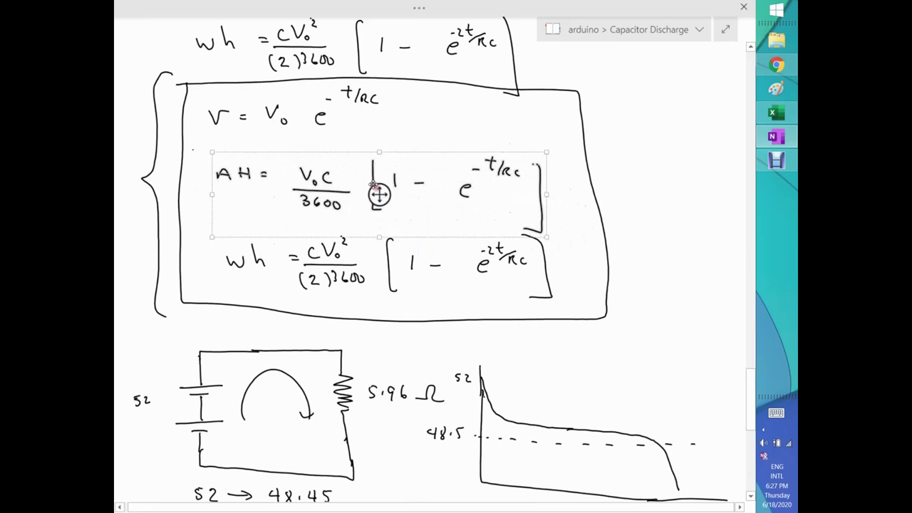
pyautogui.rightClick(379, 193)
pyautogui.press('Escape')
pyautogui.scroll(-5, 235, 250)
pyautogui.scroll(-6, 175, 270)
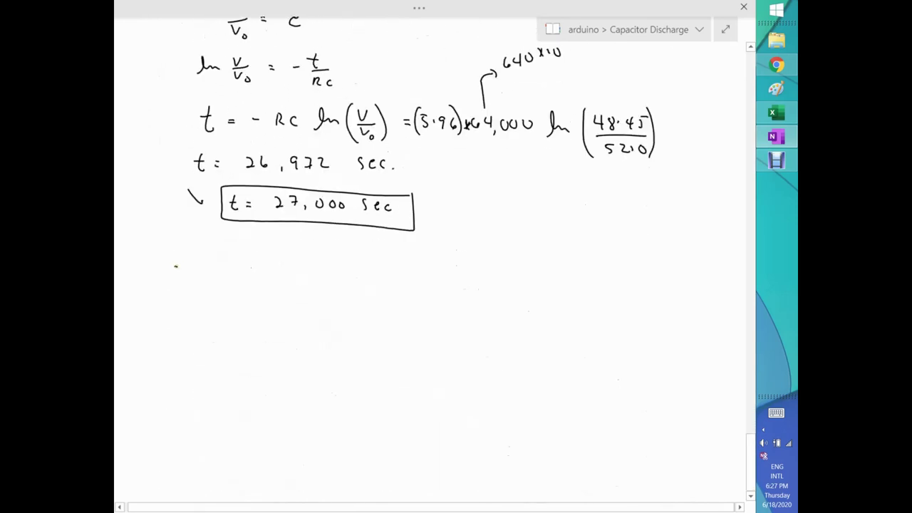
pyautogui.click(177, 266)
# Paste the copied AH formula below the boxed result and deselect it.
pyautogui.click(208, 335)
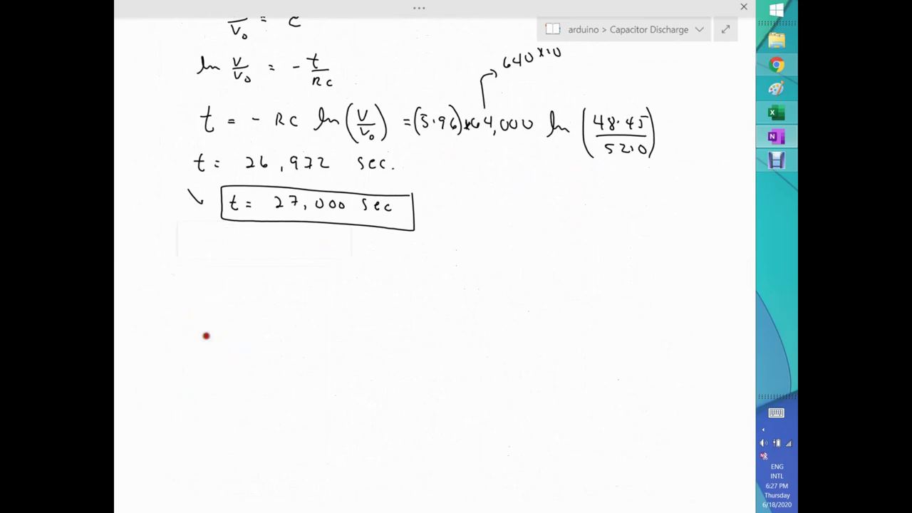
pyautogui.scroll(-3, 167, 324)
pyautogui.click(360, 331)
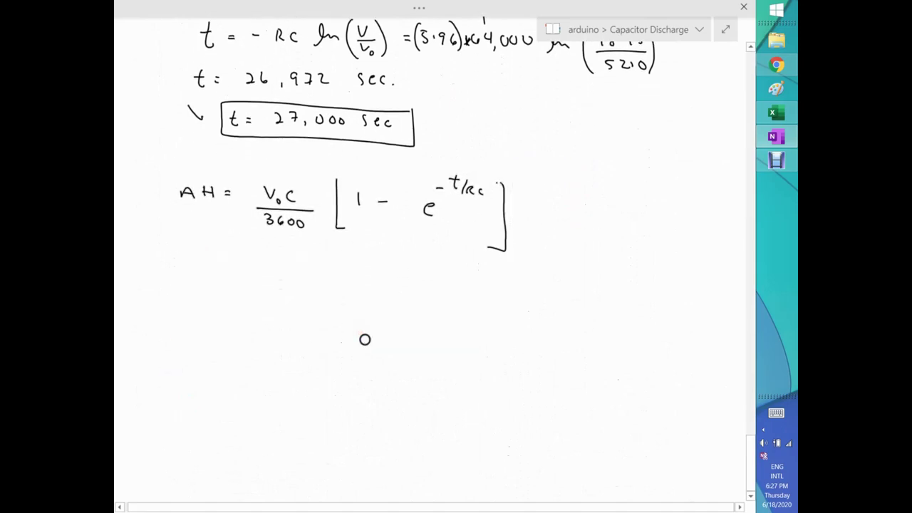
# Handwrite AH = (52)64,000/3600 [1 − e beneath the pasted formula.
pyautogui.moveTo(160, 282)
pyautogui.mouseDown()
pyautogui.moveTo(240, 279)
pyautogui.moveTo(218, 283)
pyautogui.mouseUp()
pyautogui.moveTo(249, 269)
pyautogui.mouseDown()
pyautogui.moveTo(248, 283)
pyautogui.moveTo(291, 283)
pyautogui.mouseUp()
pyautogui.moveTo(301, 275); pyautogui.dragTo(321, 277)
pyautogui.moveTo(229, 292); pyautogui.dragTo(320, 292)
pyautogui.moveTo(253, 302); pyautogui.dragTo(292, 305)
pyautogui.moveTo(340, 260); pyautogui.dragTo(346, 313)
pyautogui.moveTo(362, 283)
pyautogui.mouseDown()
pyautogui.moveTo(362, 295)
pyautogui.moveTo(430, 302)
pyautogui.moveTo(430, 275)
pyautogui.moveTo(479, 269)
pyautogui.moveTo(492, 272)
pyautogui.moveTo(454, 287)
pyautogui.moveTo(488, 296)
pyautogui.mouseUp()
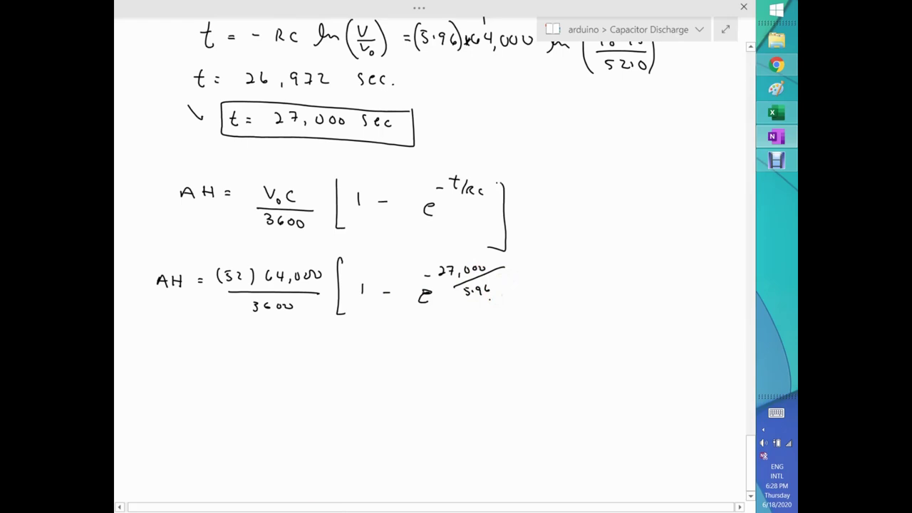
# Complete the exponent −27,000/(5.96·64,000) inside the bracket.
pyautogui.moveTo(505, 276)
pyautogui.mouseDown()
pyautogui.moveTo(503, 285)
pyautogui.moveTo(538, 270)
pyautogui.moveTo(455, 296)
pyautogui.mouseUp()
pyautogui.click(494, 283)
pyautogui.moveTo(542, 261); pyautogui.dragTo(540, 316)
pyautogui.scroll(-1, 256, 380)
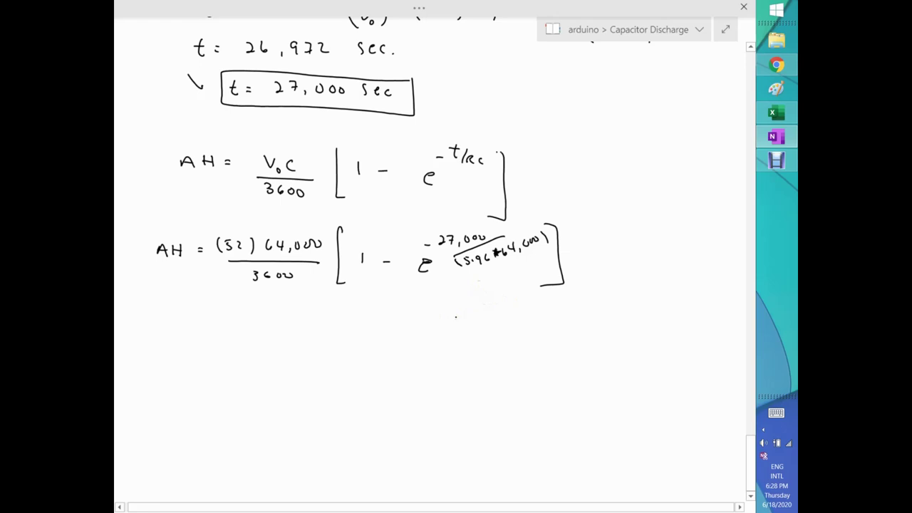
pyautogui.moveTo(425, 265); pyautogui.dragTo(432, 270)
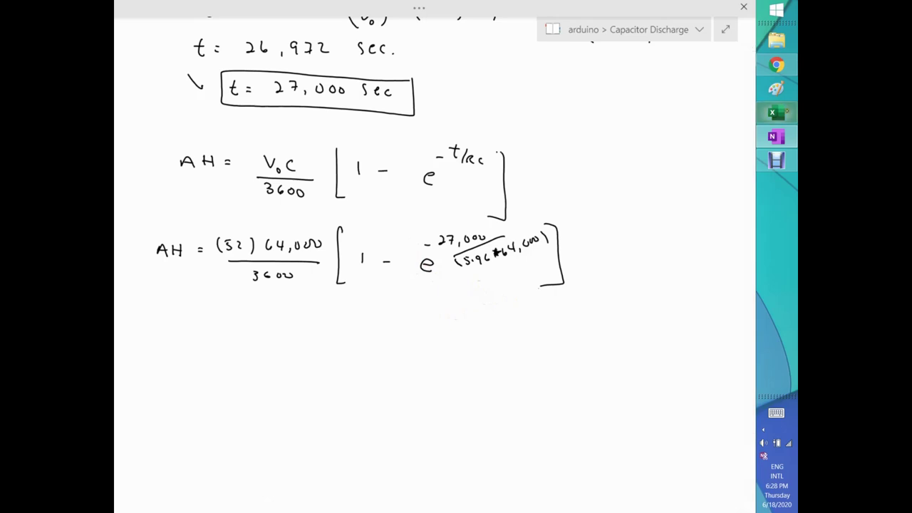
pyautogui.click(775, 65)
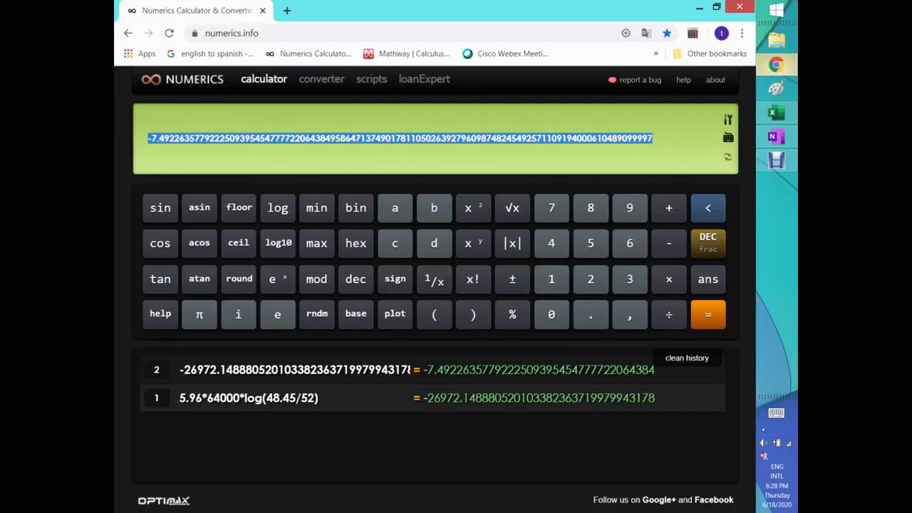
# Clear the old Numerics result, then bring up the notes and the Battery Discharge Scheme workbook.
pyautogui.press('BackSpace')
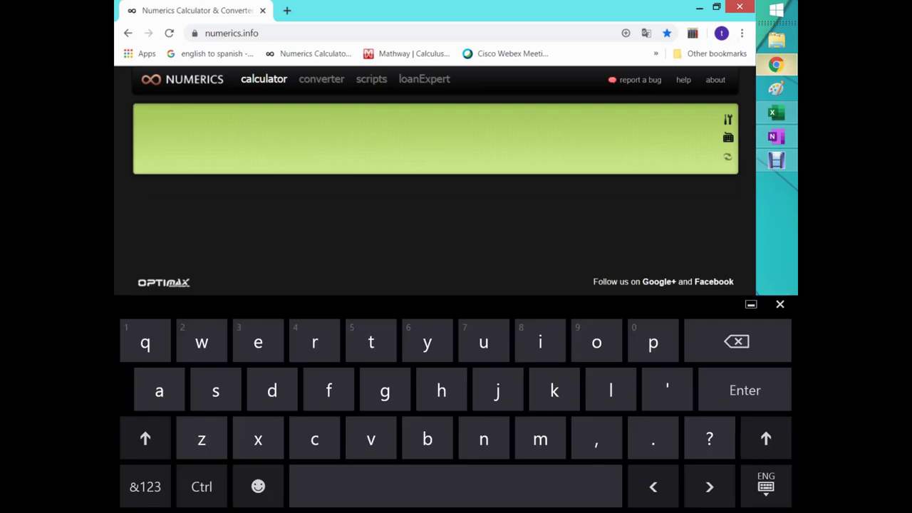
pyautogui.click(776, 136)
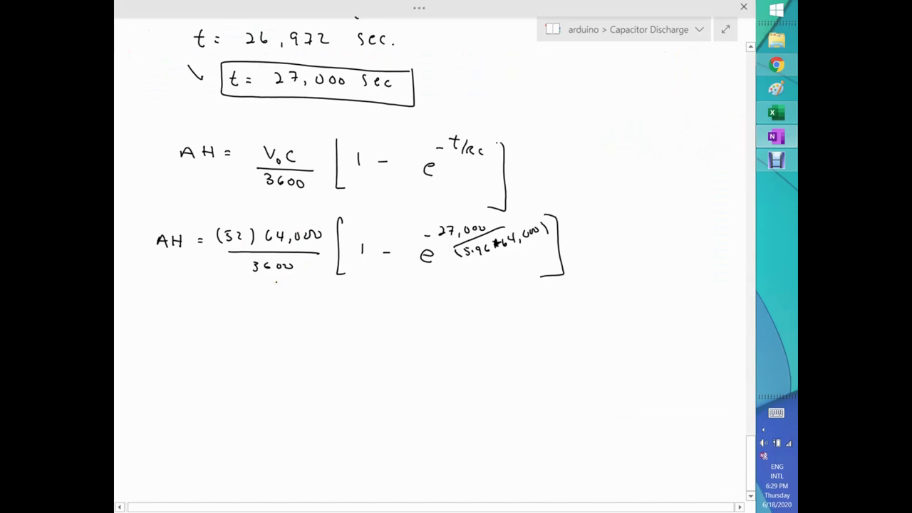
pyautogui.click(775, 112)
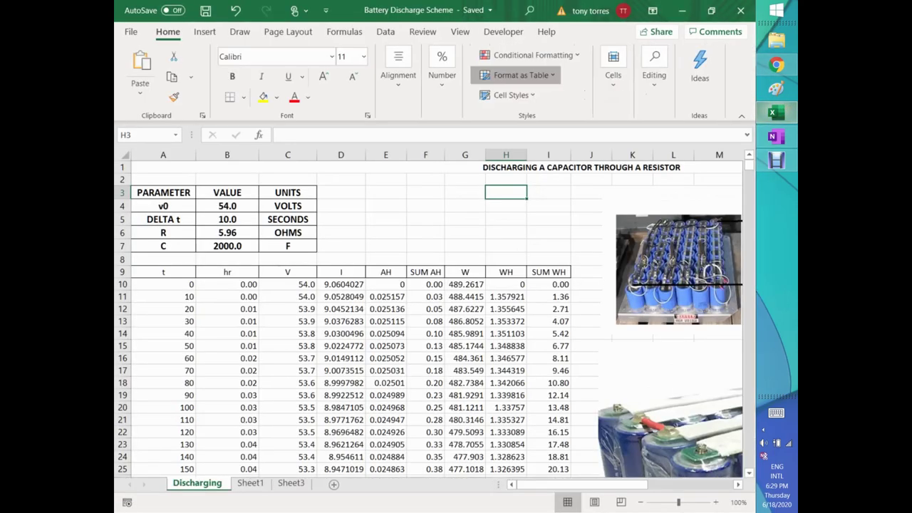
# Review the discharge table (v0 = 54.0 V, R = 5.96 Ω, C = 2000.0 F), then return to Numerics.
pyautogui.moveTo(778, 146)
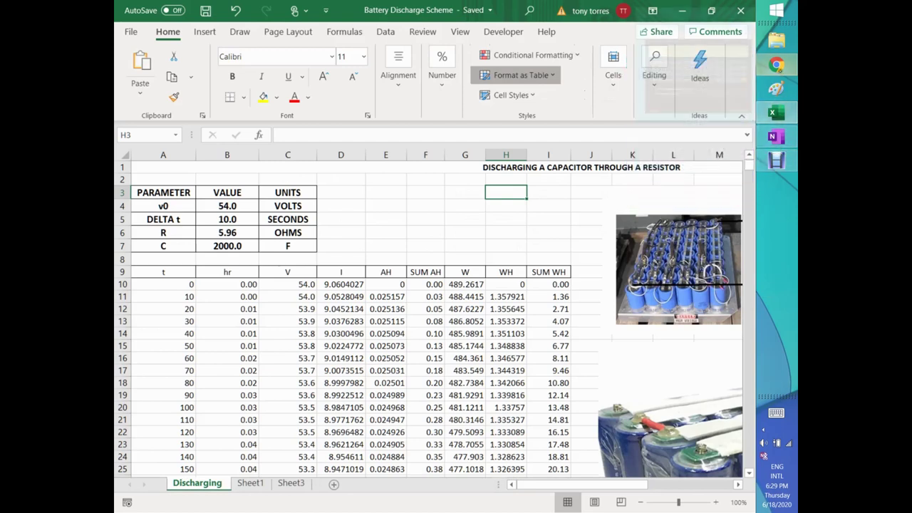
pyautogui.moveTo(782, 68)
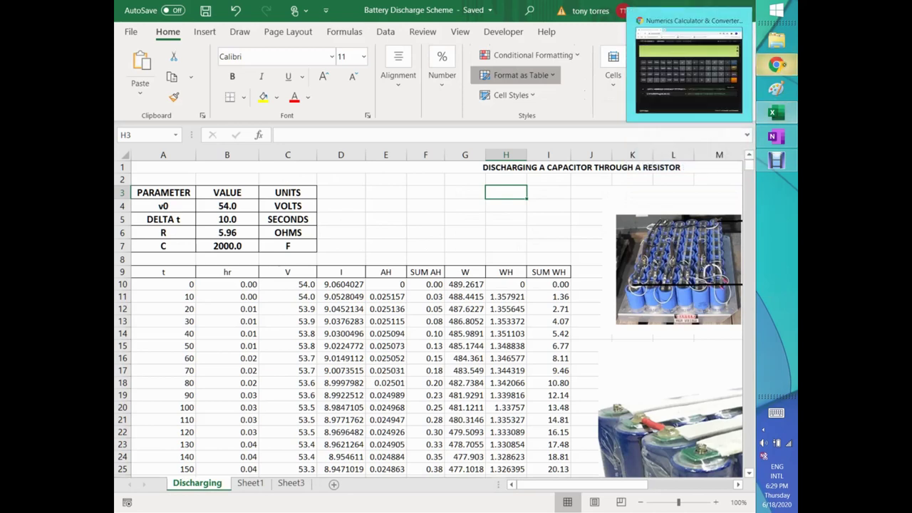
pyautogui.click(781, 65)
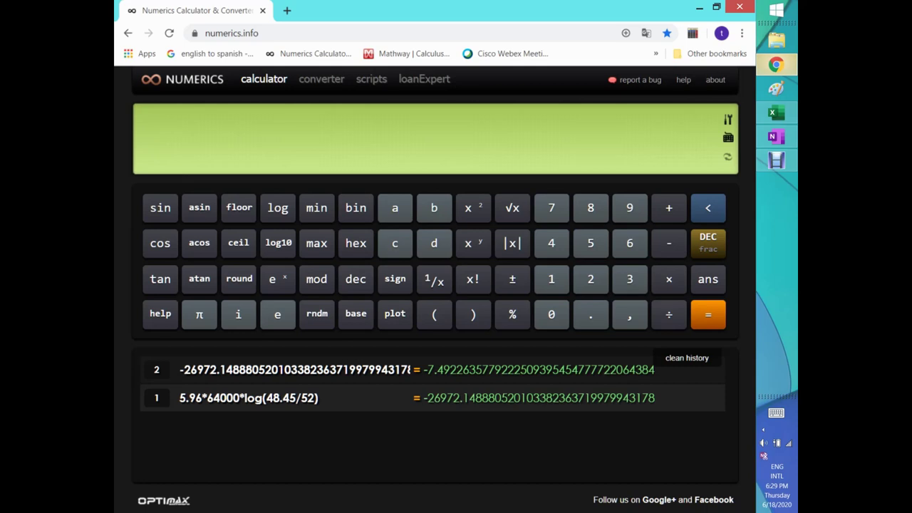
# Evaluate 64000*52/3600*(1-exp(-27000/5.96/64000)) in Numerics, giving about 63.17.
pyautogui.write('6')
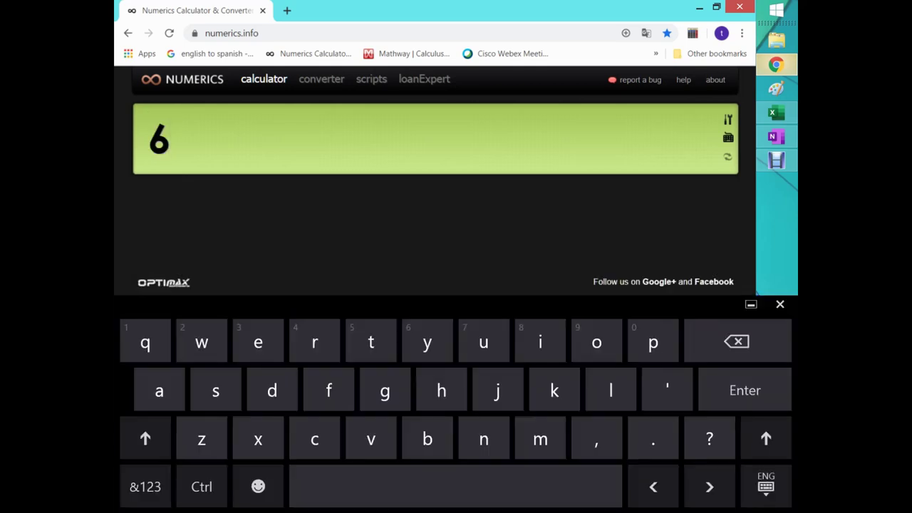
pyautogui.click(144, 487)
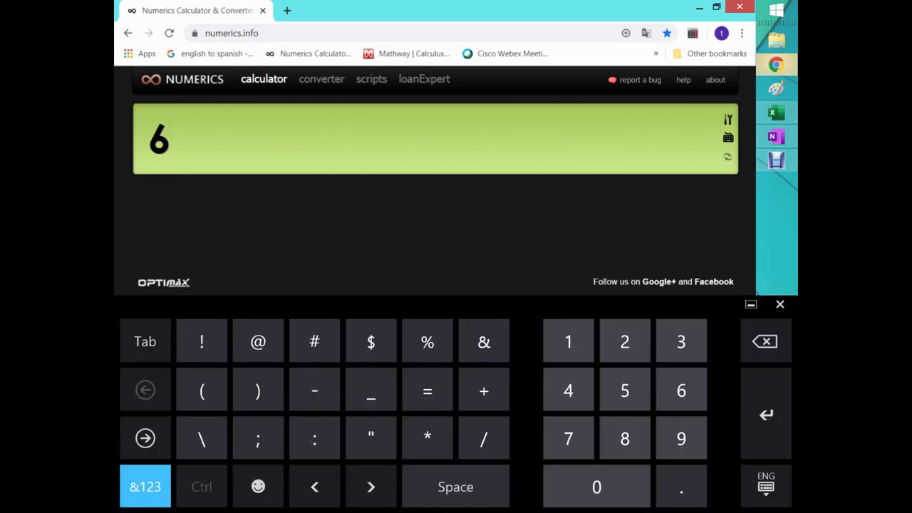
pyautogui.click(568, 389)
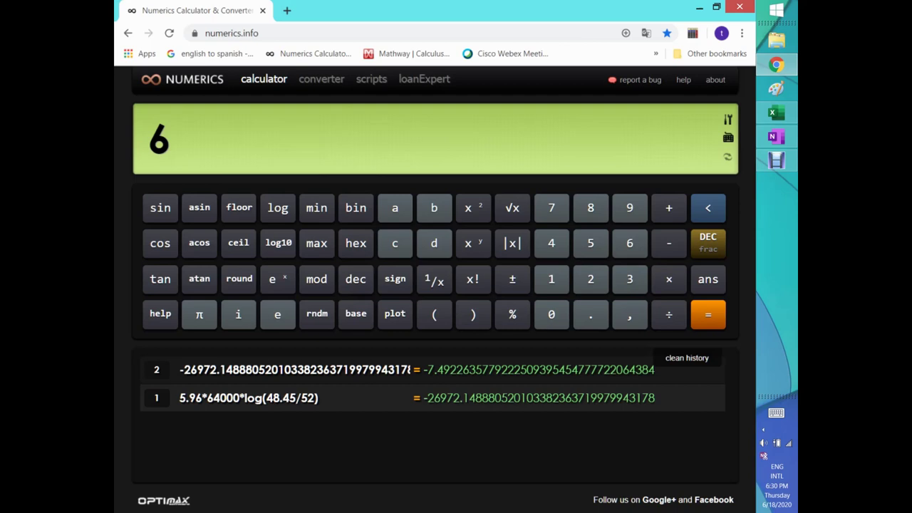
pyautogui.click(188, 155)
pyautogui.write('4000')
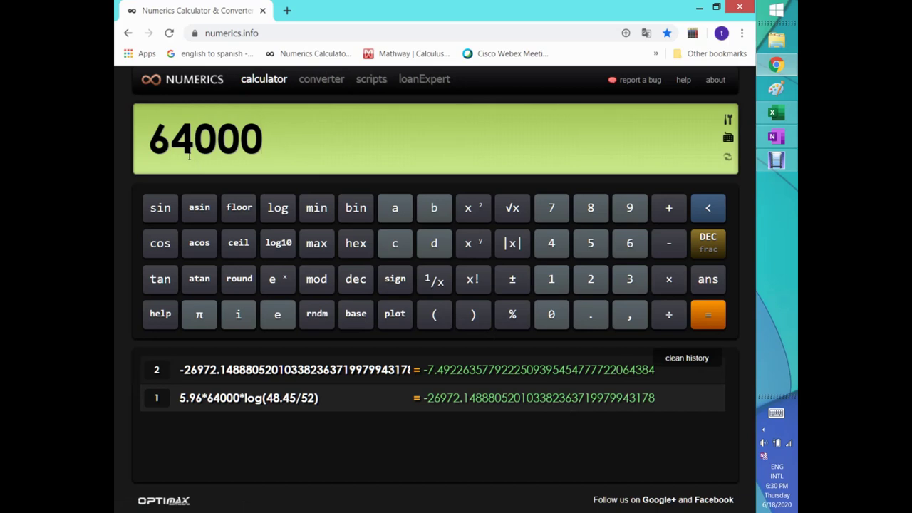
pyautogui.write('8')
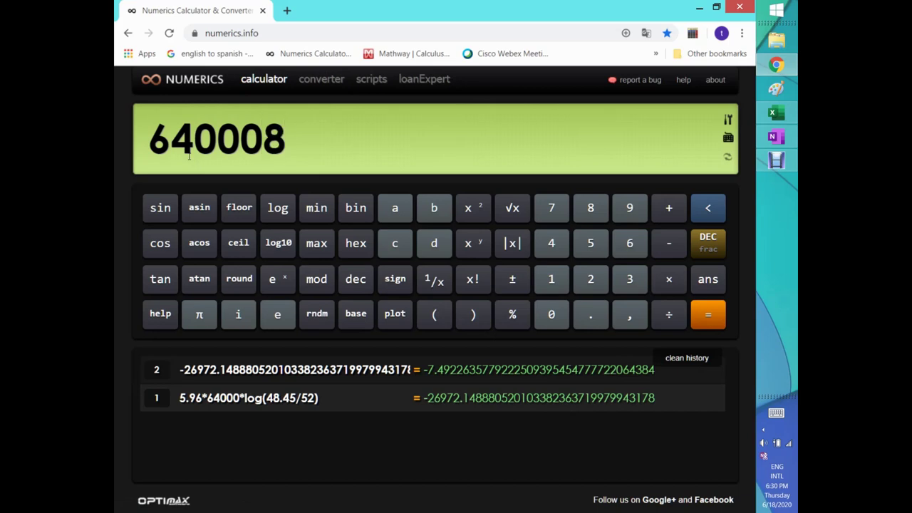
pyautogui.press('BackSpace')
pyautogui.write('*')
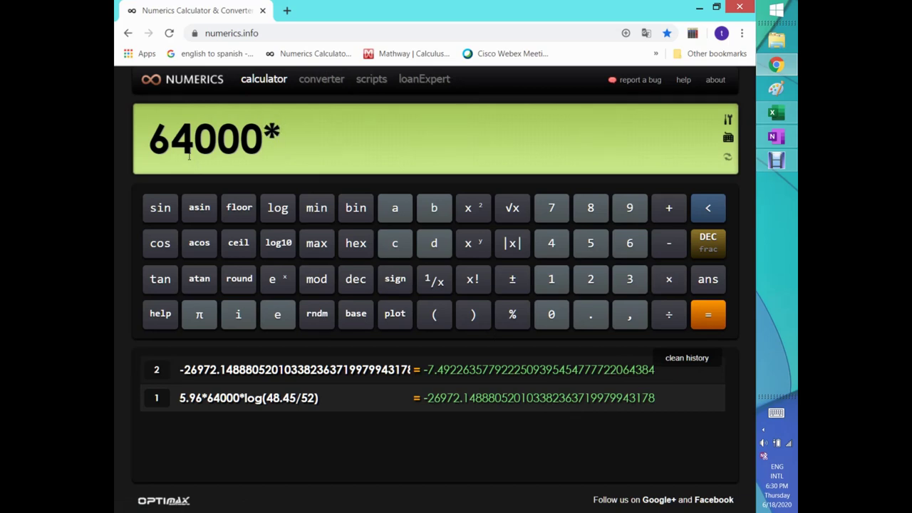
pyautogui.write('52')
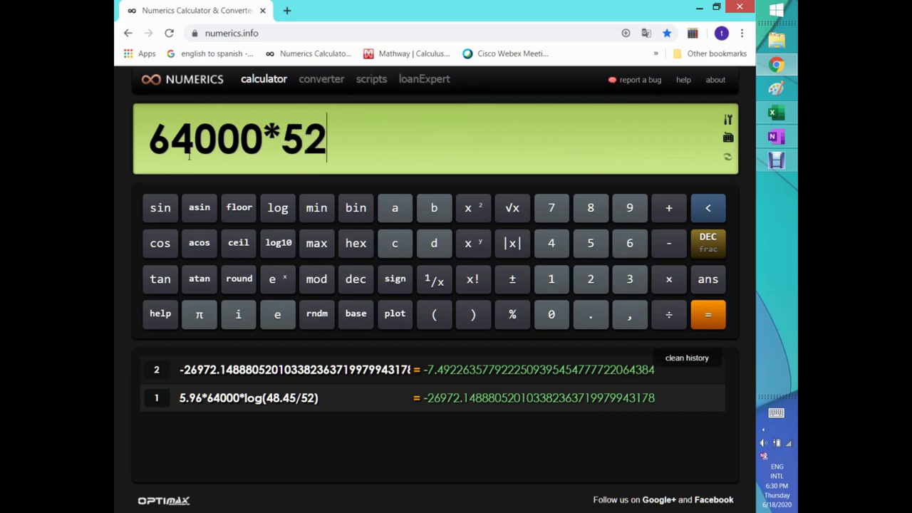
pyautogui.write('/3600')
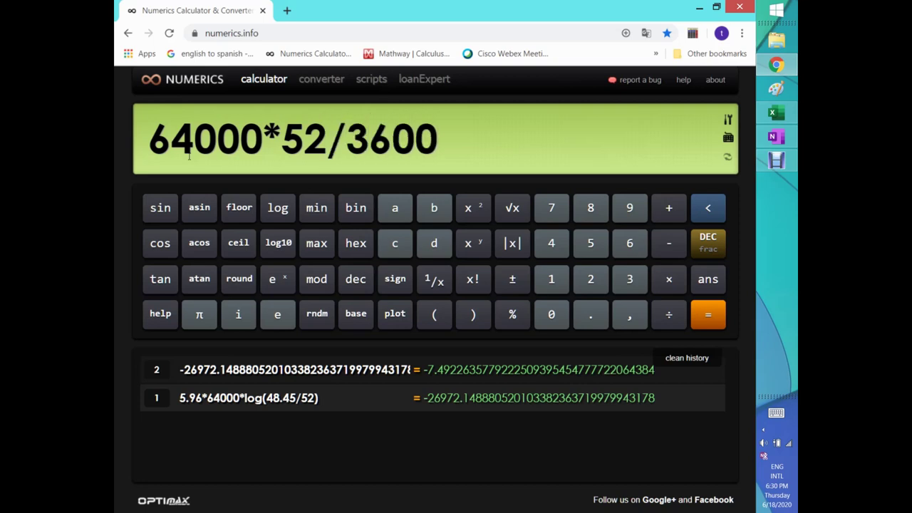
pyautogui.write('*(')
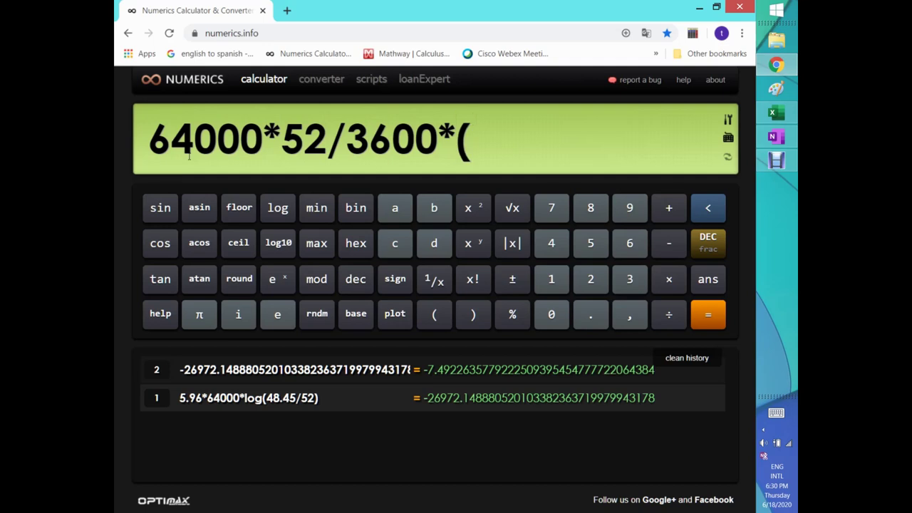
pyautogui.write('1-exp')
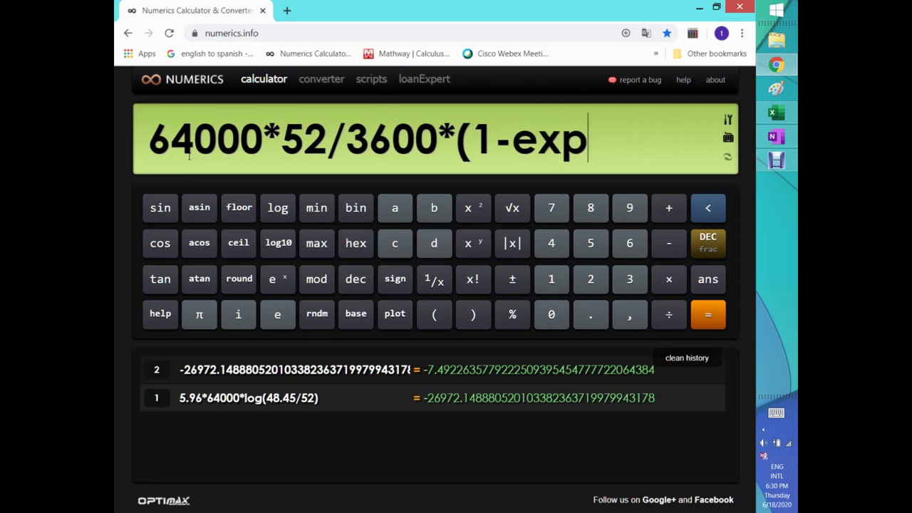
pyautogui.write('(-')
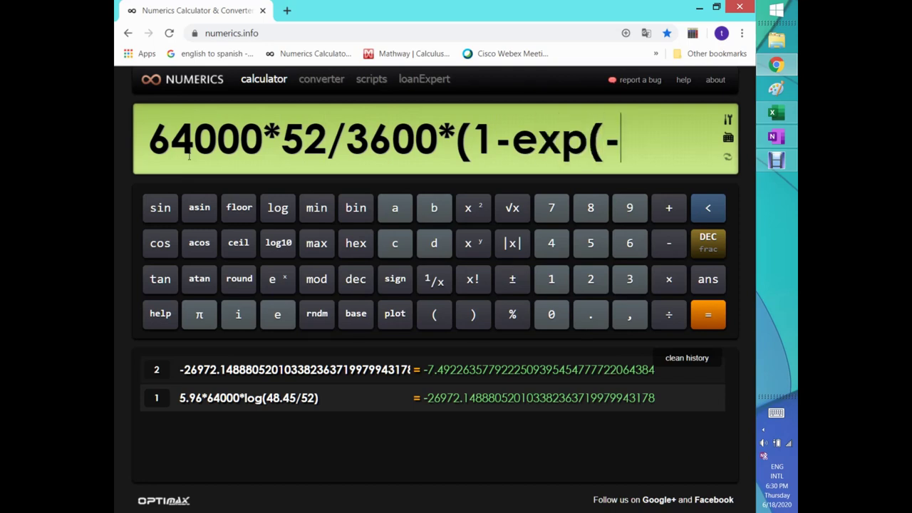
pyautogui.write('27000')
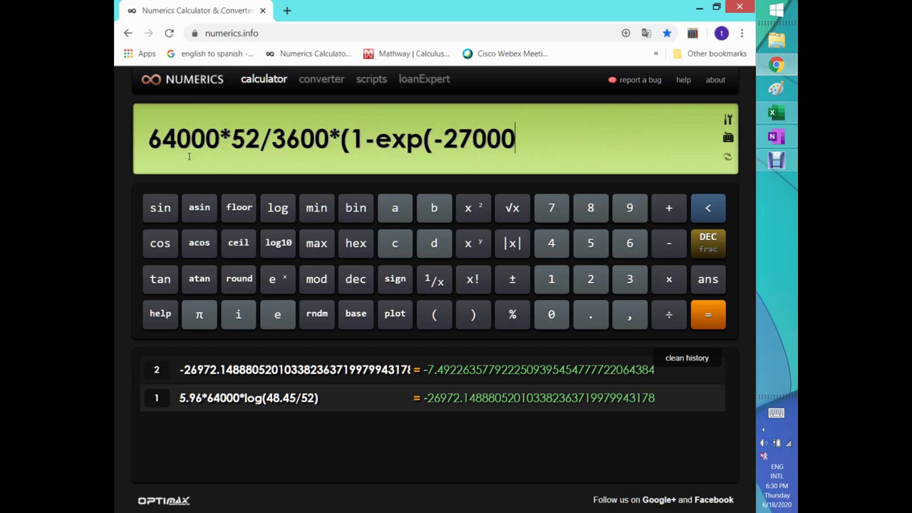
pyautogui.write('/5.96/')
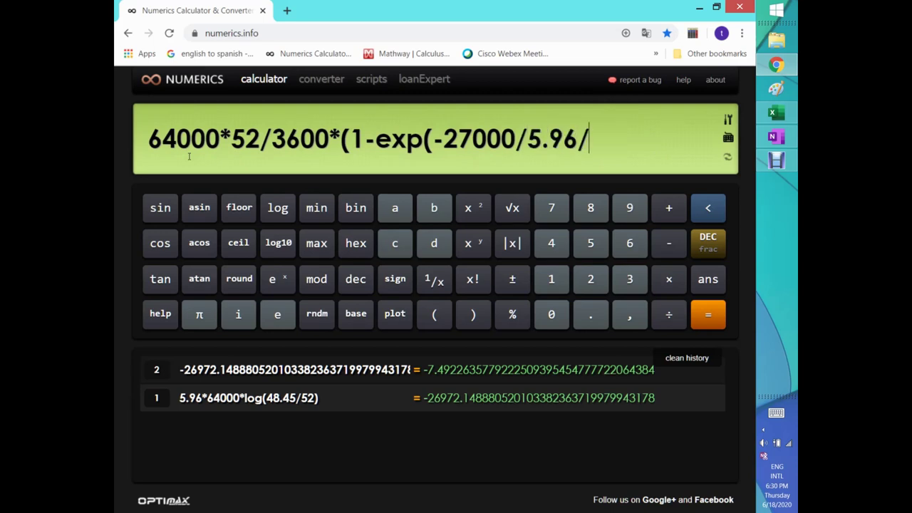
pyautogui.write('64000')
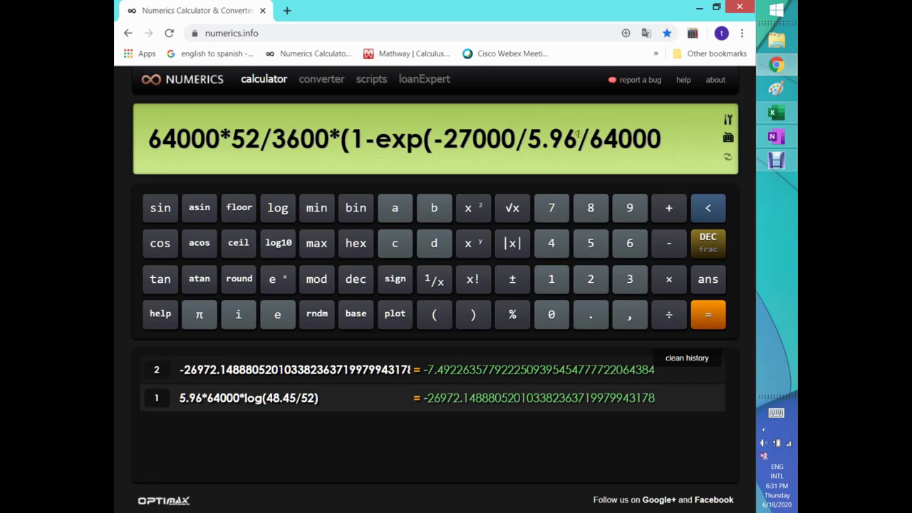
pyautogui.write('))')
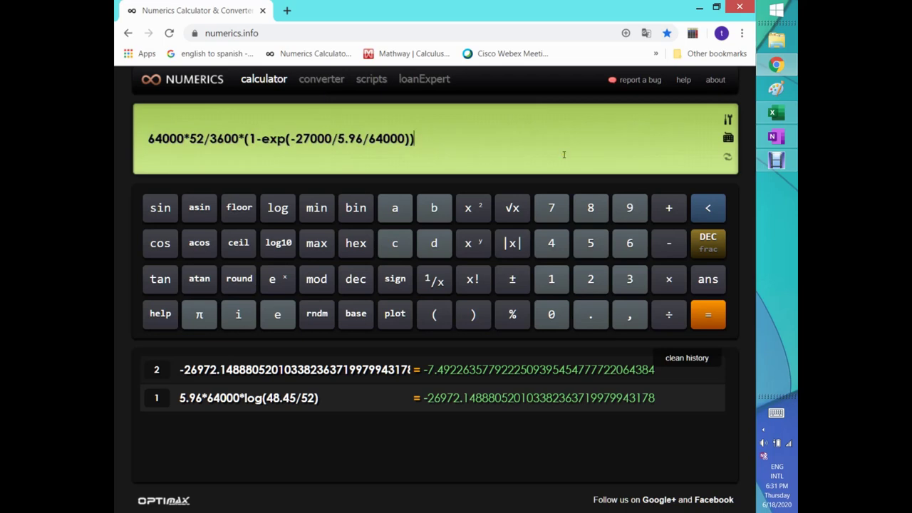
pyautogui.press('Return')
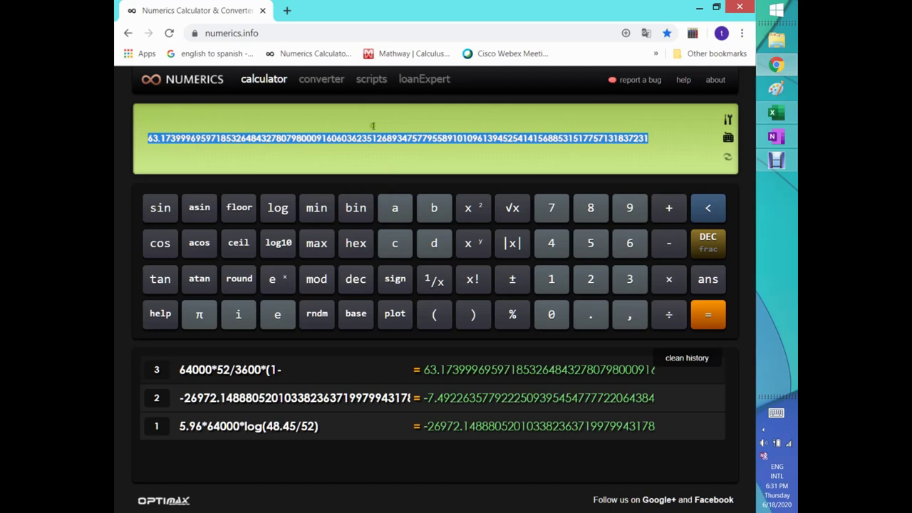
pyautogui.click(792, 138)
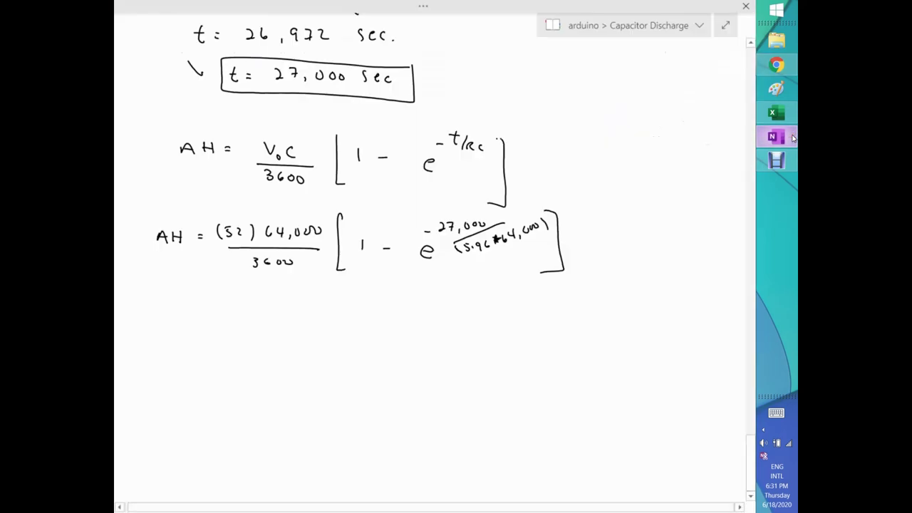
# Handwrite AH = 63.2 AH under the substituted equation and start a Wh = ? line below.
pyautogui.moveTo(156, 306)
pyautogui.mouseDown()
pyautogui.moveTo(155, 297)
pyautogui.moveTo(253, 309)
pyautogui.mouseUp()
pyautogui.click(208, 305)
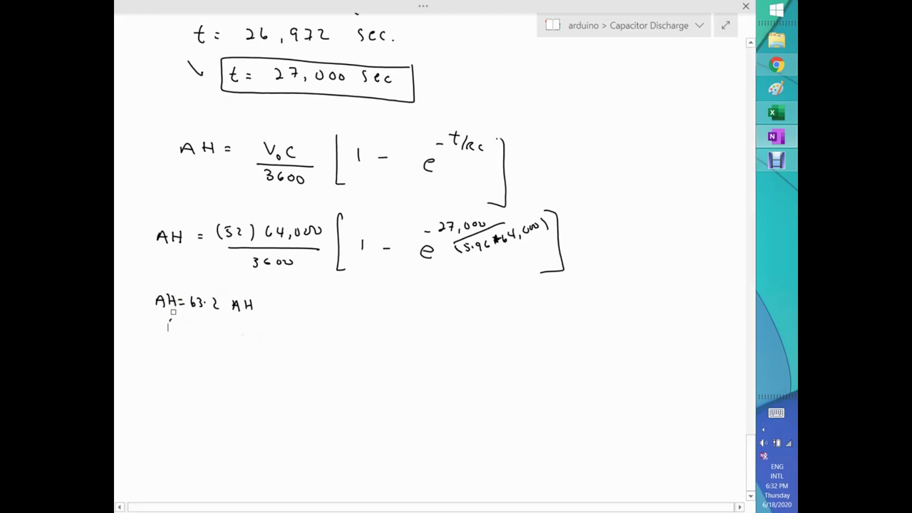
pyautogui.moveTo(156, 334)
pyautogui.mouseDown()
pyautogui.moveTo(176, 335)
pyautogui.moveTo(187, 349)
pyautogui.moveTo(206, 343)
pyautogui.mouseUp()
pyautogui.click(206, 348)
# Copy the Wh = CV₀²/(2·3600)[1 − e^(−2t/RC)] formula from the summary box below Wh = ?
pyautogui.scroll(6, 206, 347)
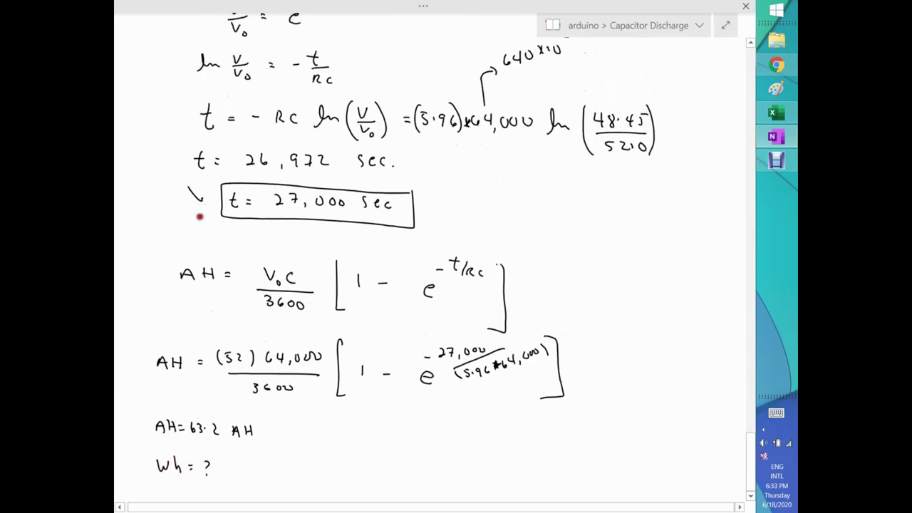
pyautogui.scroll(8, 236, 282)
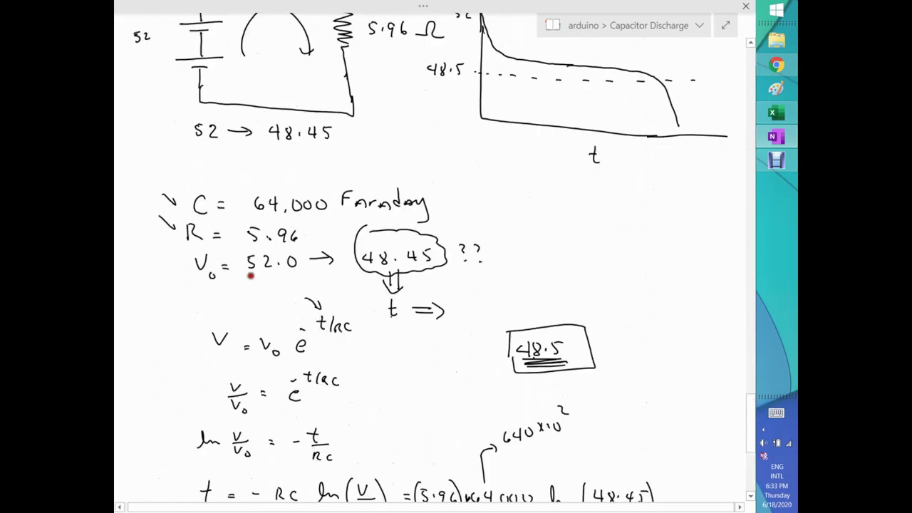
pyautogui.scroll(1, 271, 340)
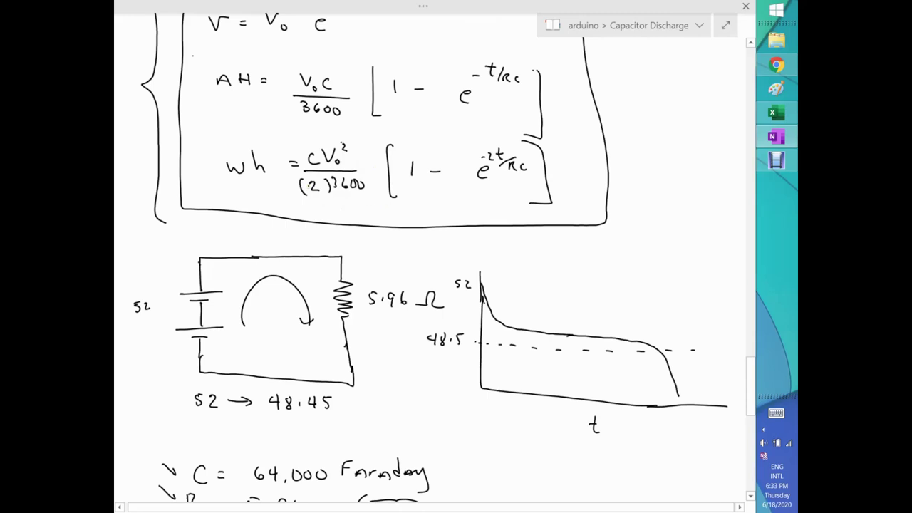
pyautogui.moveTo(202, 143)
pyautogui.mouseDown()
pyautogui.moveTo(300, 126)
pyautogui.moveTo(542, 143)
pyautogui.moveTo(574, 200)
pyautogui.moveTo(541, 230)
pyautogui.moveTo(358, 216)
pyautogui.moveTo(243, 201)
pyautogui.moveTo(204, 159)
pyautogui.mouseUp()
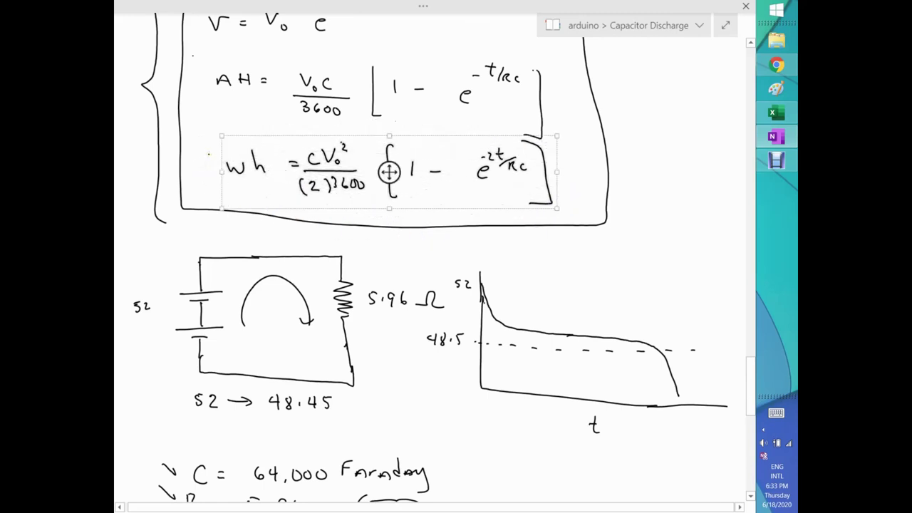
pyautogui.rightClick(389, 171)
pyautogui.click(417, 200)
pyautogui.scroll(-12, 418, 202)
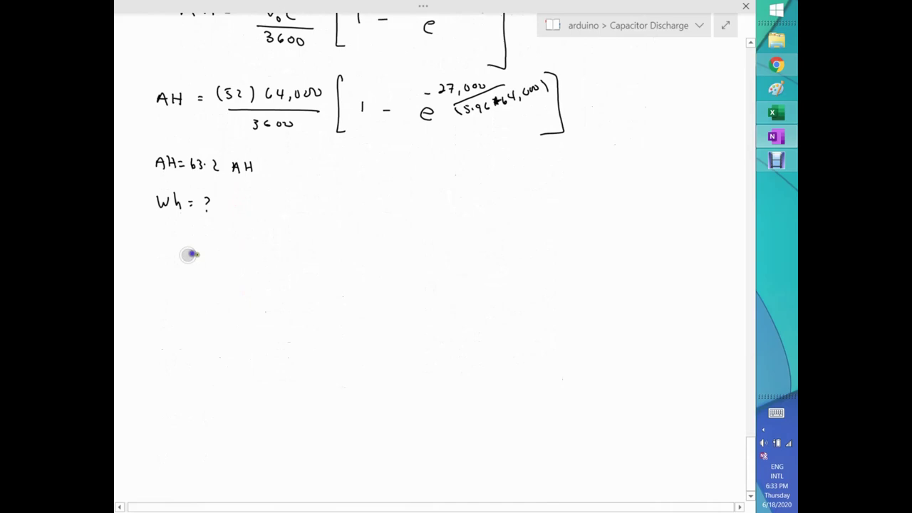
pyautogui.rightClick(191, 253)
pyautogui.click(218, 322)
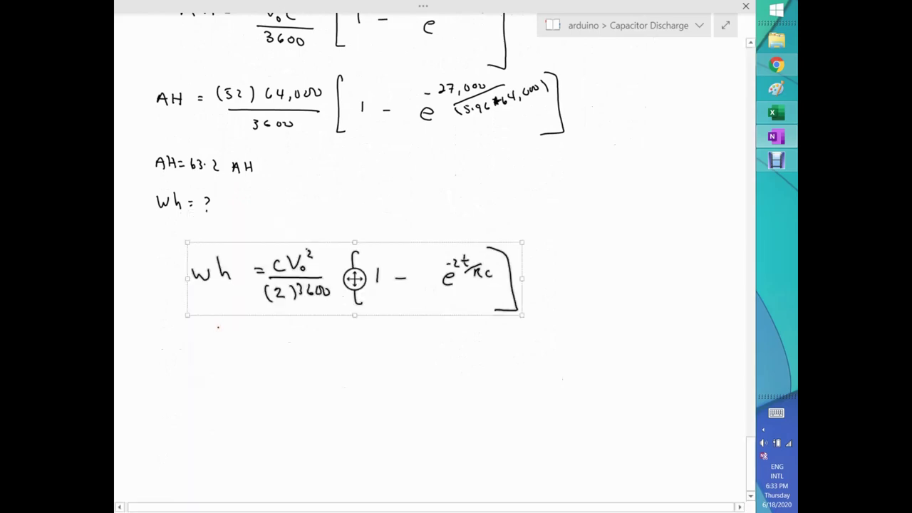
pyautogui.click(139, 241)
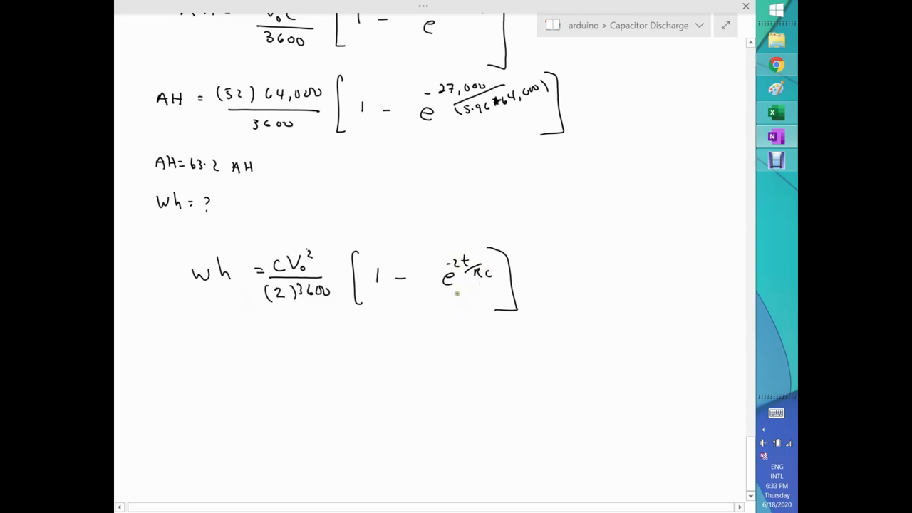
# Write t → ∞ and the boxed limit Wh = CV₀²/((2)3,600), annotated 52 → 0.
pyautogui.moveTo(255, 332)
pyautogui.mouseDown()
pyautogui.moveTo(254, 345)
pyautogui.moveTo(261, 334)
pyautogui.moveTo(302, 342)
pyautogui.mouseUp()
pyautogui.scroll(-1, 198, 322)
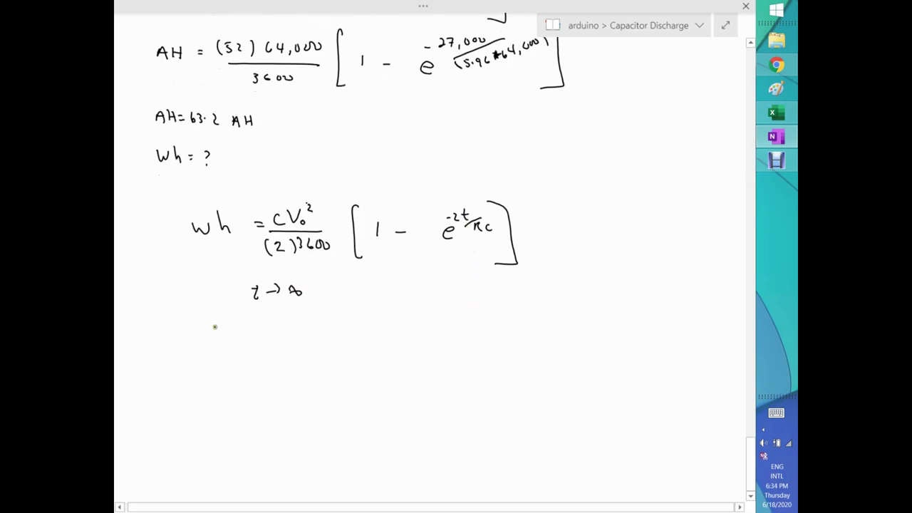
pyautogui.moveTo(204, 328)
pyautogui.mouseDown()
pyautogui.moveTo(235, 337)
pyautogui.moveTo(253, 332)
pyautogui.mouseUp()
pyautogui.moveTo(245, 336); pyautogui.dragTo(254, 335)
pyautogui.moveTo(287, 327)
pyautogui.mouseDown()
pyautogui.moveTo(285, 335)
pyautogui.moveTo(302, 321)
pyautogui.moveTo(307, 332)
pyautogui.moveTo(313, 317)
pyautogui.moveTo(274, 347)
pyautogui.moveTo(295, 365)
pyautogui.mouseUp()
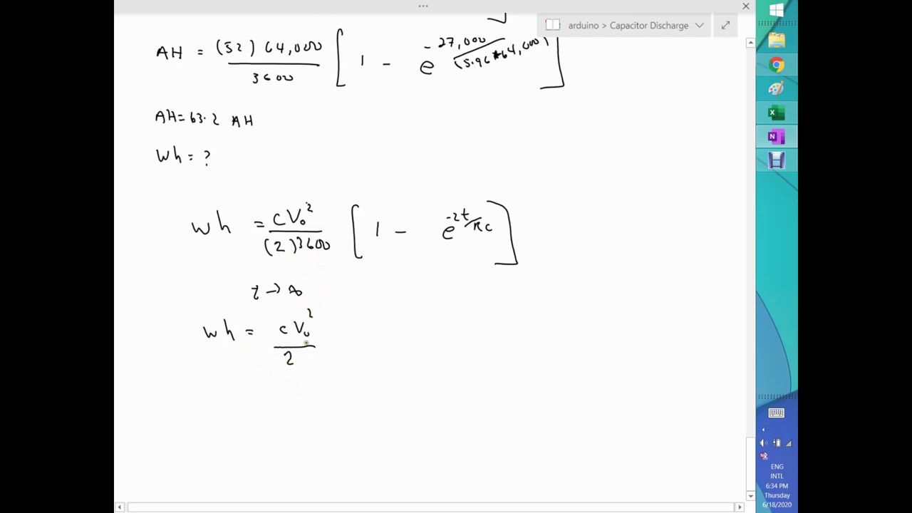
pyautogui.moveTo(304, 353)
pyautogui.mouseDown()
pyautogui.moveTo(339, 356)
pyautogui.moveTo(313, 364)
pyautogui.moveTo(334, 342)
pyautogui.mouseUp()
pyautogui.moveTo(197, 322)
pyautogui.mouseDown()
pyautogui.moveTo(198, 363)
pyautogui.moveTo(235, 313)
pyautogui.moveTo(346, 308)
pyautogui.moveTo(362, 339)
pyautogui.moveTo(327, 377)
pyautogui.moveTo(203, 385)
pyautogui.moveTo(197, 354)
pyautogui.mouseUp()
pyautogui.moveTo(376, 325)
pyautogui.mouseDown()
pyautogui.moveTo(394, 334)
pyautogui.moveTo(427, 328)
pyautogui.moveTo(423, 322)
pyautogui.moveTo(423, 335)
pyautogui.moveTo(441, 322)
pyautogui.mouseUp()
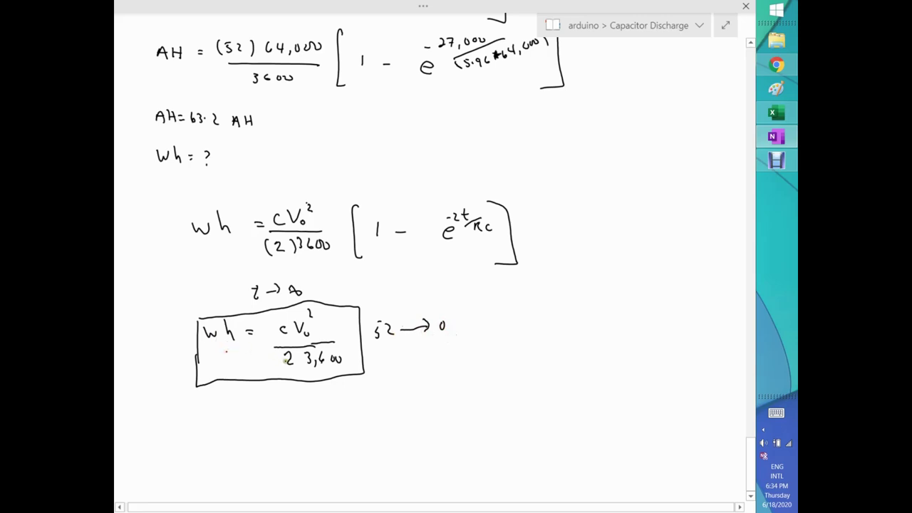
pyautogui.moveTo(278, 347)
pyautogui.mouseDown()
pyautogui.moveTo(277, 365)
pyautogui.moveTo(294, 365)
pyautogui.mouseUp()
pyautogui.moveTo(153, 338); pyautogui.dragTo(151, 249)
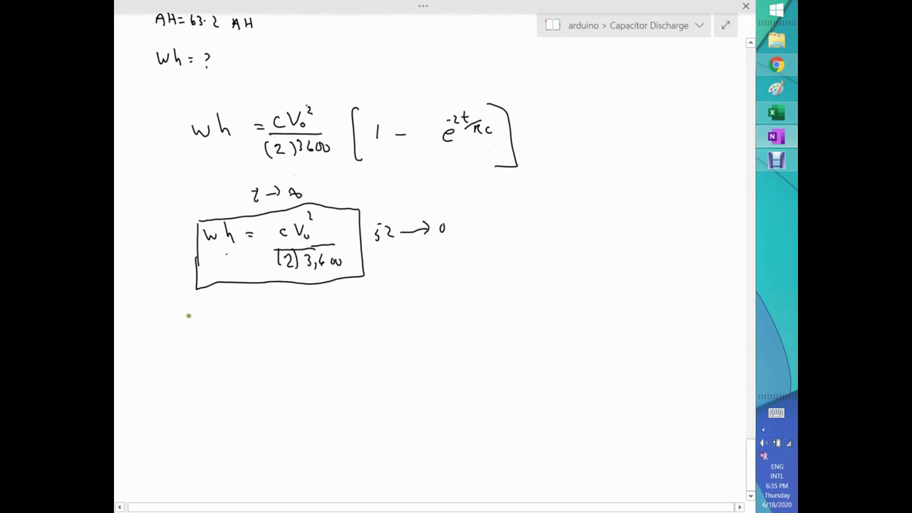
# Handwrite wh = 64,000(52)²/(2)3600 [1 − below the boxed limit.
pyautogui.moveTo(186, 324)
pyautogui.mouseDown()
pyautogui.moveTo(196, 337)
pyautogui.moveTo(205, 327)
pyautogui.moveTo(216, 339)
pyautogui.mouseUp()
pyautogui.moveTo(228, 329)
pyautogui.mouseDown()
pyautogui.moveTo(275, 340)
pyautogui.moveTo(300, 329)
pyautogui.mouseUp()
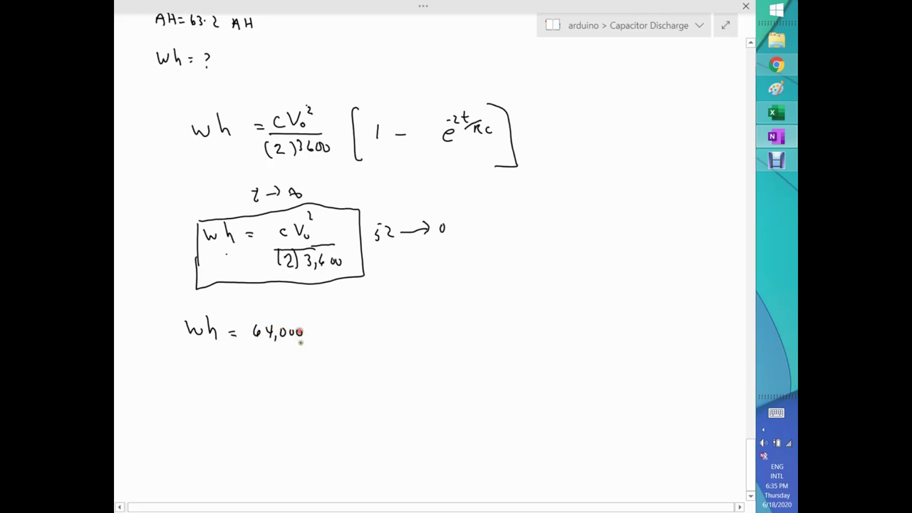
pyautogui.moveTo(317, 326)
pyautogui.mouseDown()
pyautogui.moveTo(319, 335)
pyautogui.moveTo(323, 323)
pyautogui.moveTo(329, 328)
pyautogui.moveTo(310, 339)
pyautogui.moveTo(333, 341)
pyautogui.moveTo(339, 318)
pyautogui.moveTo(287, 351)
pyautogui.moveTo(254, 352)
pyautogui.moveTo(273, 375)
pyautogui.moveTo(257, 373)
pyautogui.moveTo(318, 362)
pyautogui.mouseUp()
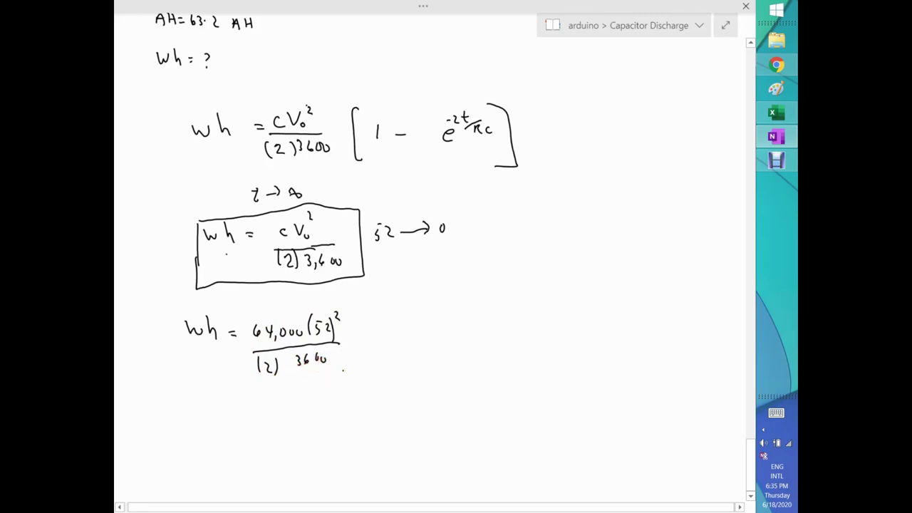
pyautogui.moveTo(368, 312)
pyautogui.mouseDown()
pyautogui.moveTo(355, 325)
pyautogui.moveTo(356, 370)
pyautogui.moveTo(366, 370)
pyautogui.mouseUp()
pyautogui.moveTo(386, 336); pyautogui.dragTo(434, 346)
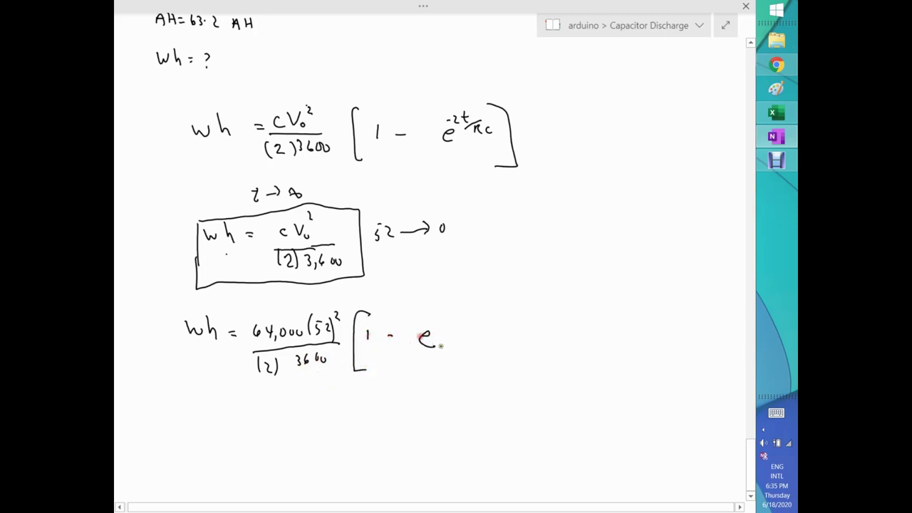
# Write the exponent −2(27,000)/(5.96·64,000) and close the bracket.
pyautogui.moveTo(429, 315)
pyautogui.mouseDown()
pyautogui.moveTo(456, 325)
pyautogui.moveTo(475, 319)
pyautogui.mouseUp()
pyautogui.moveTo(482, 317); pyautogui.dragTo(482, 321)
pyautogui.moveTo(490, 309); pyautogui.dragTo(507, 325)
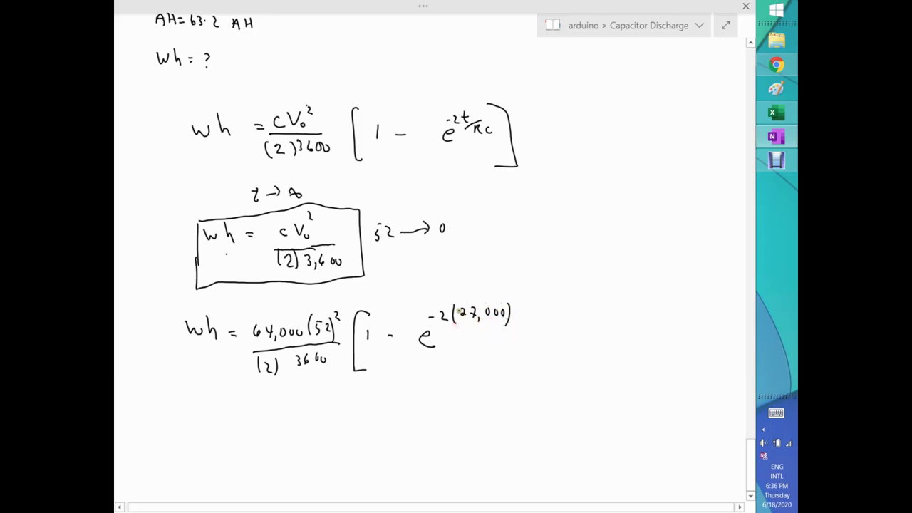
pyautogui.moveTo(440, 324); pyautogui.dragTo(516, 328)
pyautogui.moveTo(457, 332)
pyautogui.mouseDown()
pyautogui.moveTo(464, 348)
pyautogui.moveTo(464, 332)
pyautogui.moveTo(480, 340)
pyautogui.moveTo(455, 342)
pyautogui.moveTo(481, 342)
pyautogui.mouseUp()
pyautogui.click(466, 337)
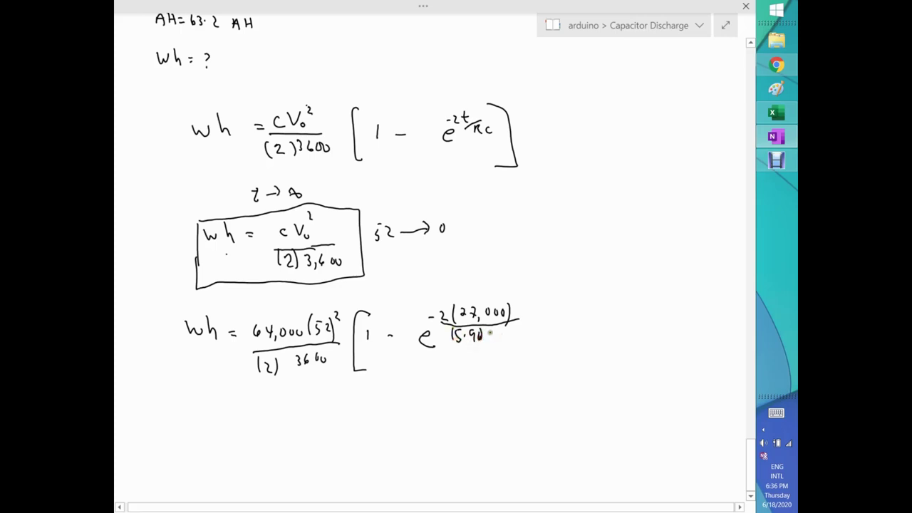
pyautogui.moveTo(491, 329)
pyautogui.mouseDown()
pyautogui.moveTo(493, 340)
pyautogui.moveTo(502, 336)
pyautogui.mouseUp()
pyautogui.moveTo(503, 329); pyautogui.dragTo(506, 343)
pyautogui.moveTo(516, 329); pyautogui.dragTo(529, 331)
pyautogui.moveTo(531, 300)
pyautogui.mouseDown()
pyautogui.moveTo(551, 315)
pyautogui.moveTo(559, 356)
pyautogui.moveTo(533, 361)
pyautogui.mouseUp()
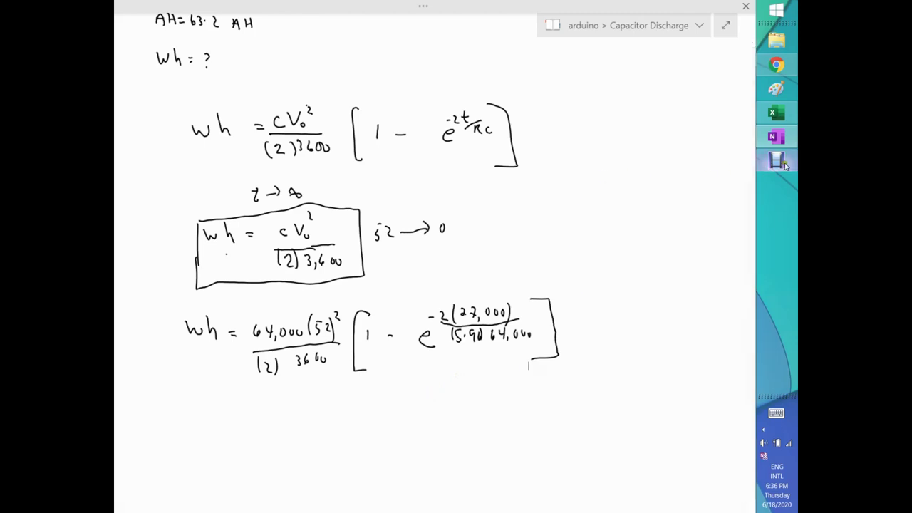
pyautogui.moveTo(785, 165)
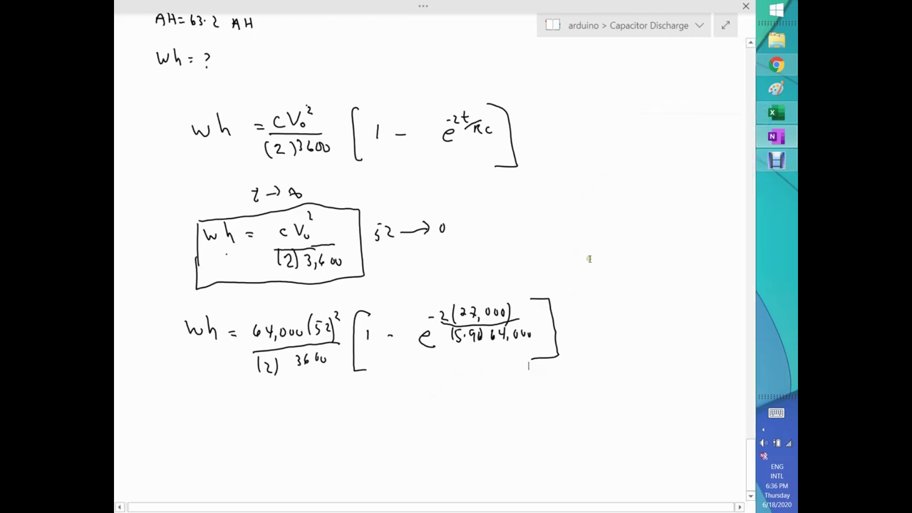
pyautogui.click(783, 65)
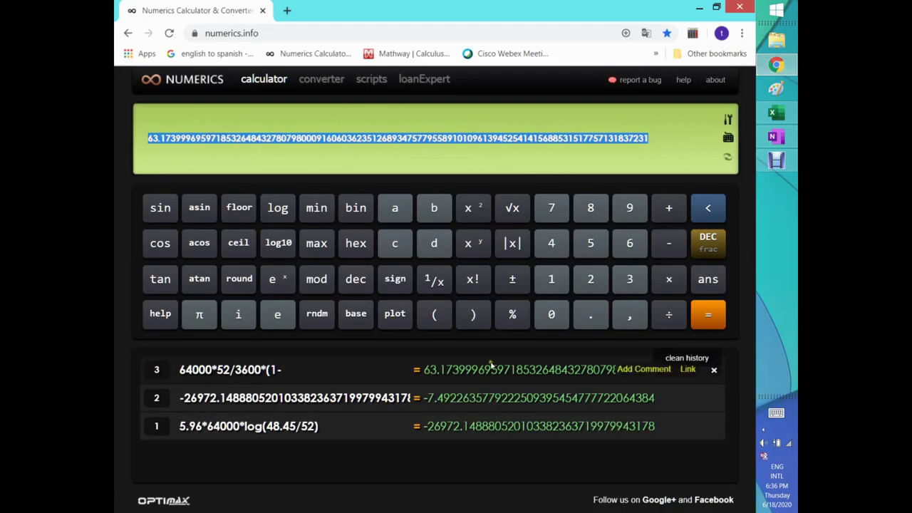
# Add ^2, /2 and the exponent's 2* to the recalled watt-hour expression and evaluate it to about 3172.8.
pyautogui.click(237, 372)
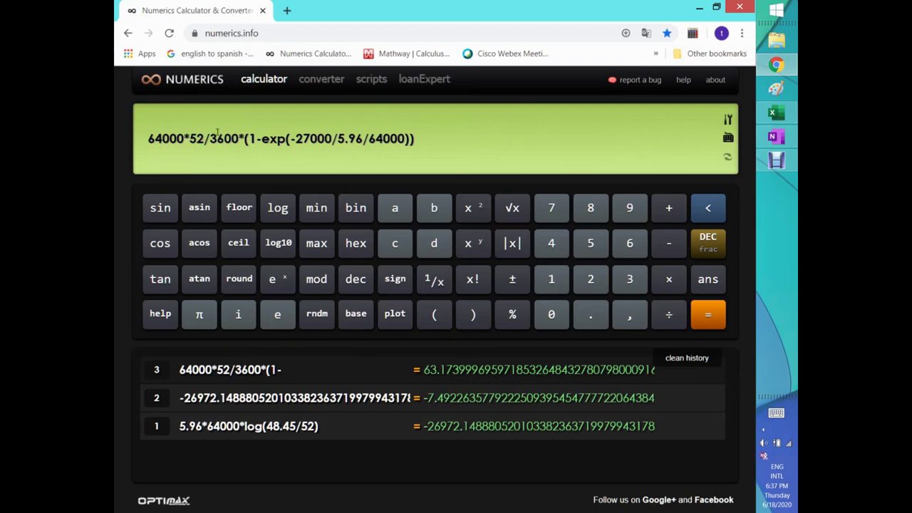
pyautogui.write('^')
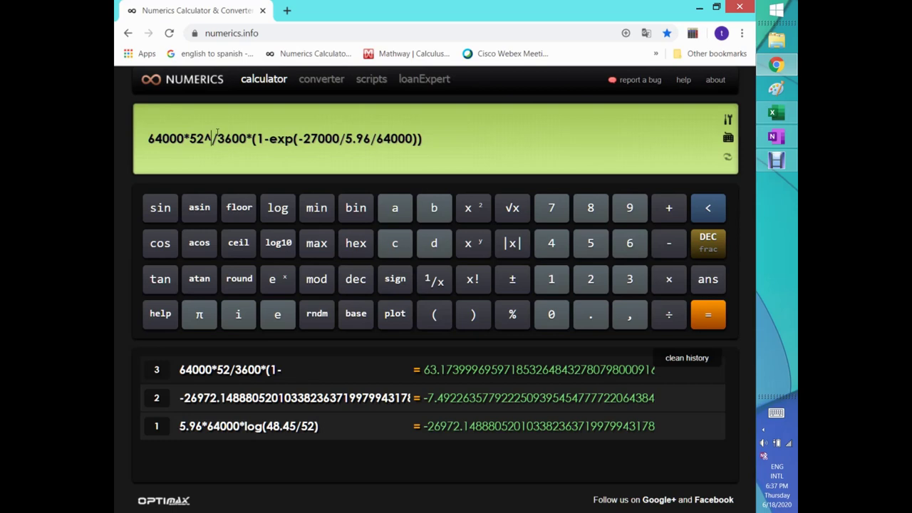
pyautogui.write('2')
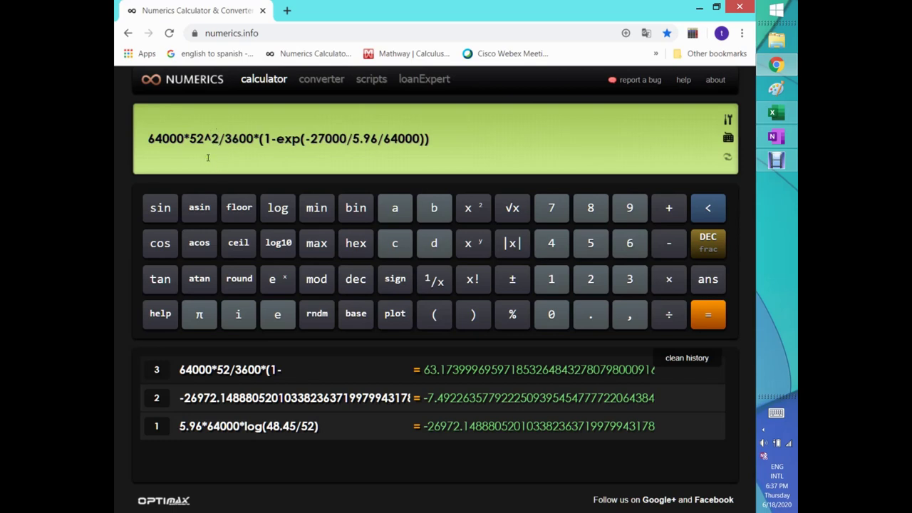
pyautogui.click(254, 140)
pyautogui.write('/2')
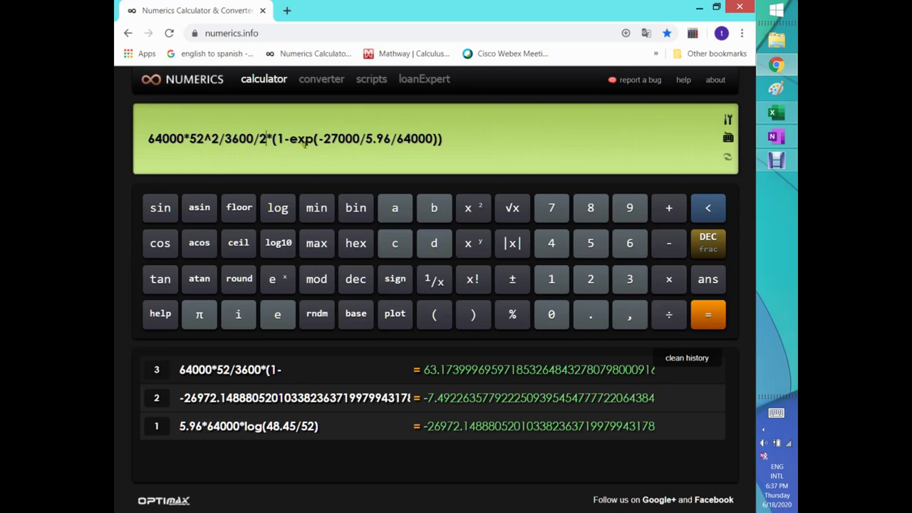
pyautogui.click(321, 137)
pyautogui.write('2*')
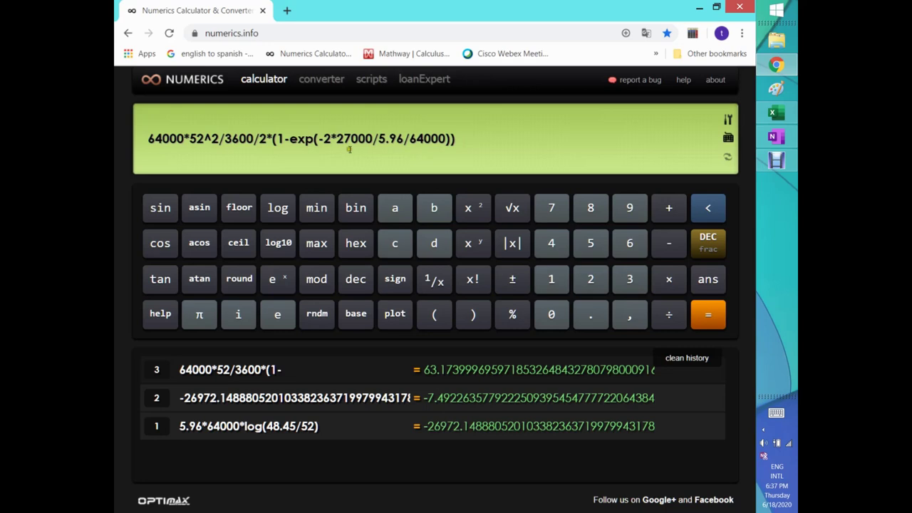
pyautogui.press('Left')
pyautogui.press('Left')
pyautogui.press('Left')
pyautogui.press('Left')
pyautogui.click(472, 139)
pyautogui.press('Return')
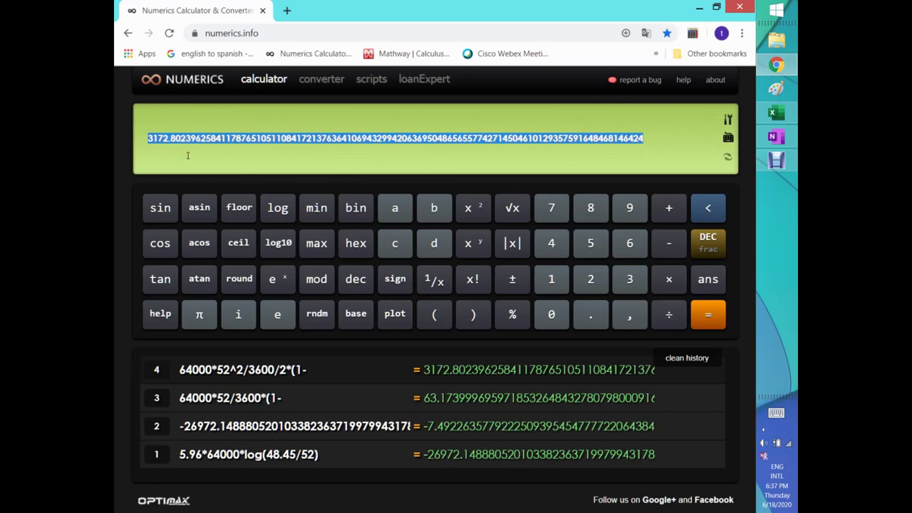
# Ink 'wh = 3173 wh' below the last handwritten equation, checking the calculator result midway.
pyautogui.click(788, 135)
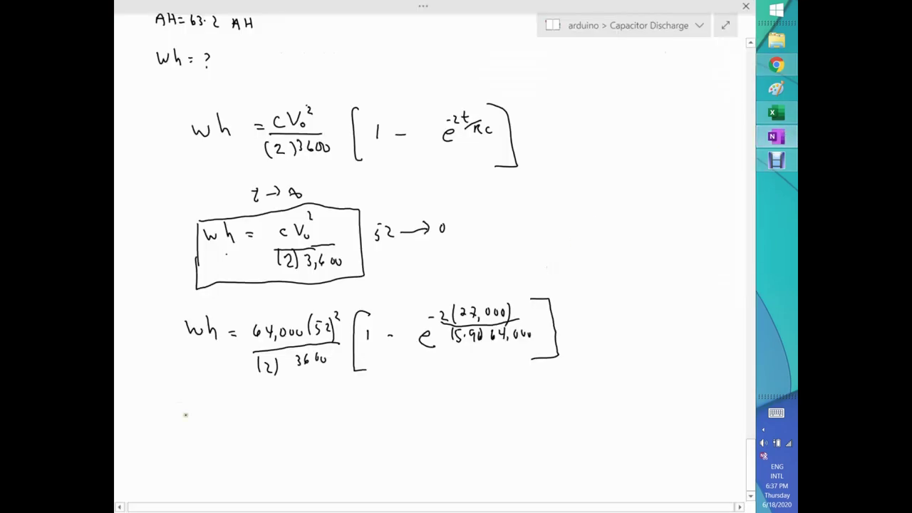
pyautogui.moveTo(183, 416); pyautogui.dragTo(231, 418)
pyautogui.moveTo(226, 424)
pyautogui.mouseDown()
pyautogui.moveTo(258, 417)
pyautogui.moveTo(259, 425)
pyautogui.moveTo(271, 413)
pyautogui.moveTo(265, 426)
pyautogui.moveTo(280, 421)
pyautogui.moveTo(275, 429)
pyautogui.mouseUp()
pyautogui.click(788, 64)
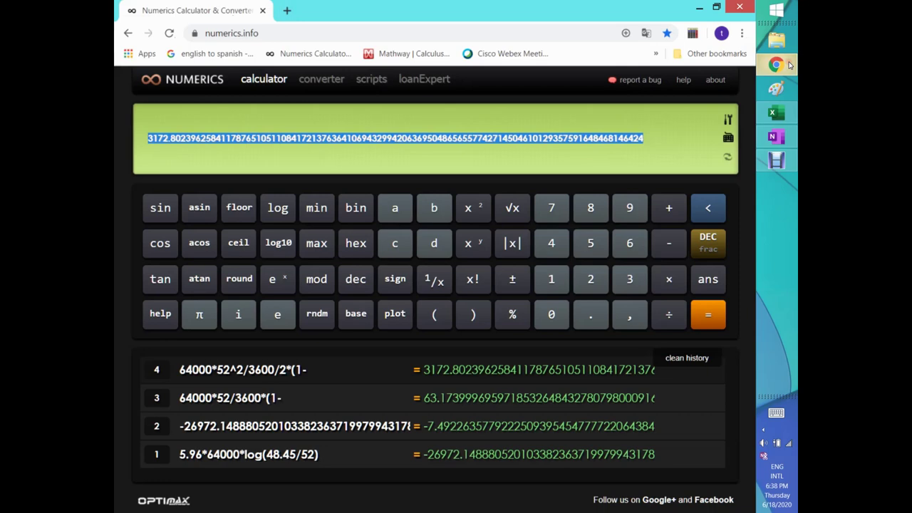
pyautogui.click(779, 137)
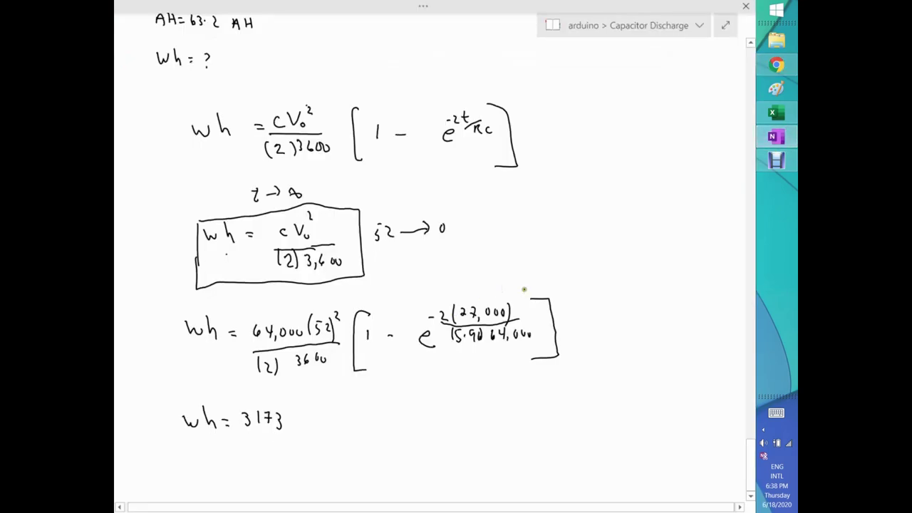
pyautogui.moveTo(298, 415)
pyautogui.mouseDown()
pyautogui.moveTo(309, 423)
pyautogui.moveTo(315, 413)
pyautogui.moveTo(324, 425)
pyautogui.mouseUp()
# Scroll around the Discharging sheet's table, then return to the title and the v0 parameter row.
pyautogui.click(791, 112)
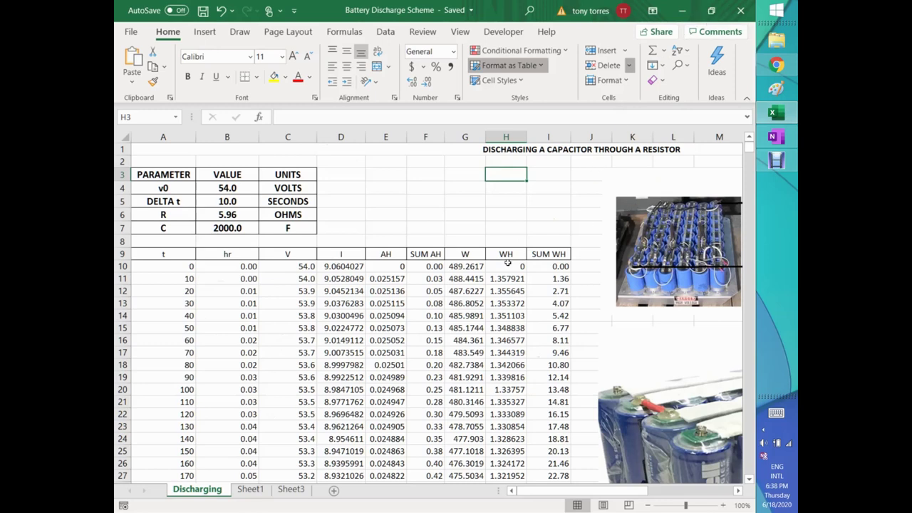
pyautogui.moveTo(525, 490); pyautogui.dragTo(587, 496)
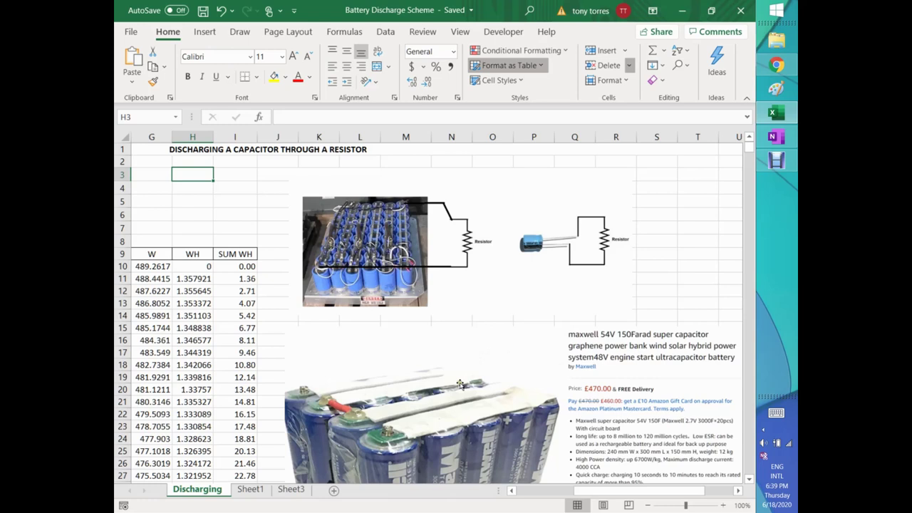
pyautogui.click(748, 478)
pyautogui.moveTo(748, 483); pyautogui.dragTo(748, 482)
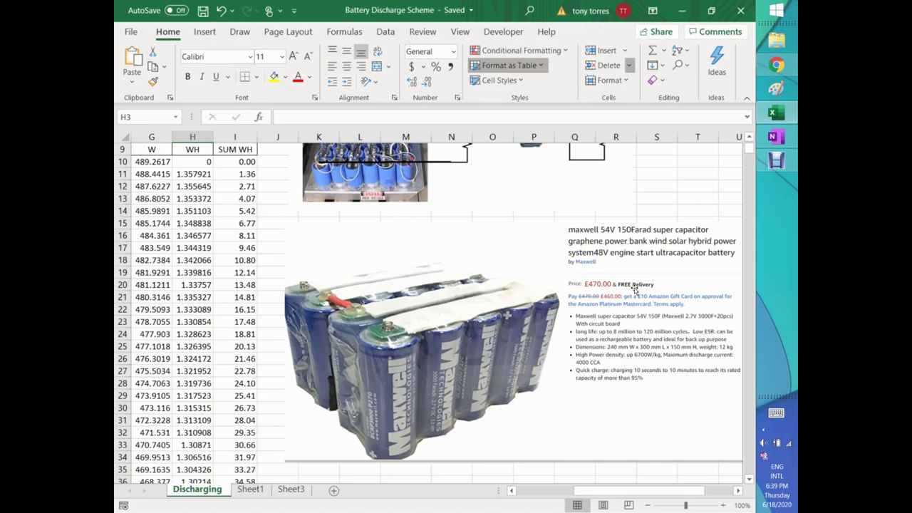
pyautogui.moveTo(571, 491); pyautogui.dragTo(508, 488)
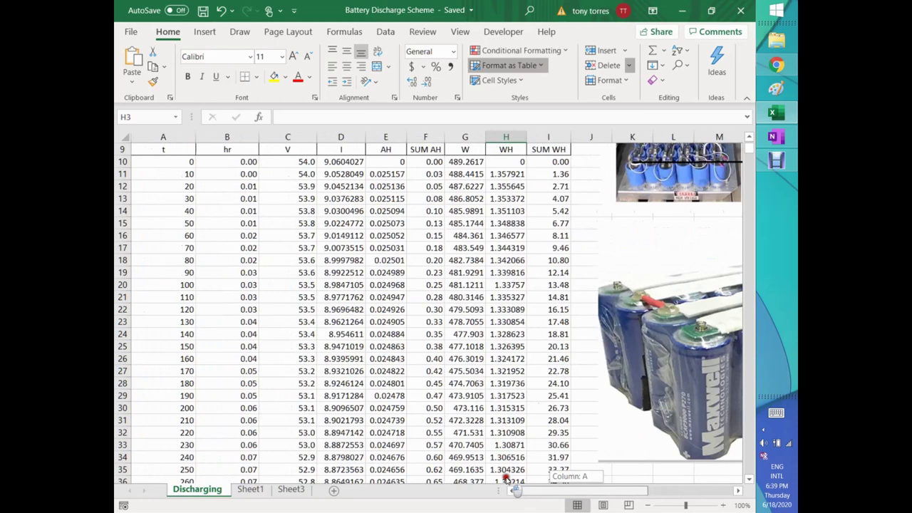
pyautogui.click(749, 136)
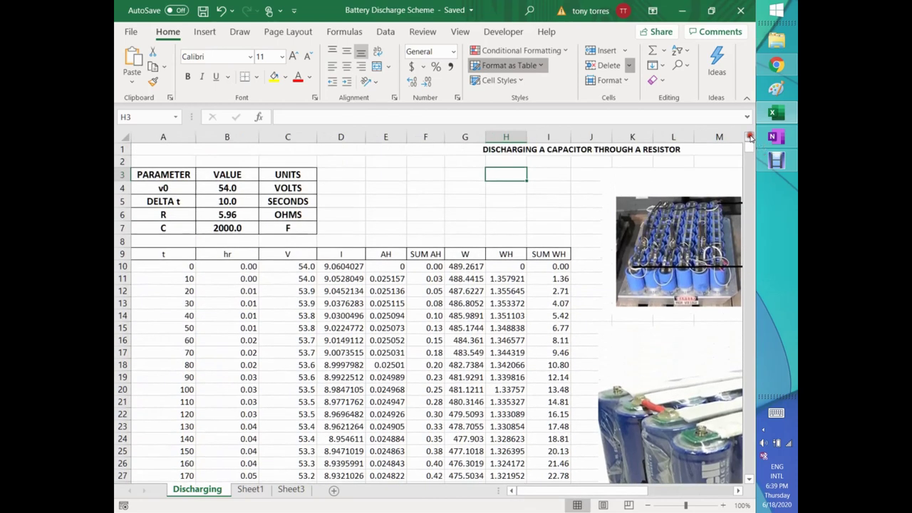
pyautogui.click(184, 185)
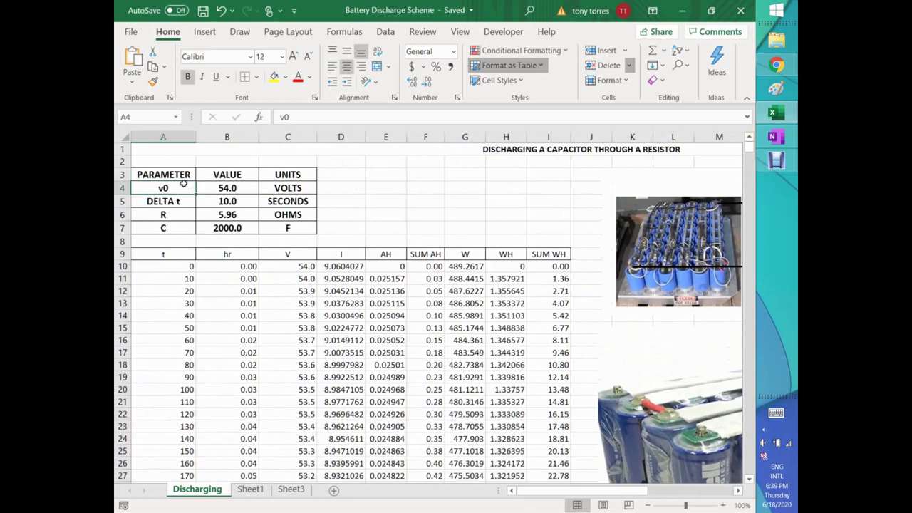
# Enter 52 in the v0 cell and replace the capacitance C with 64000, then check cell A10.
pyautogui.press('Right')
pyautogui.write('52')
pyautogui.press('Return')
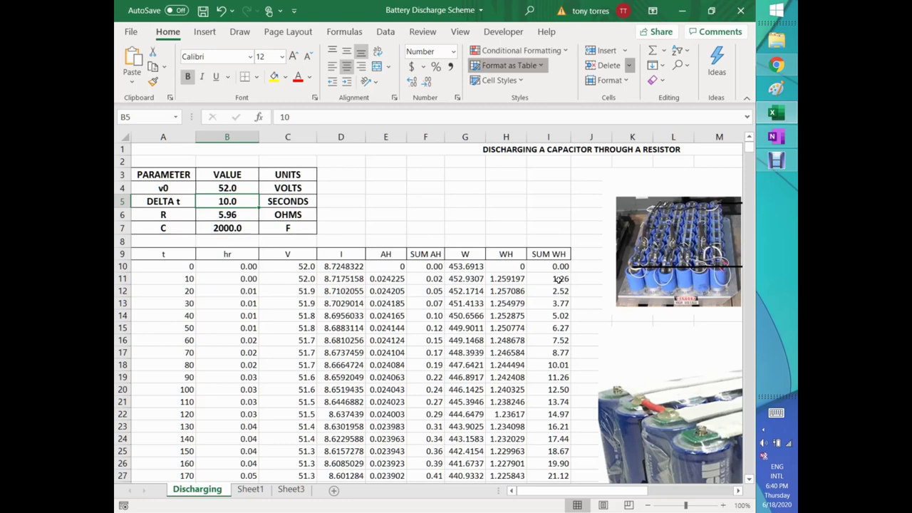
pyautogui.click(213, 214)
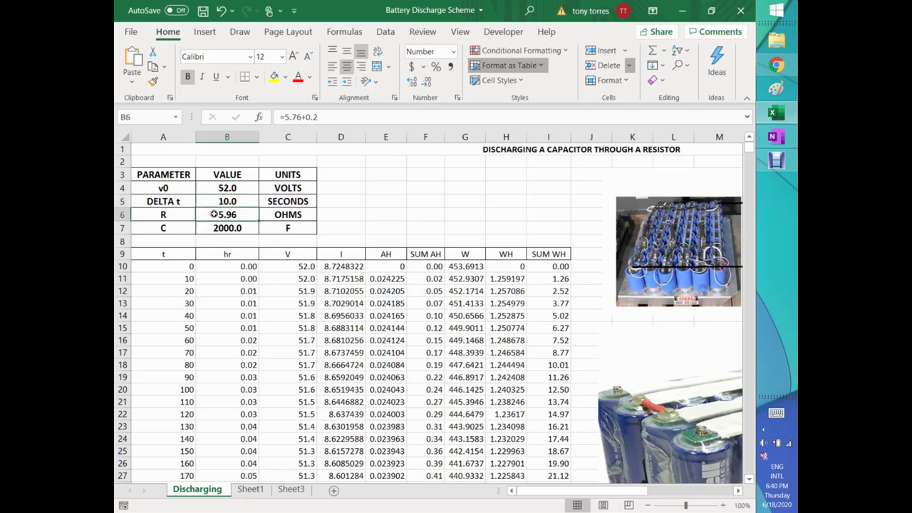
pyautogui.click(205, 232)
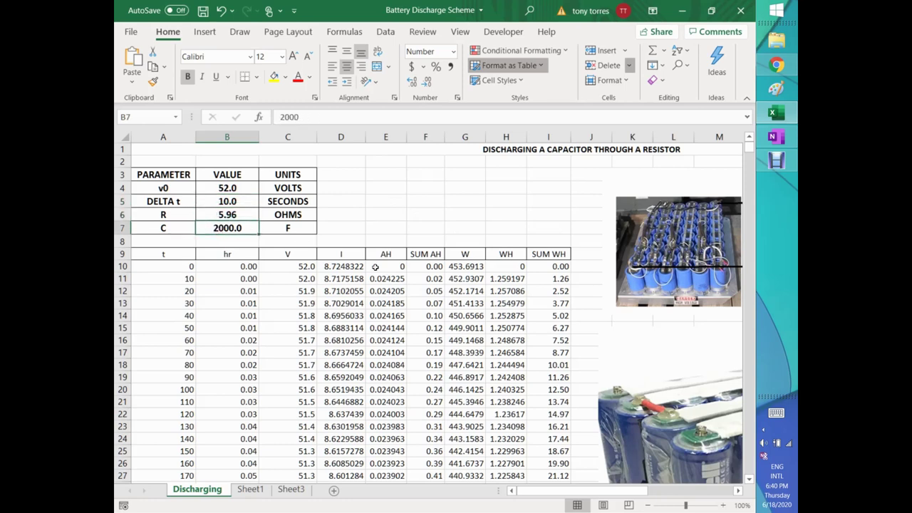
pyautogui.press('BackSpace')
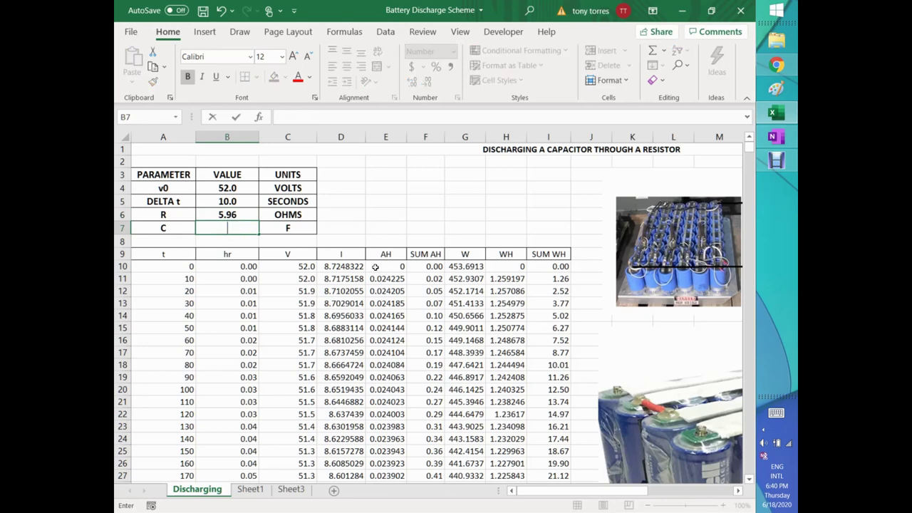
pyautogui.write('64000')
pyautogui.press('Return')
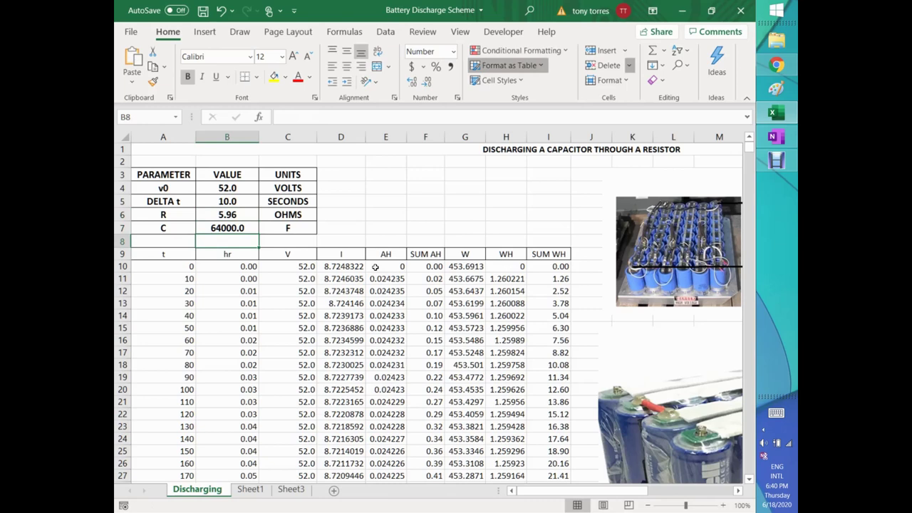
pyautogui.click(168, 268)
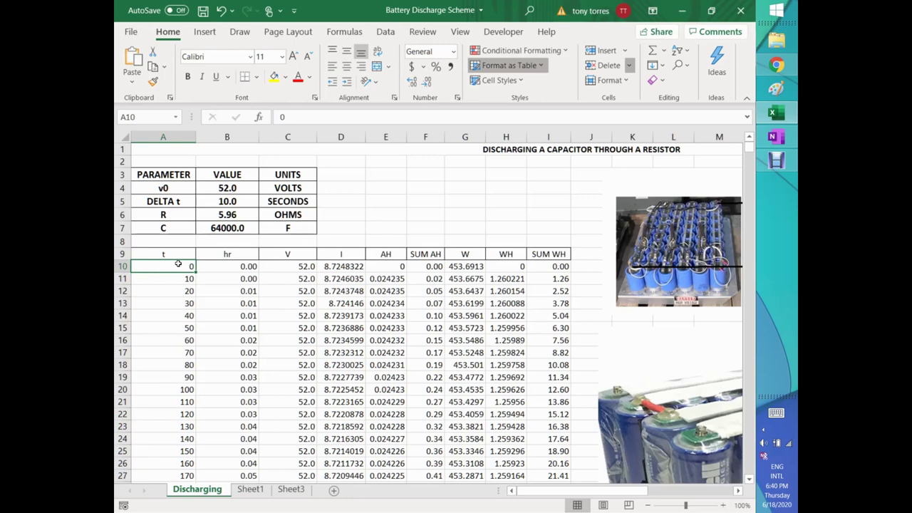
pyautogui.click(223, 270)
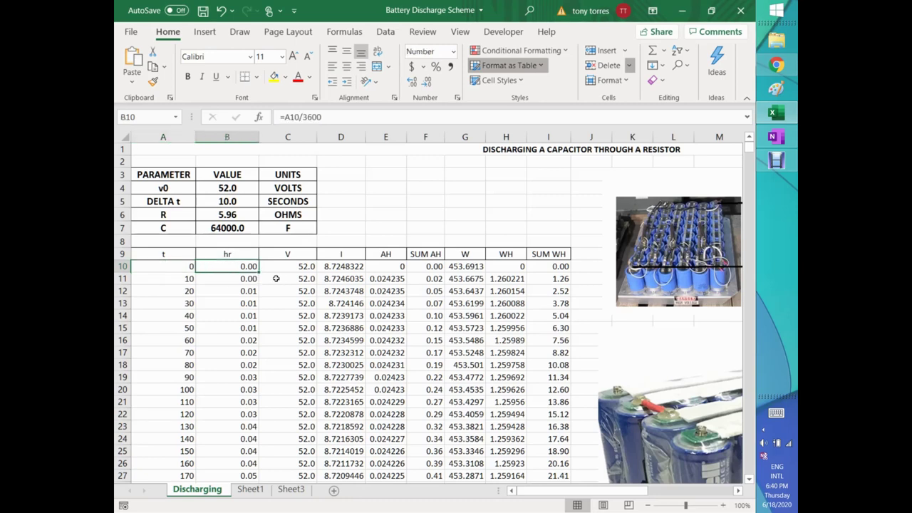
pyautogui.click(285, 271)
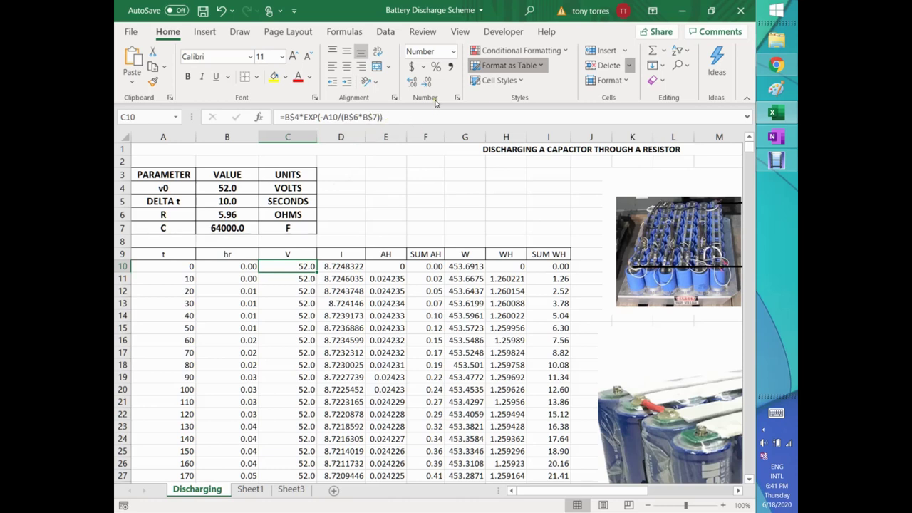
pyautogui.click(402, 119)
pyautogui.press('Return')
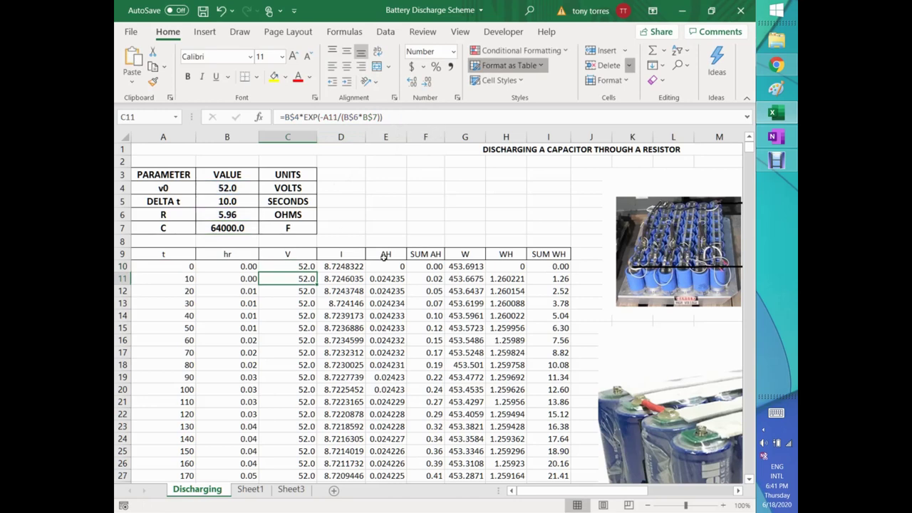
pyautogui.click(339, 265)
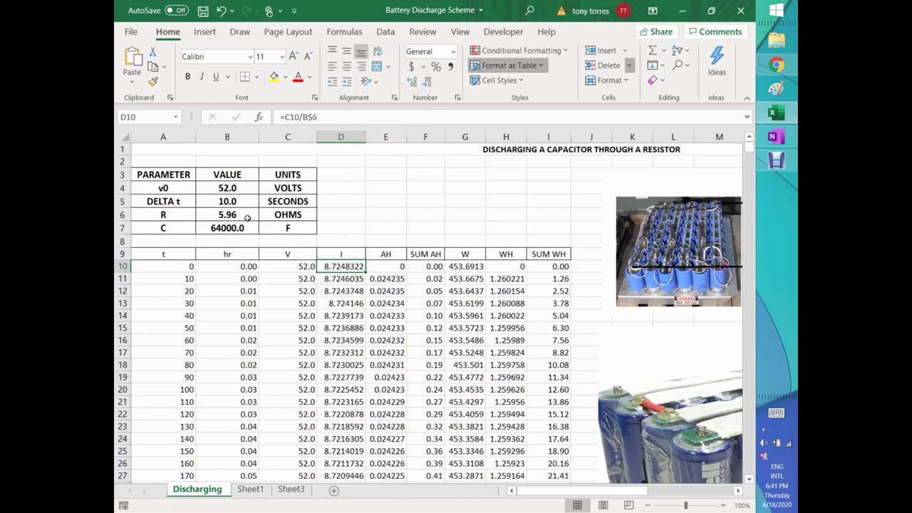
pyautogui.click(384, 265)
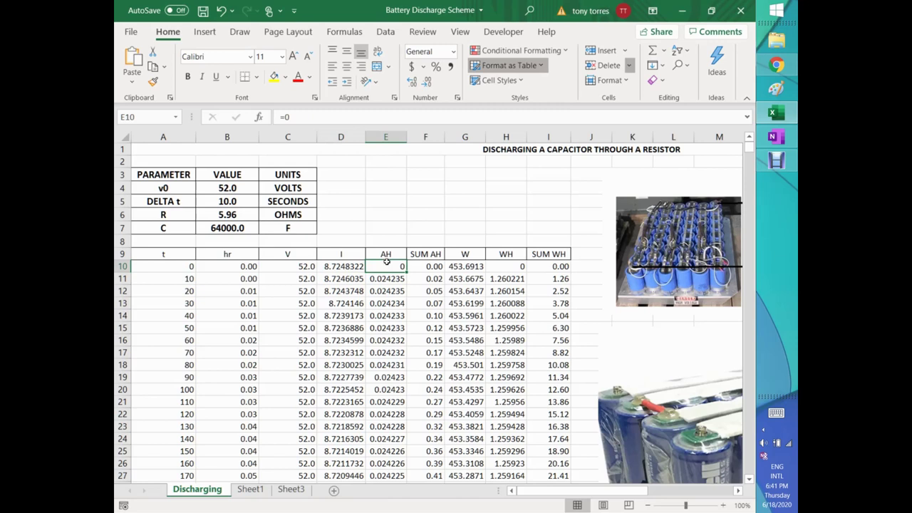
pyautogui.click(425, 267)
pyautogui.click(463, 266)
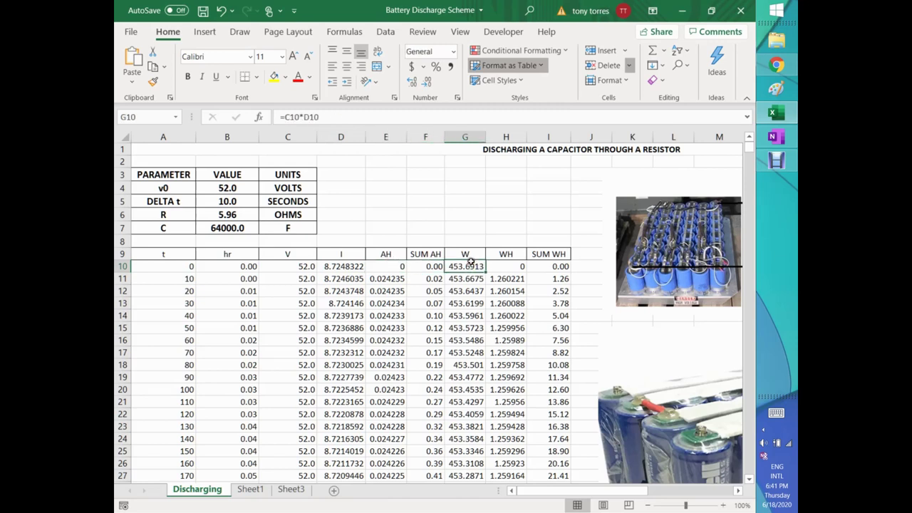
pyautogui.click(510, 267)
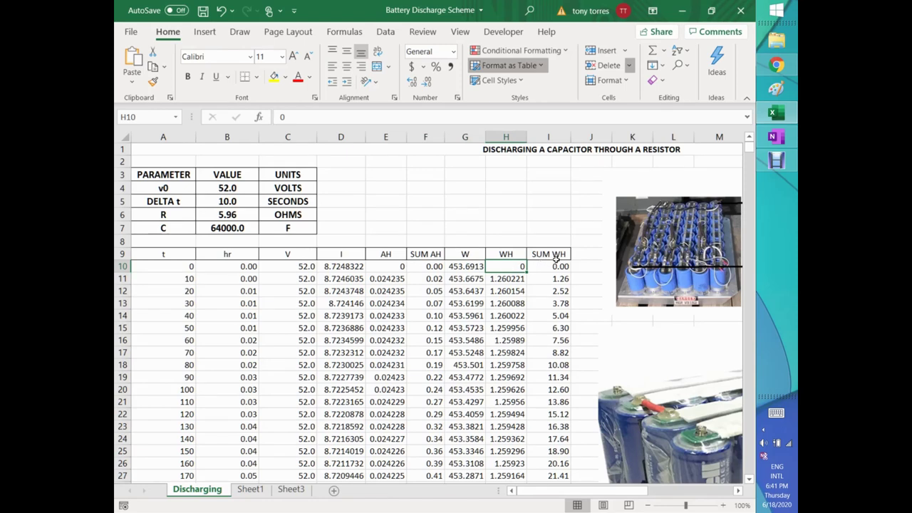
pyautogui.click(178, 278)
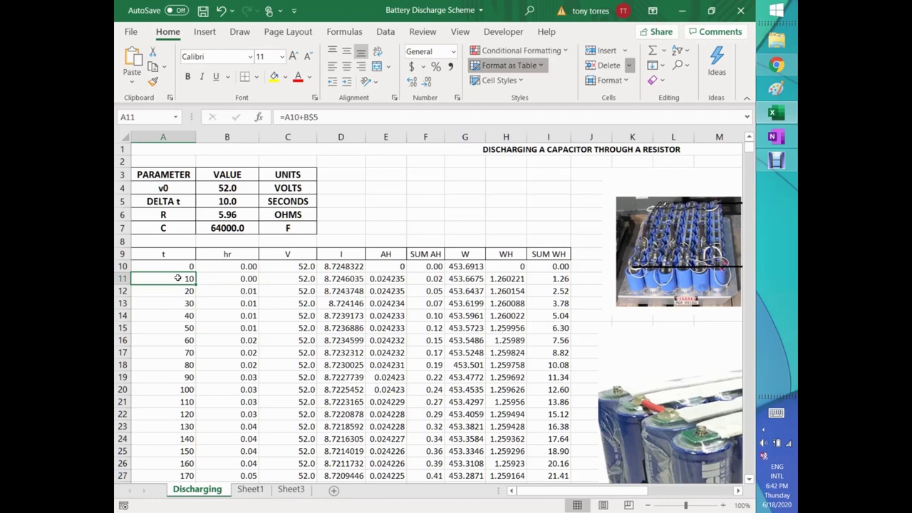
pyautogui.press('Right')
pyautogui.press('Right')
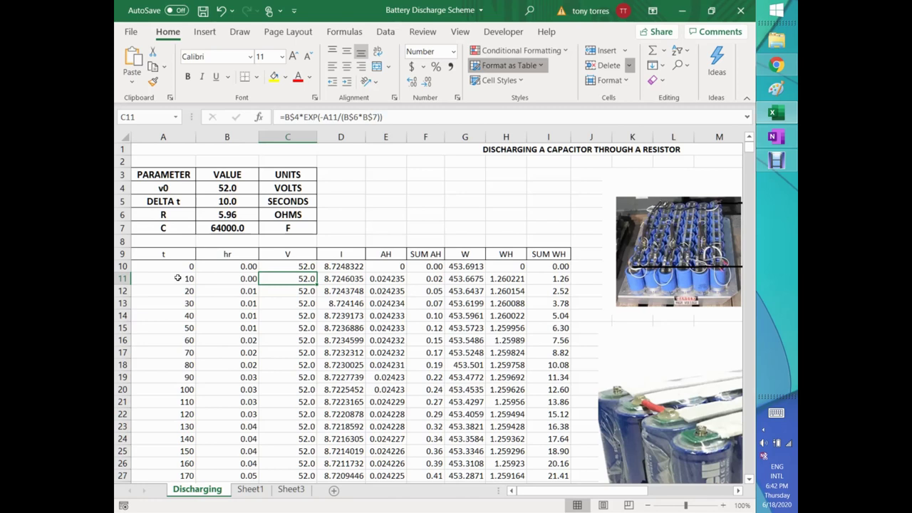
pyautogui.press('Right')
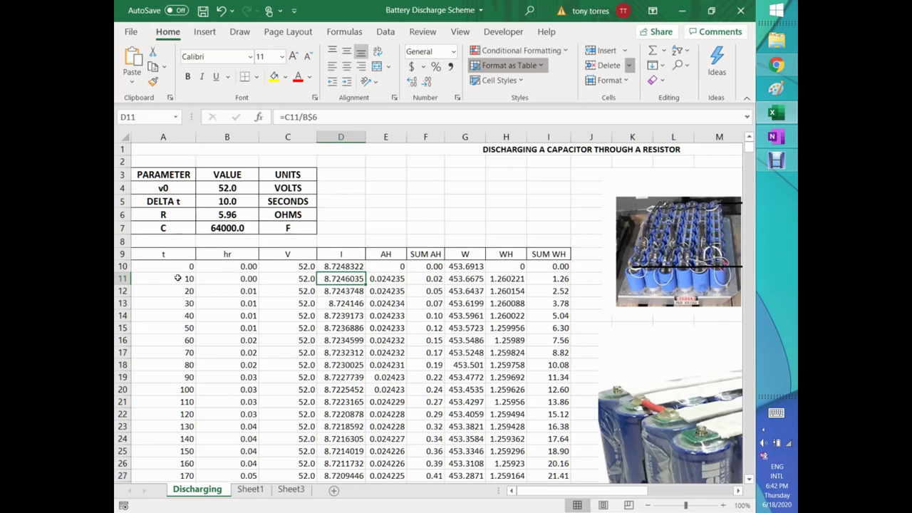
pyautogui.press('Right')
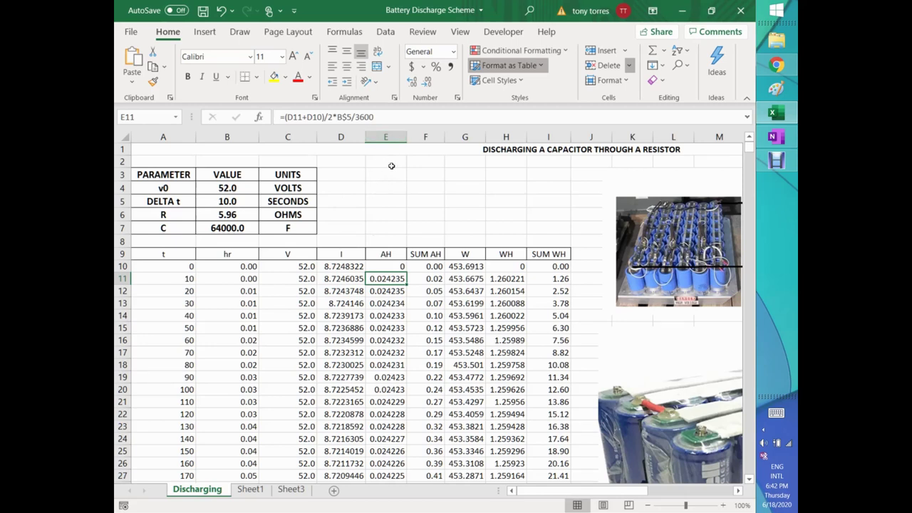
pyautogui.click(435, 279)
pyautogui.click(419, 266)
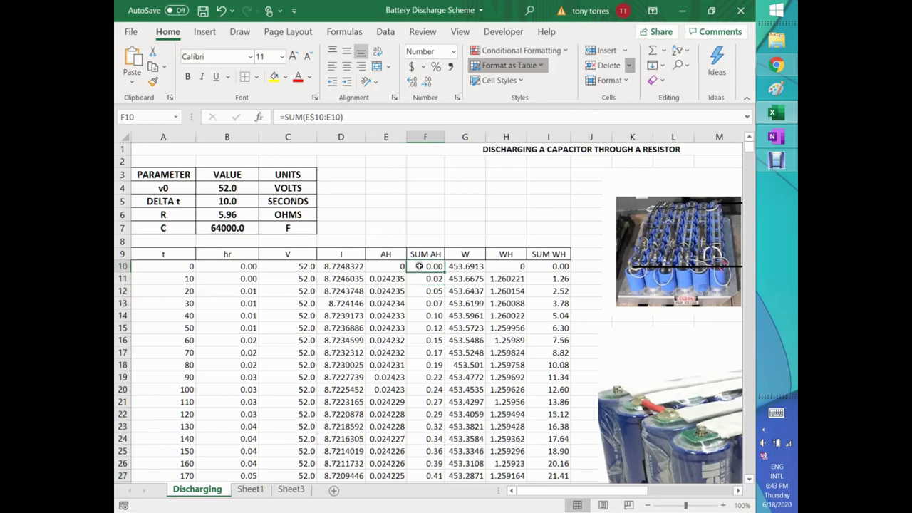
pyautogui.click(467, 269)
pyautogui.click(500, 271)
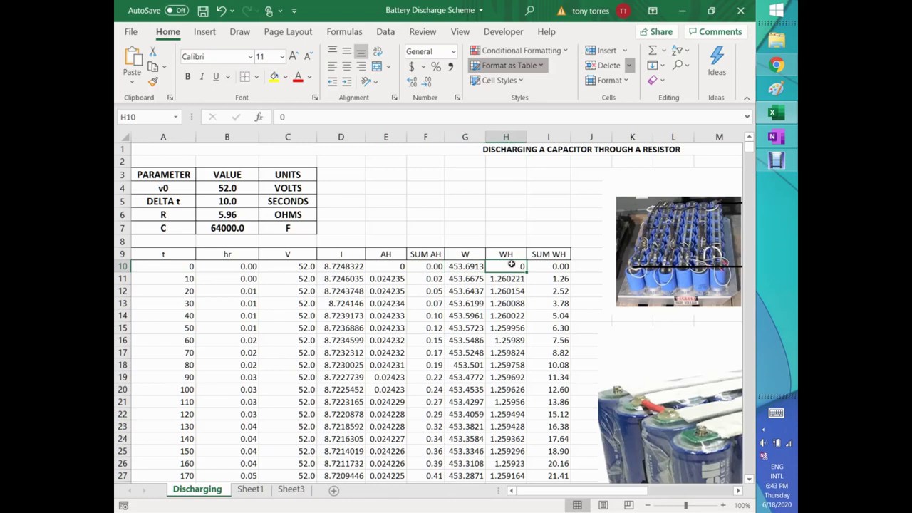
pyautogui.click(504, 279)
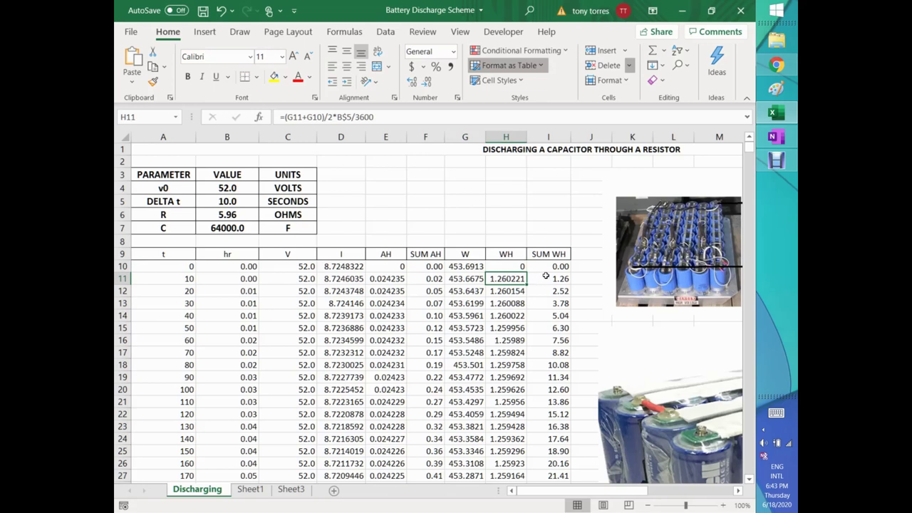
pyautogui.click(550, 279)
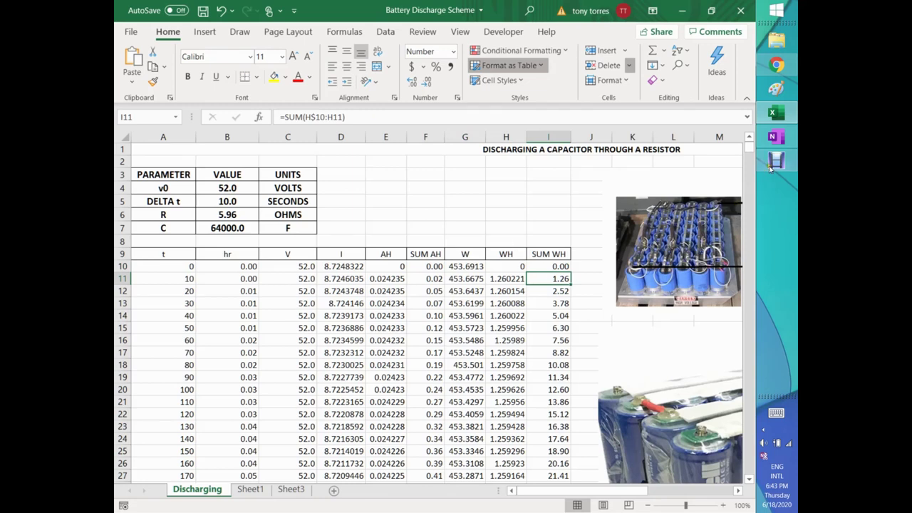
pyautogui.click(790, 141)
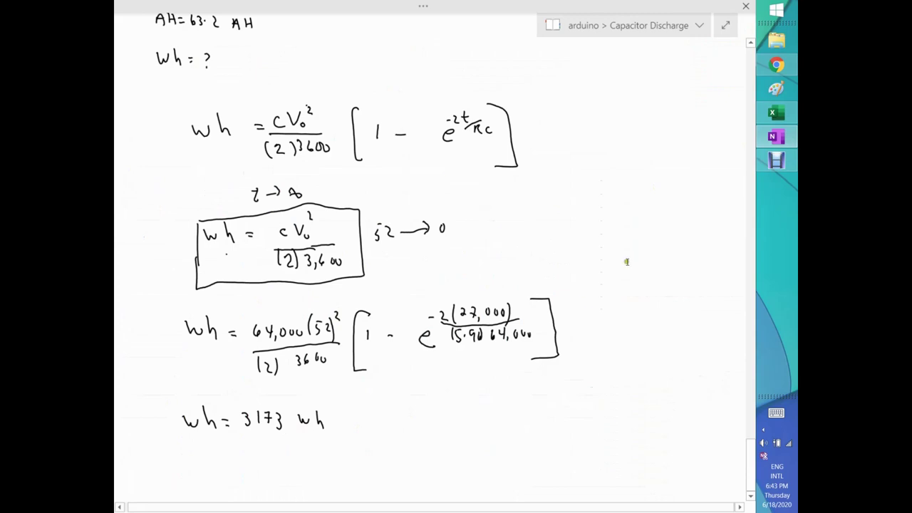
# Draw a large brace beside the watt-hour lines and start its 27,000 sec label.
pyautogui.scroll(5, 741, 446)
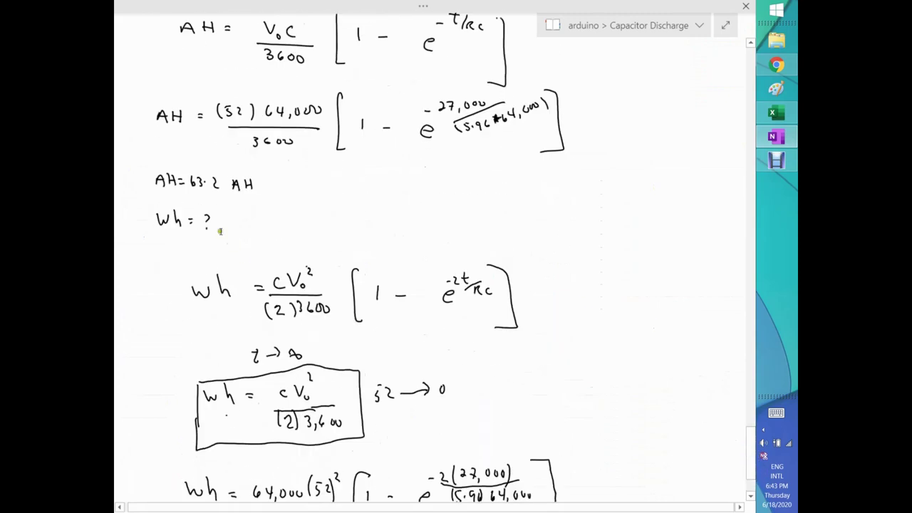
pyautogui.scroll(-3, 752, 456)
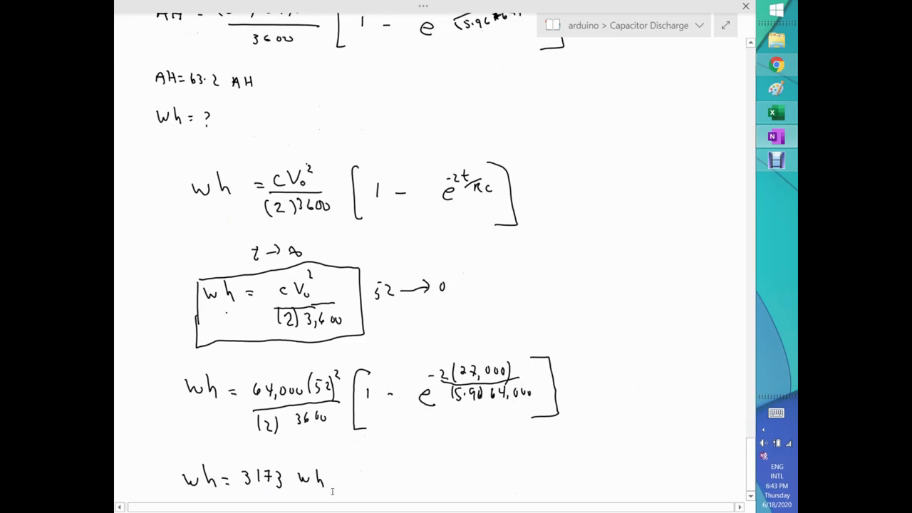
pyautogui.moveTo(495, 72)
pyautogui.mouseDown()
pyautogui.moveTo(564, 131)
pyautogui.moveTo(588, 321)
pyautogui.moveTo(615, 406)
pyautogui.moveTo(569, 484)
pyautogui.mouseUp()
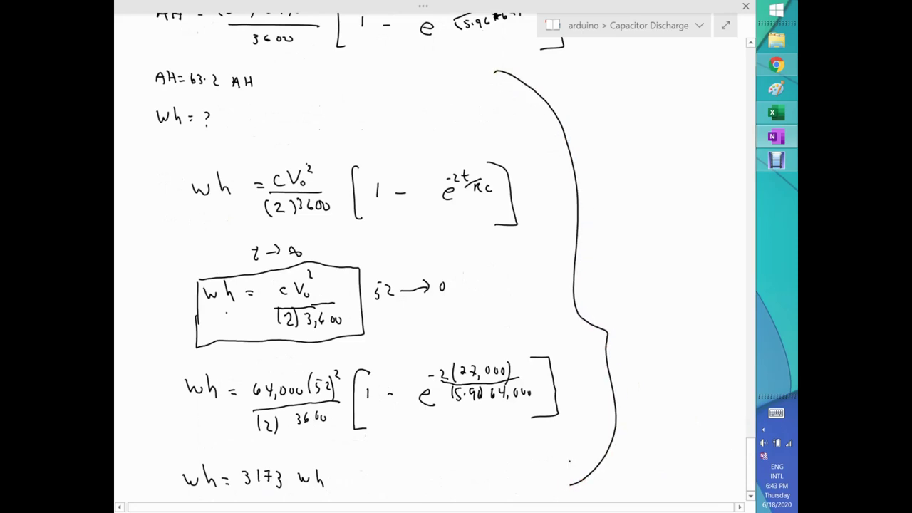
pyautogui.moveTo(627, 255)
pyautogui.mouseDown()
pyautogui.moveTo(632, 296)
pyautogui.moveTo(664, 328)
pyautogui.moveTo(681, 410)
pyautogui.mouseUp()
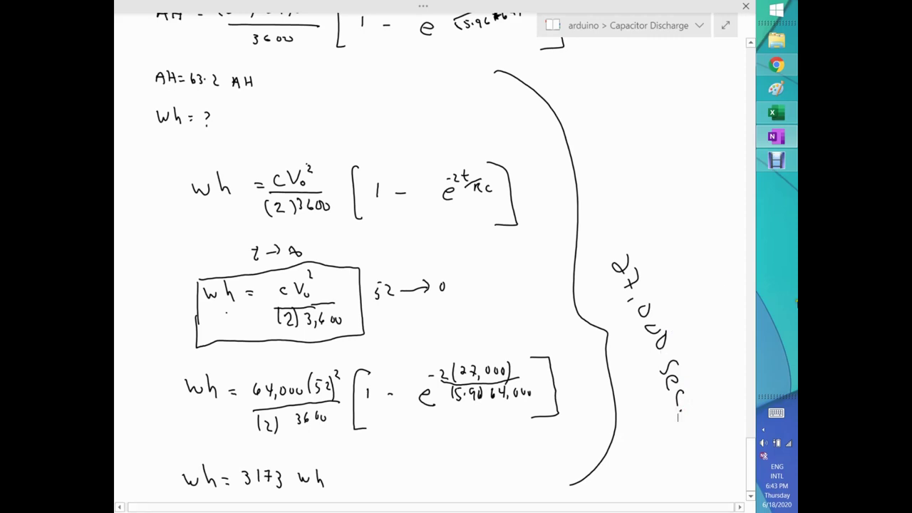
# Scroll the discharge table to row 2710, where t is 27000, and read its hours, voltage and SUM AH cells.
pyautogui.click(790, 117)
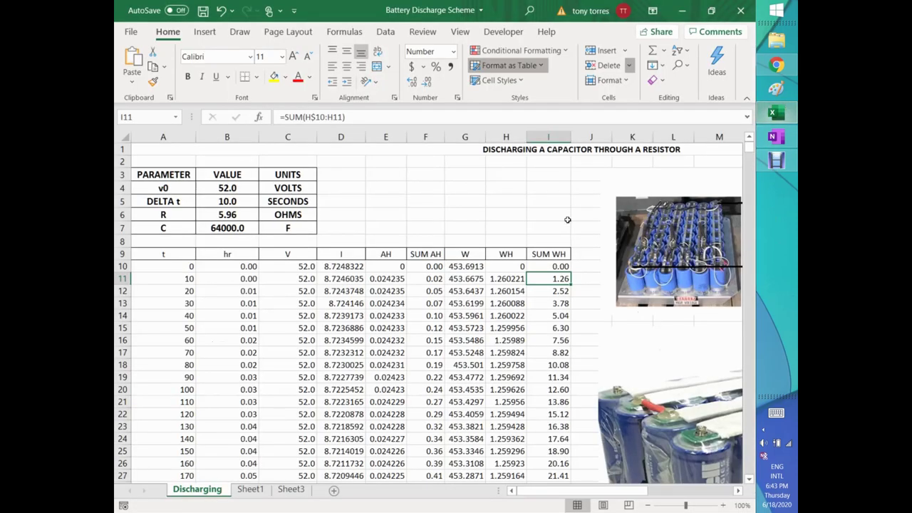
pyautogui.moveTo(748, 156); pyautogui.dragTo(745, 473)
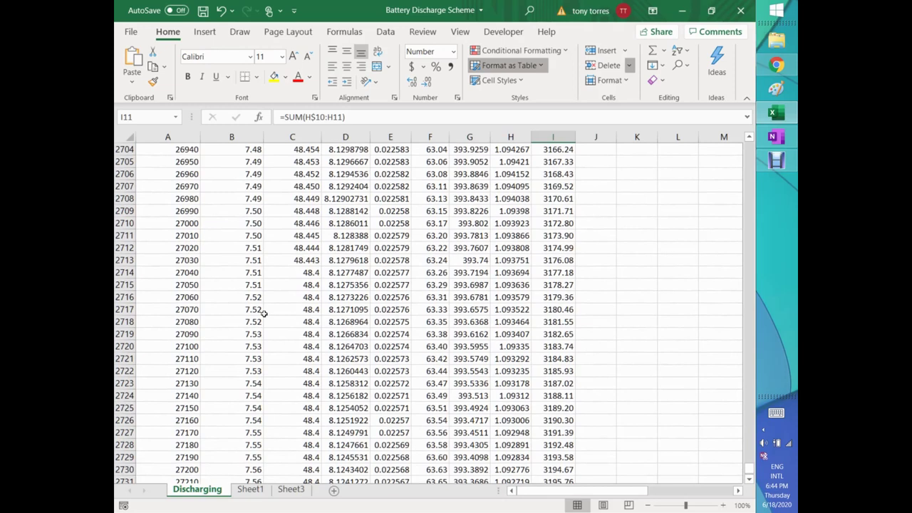
pyautogui.click(171, 238)
pyautogui.press('Up')
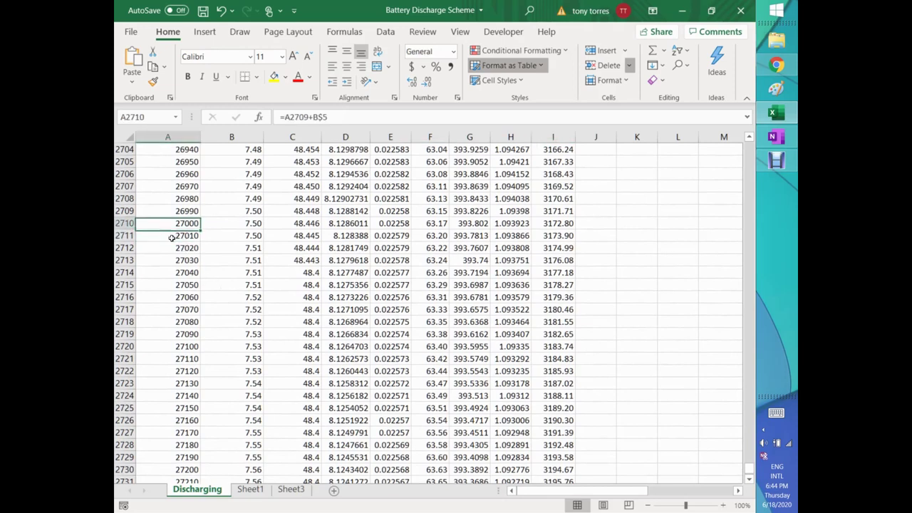
pyautogui.press('Right')
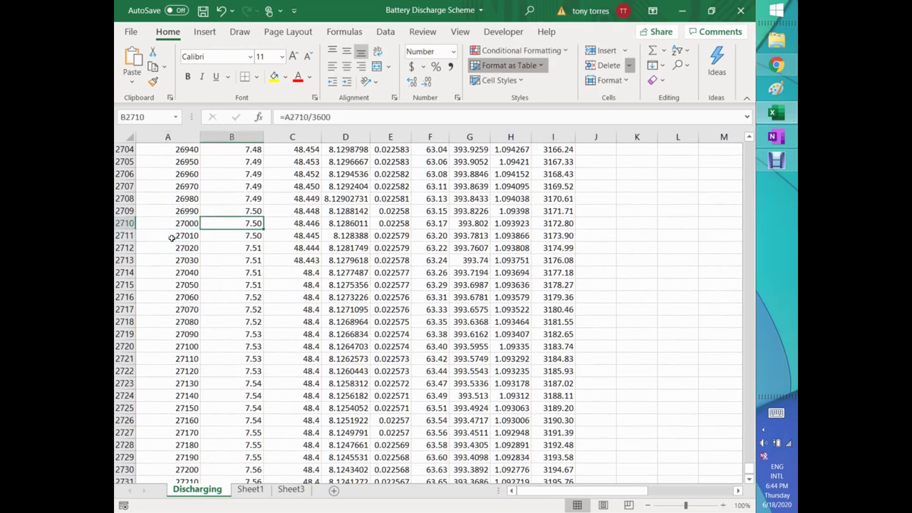
pyautogui.press('Right')
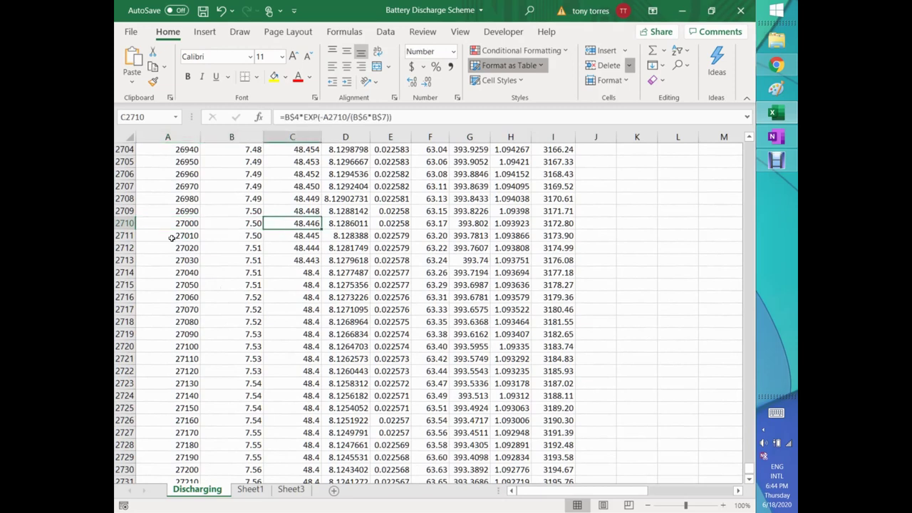
pyautogui.press('Right')
pyautogui.press('Right')
pyautogui.press('Right')
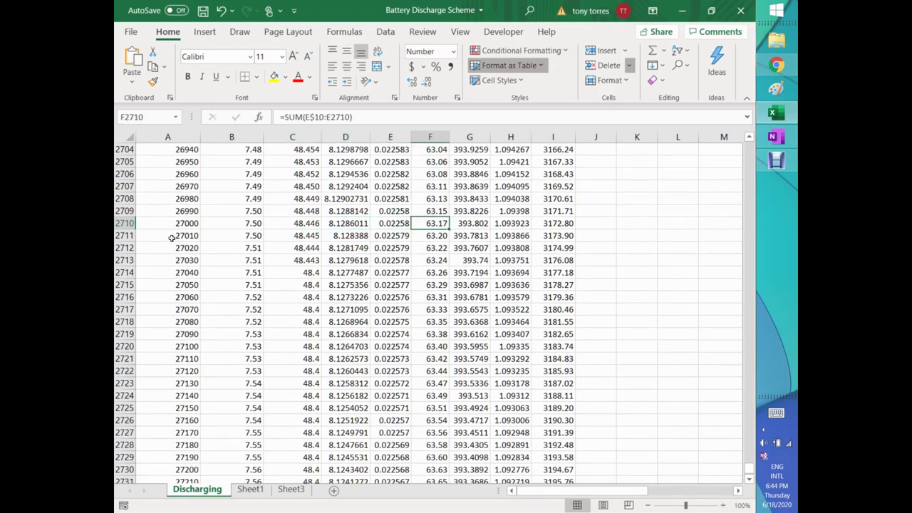
pyautogui.press('Right')
pyautogui.press('Right')
pyautogui.press('Right')
pyautogui.press('Right')
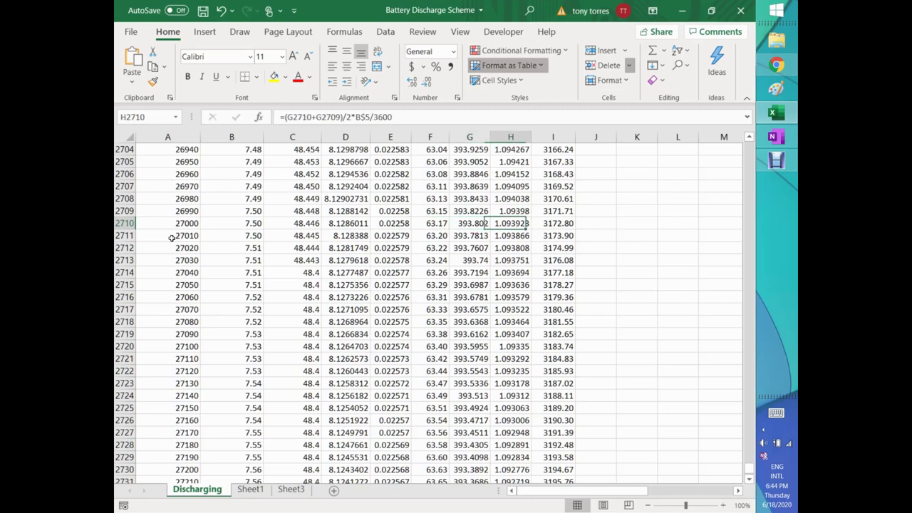
pyautogui.press('Left')
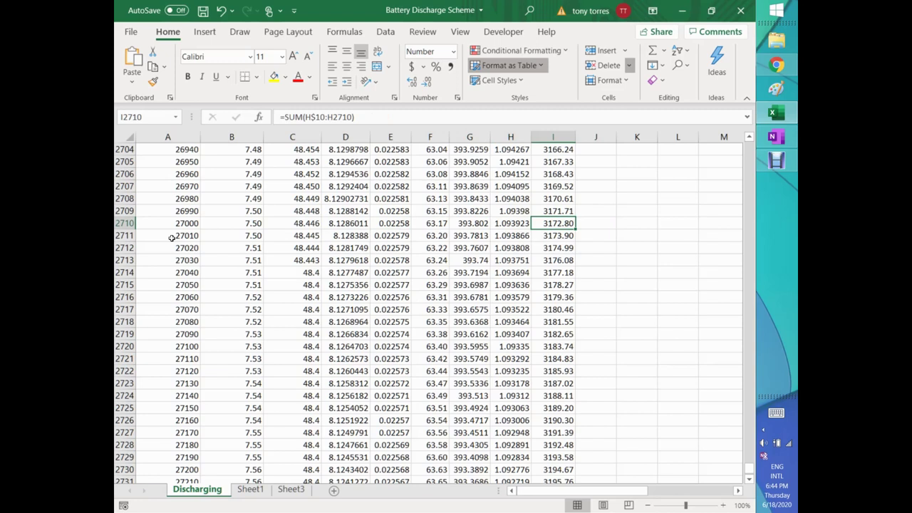
# Step across row 2710 again from t = 27000 to the SUM WH total of 3172.80.
pyautogui.click(168, 223)
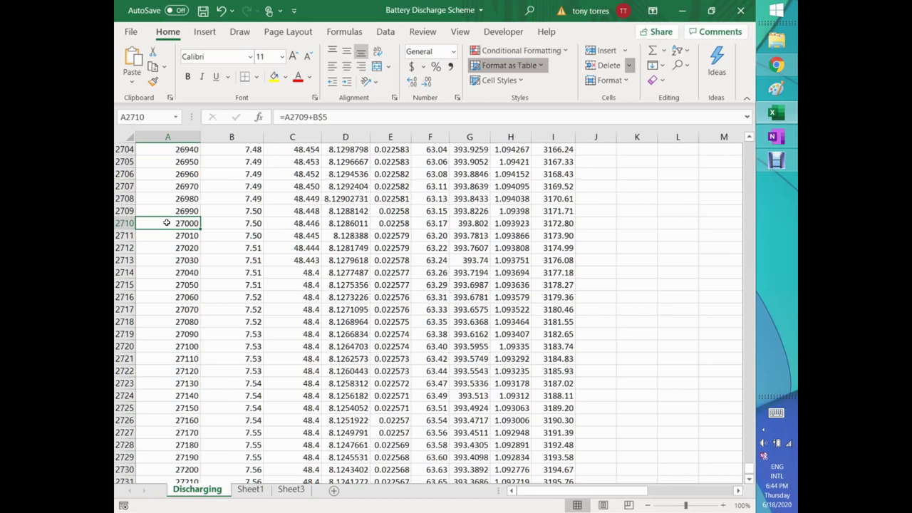
pyautogui.press('Right')
pyautogui.press('Right')
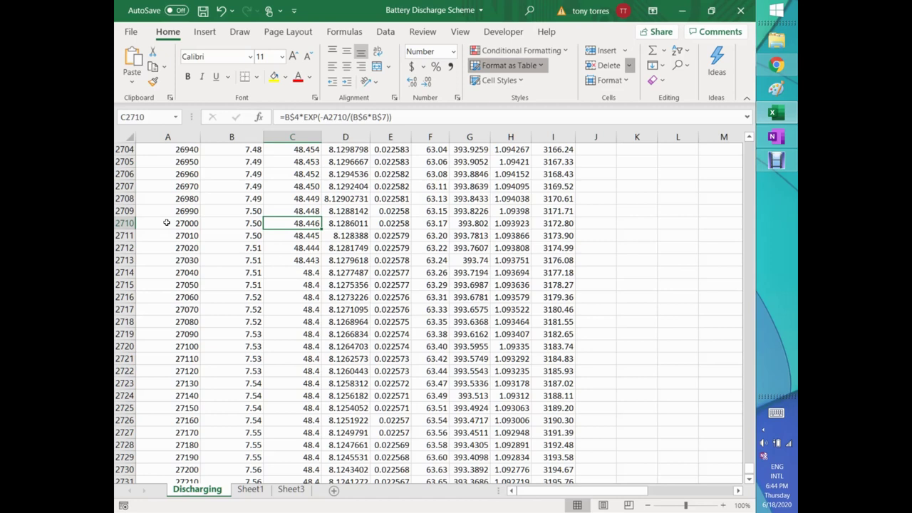
pyautogui.press('Right')
pyautogui.press('Right')
pyautogui.press('Right')
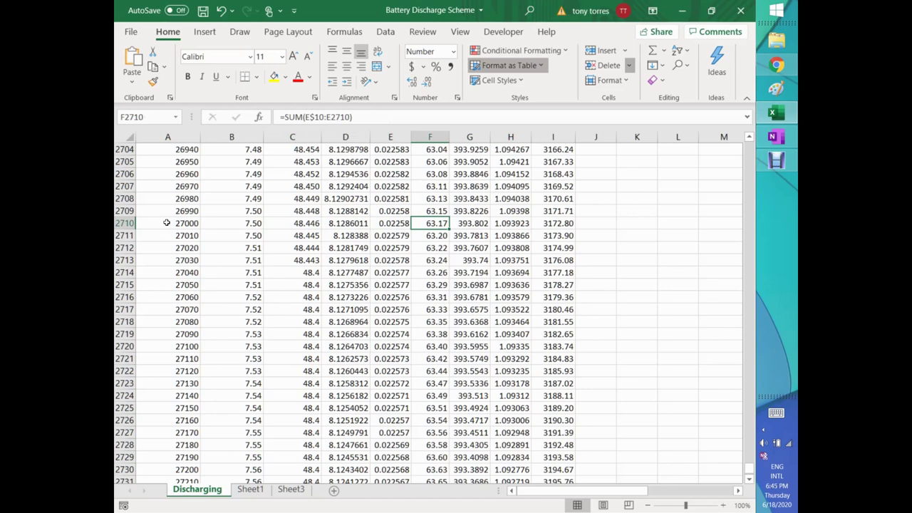
pyautogui.press('Right')
pyautogui.press('Right')
pyautogui.press('Right')
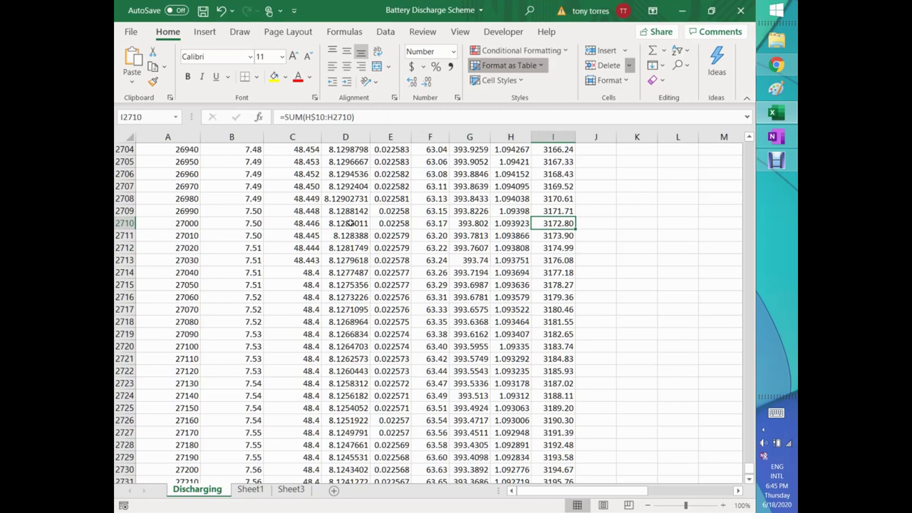
pyautogui.click(776, 136)
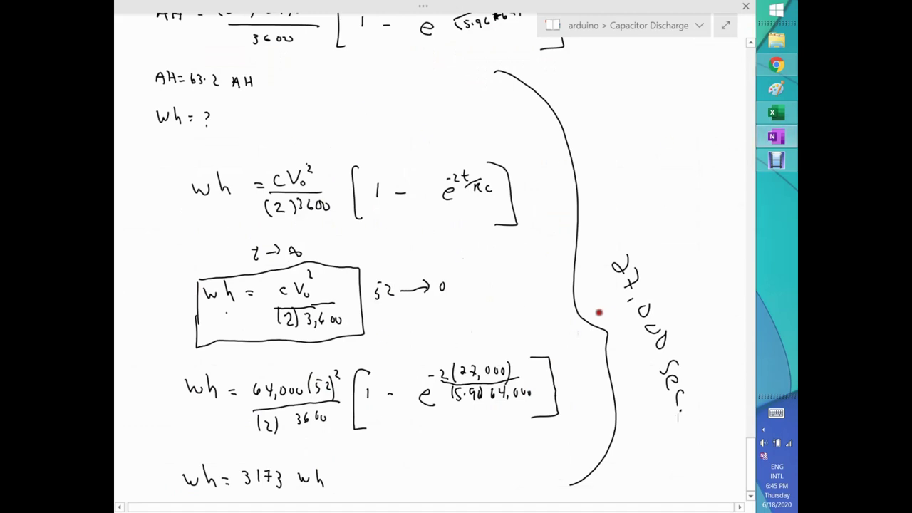
# Scroll the Capacitor Discharge page back to the top with the RC circuit sketch and capacitor photo.
pyautogui.scroll(-3, 560, 295)
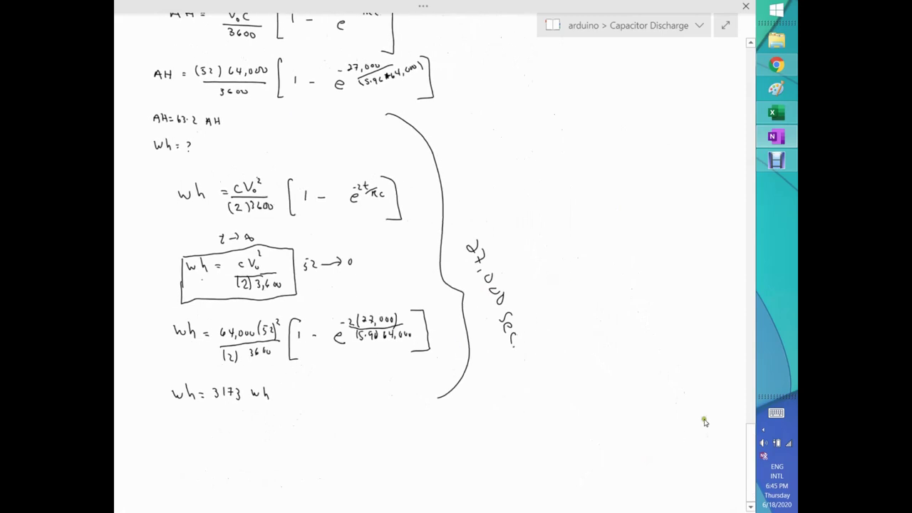
pyautogui.moveTo(747, 452); pyautogui.dragTo(710, 81)
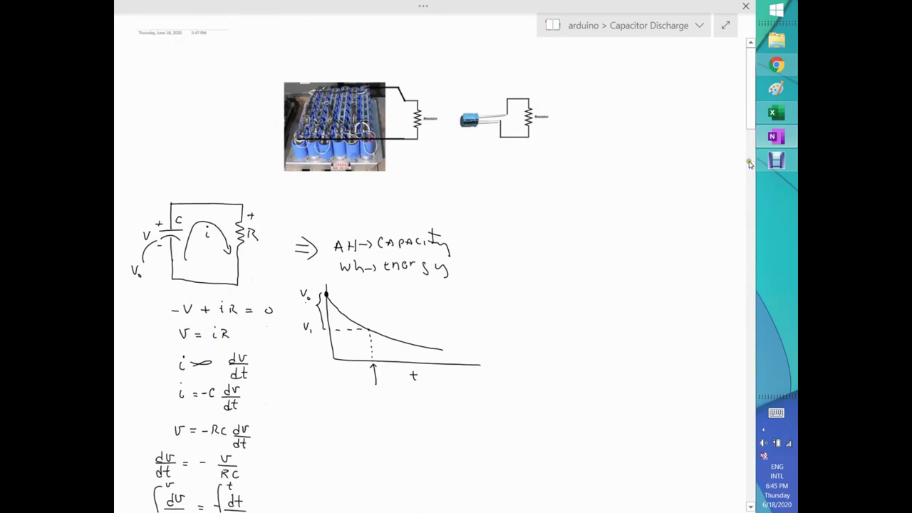
pyautogui.scroll(-2, 747, 138)
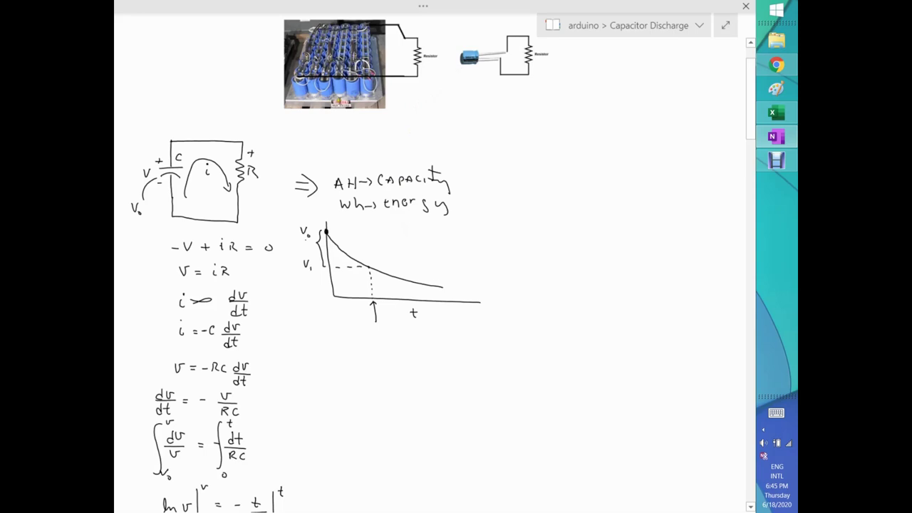
# Scroll down through the AH and Wh derivations to the bracketed 27,000 sec result of 3173 Wh.
pyautogui.moveTo(749, 81); pyautogui.dragTo(760, 158)
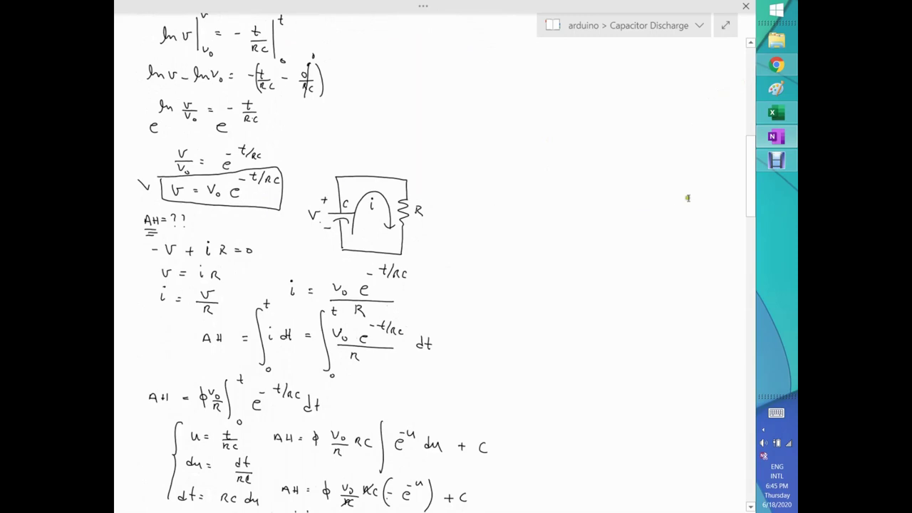
pyautogui.moveTo(754, 154); pyautogui.dragTo(760, 216)
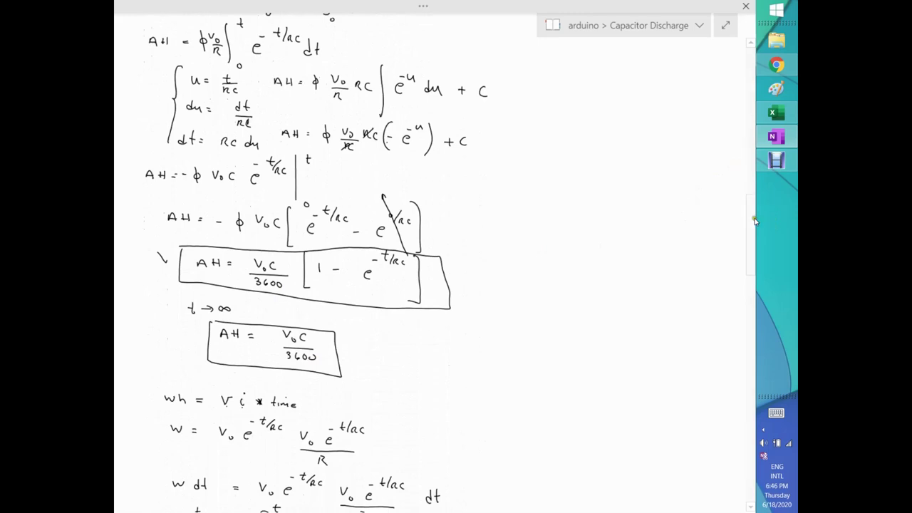
pyautogui.moveTo(749, 218); pyautogui.dragTo(762, 481)
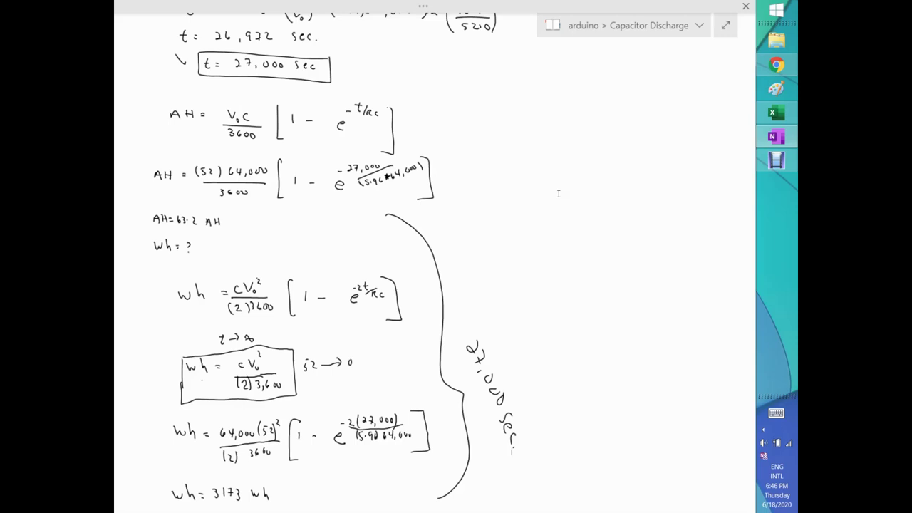
# Bring Excel's Discharging sheet back to the top and select the t column heading in A9.
pyautogui.click(776, 112)
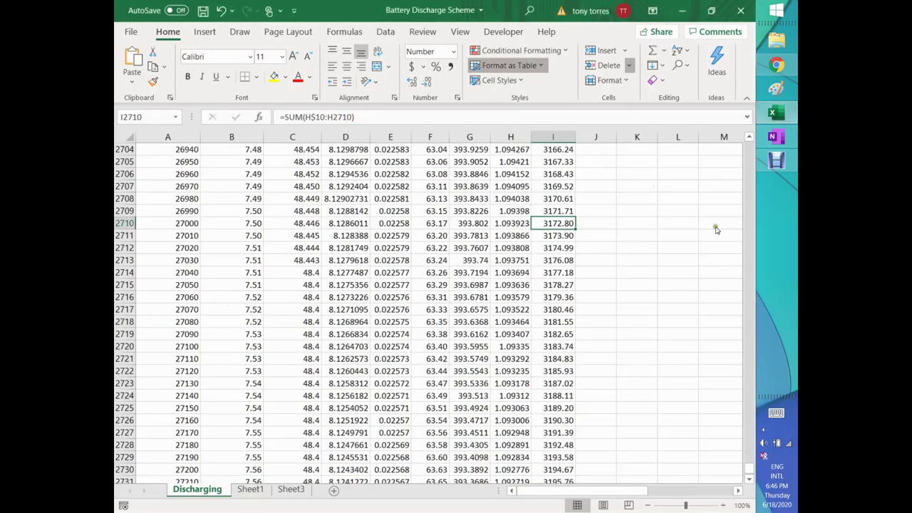
pyautogui.moveTo(748, 469); pyautogui.dragTo(748, 139)
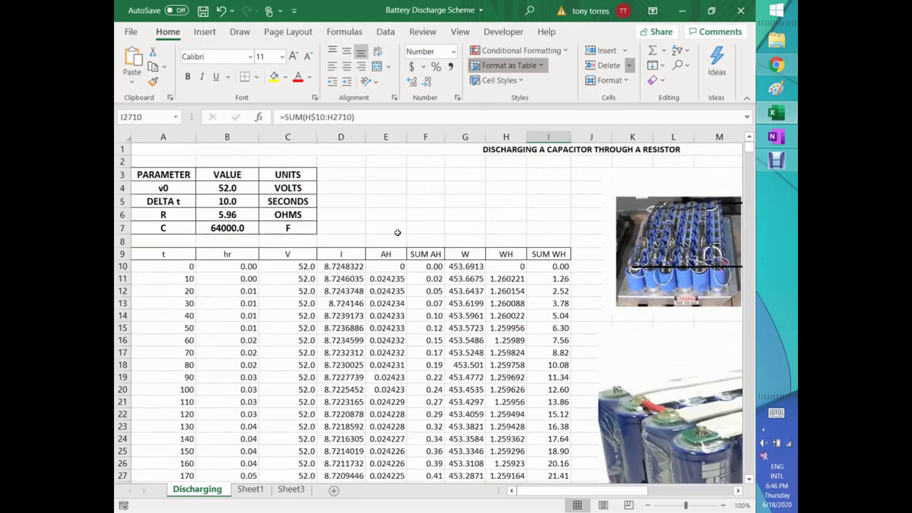
pyautogui.click(170, 253)
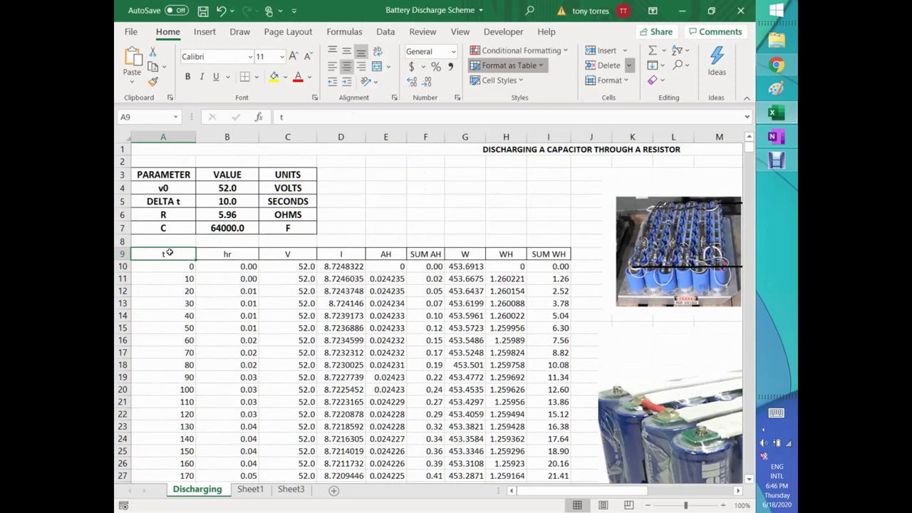